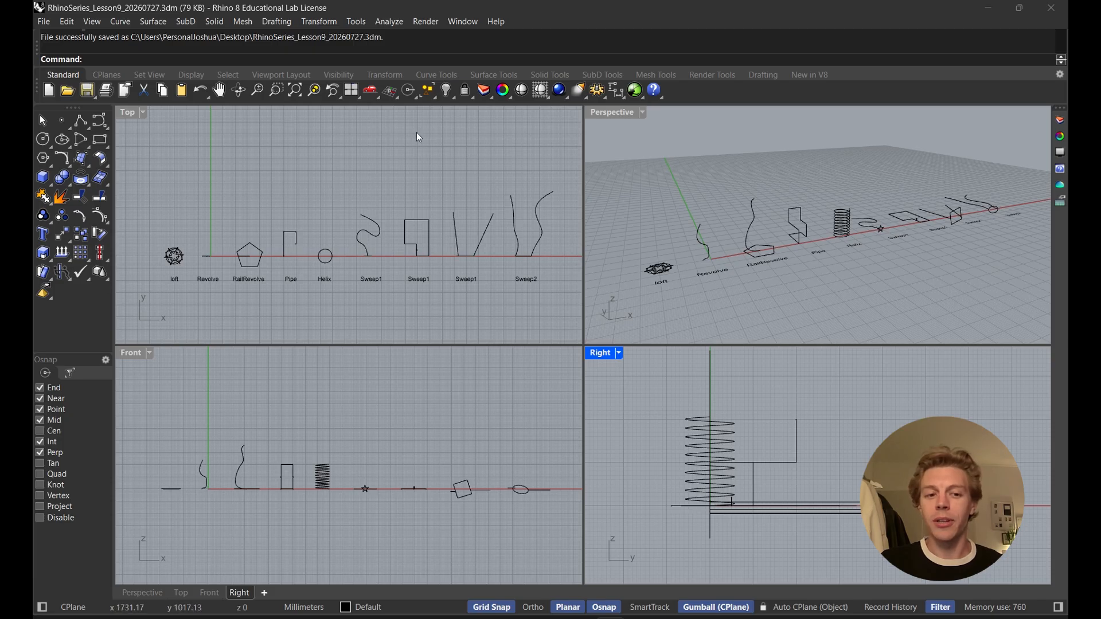
- Examine the labelled example curves in an enlarged Top view, from the loft set across to the last Sweep2 set
double_click(126, 112)
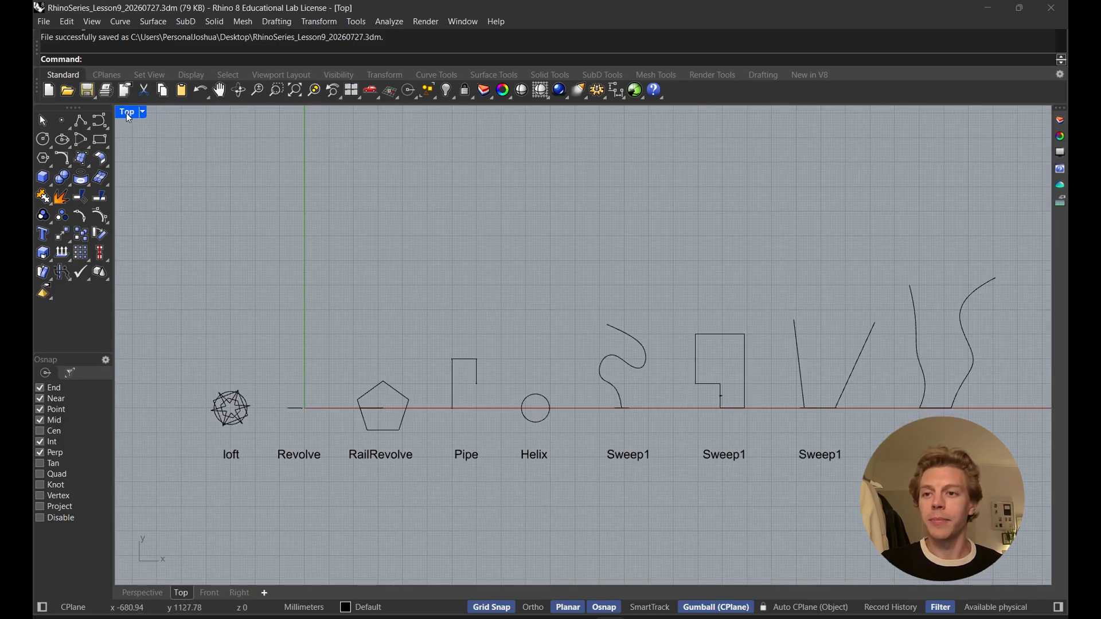
scroll(392, 245, up, 4)
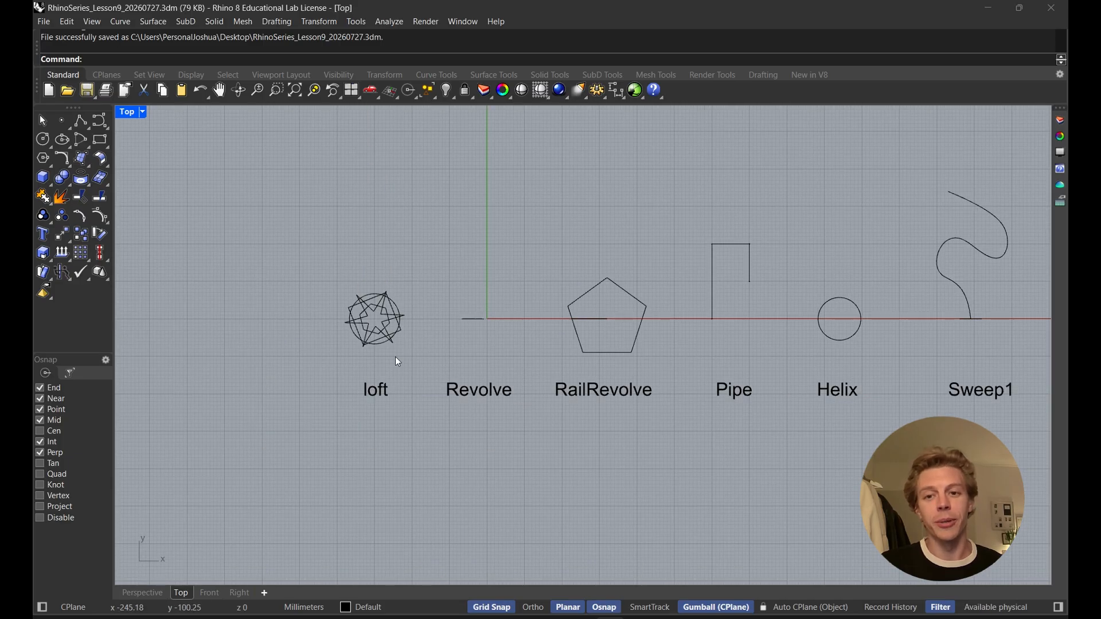
right_drag(427, 344, 362, 343)
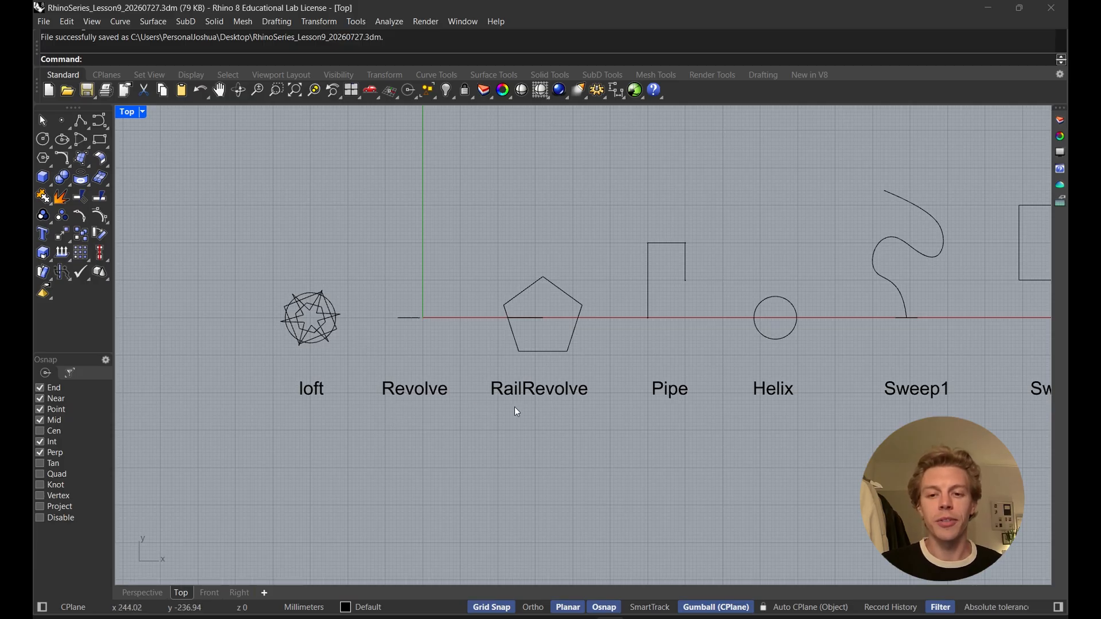
mouse_move(558, 388)
right_down()
mouse_move(416, 383)
mouse_move(398, 363)
mouse_move(378, 367)
right_up()
right_drag(453, 372, 363, 362)
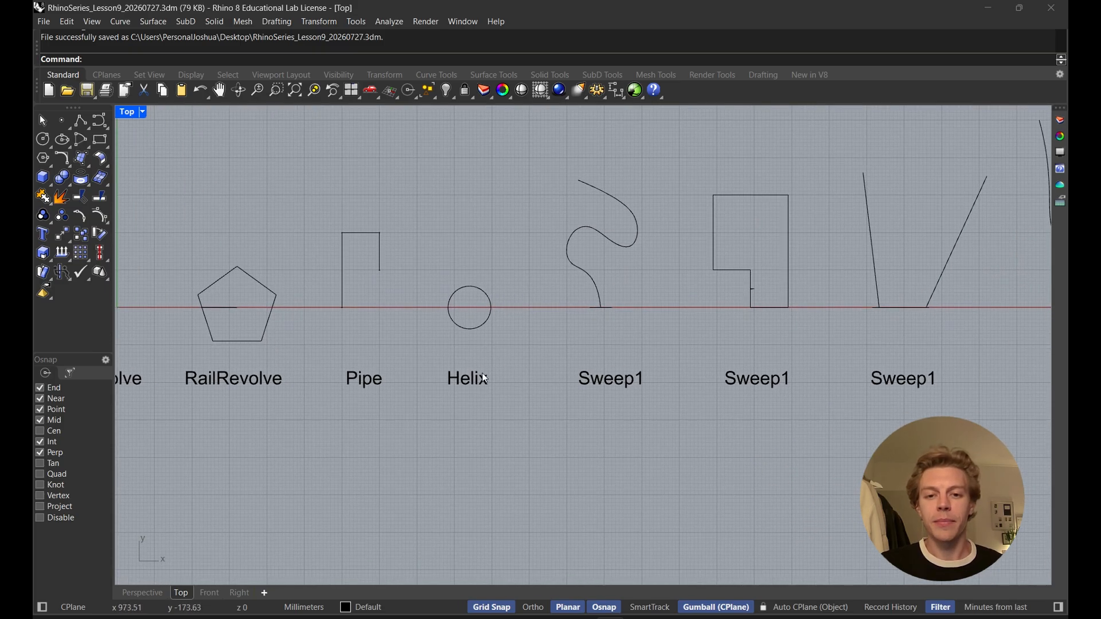
right_drag(551, 373, 478, 394)
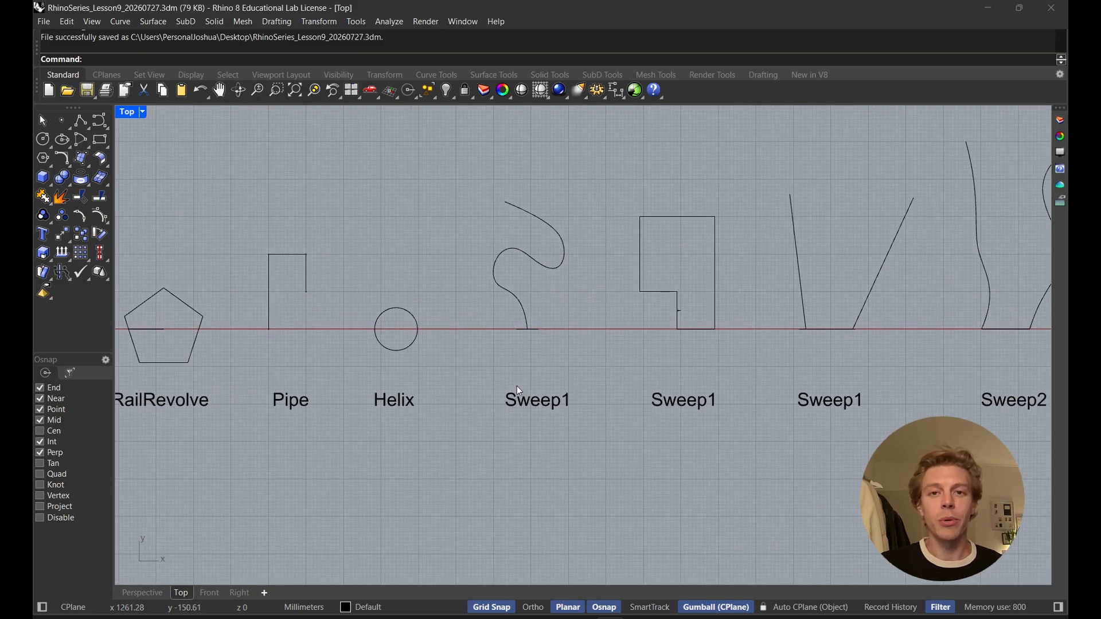
right_drag(595, 385, 501, 383)
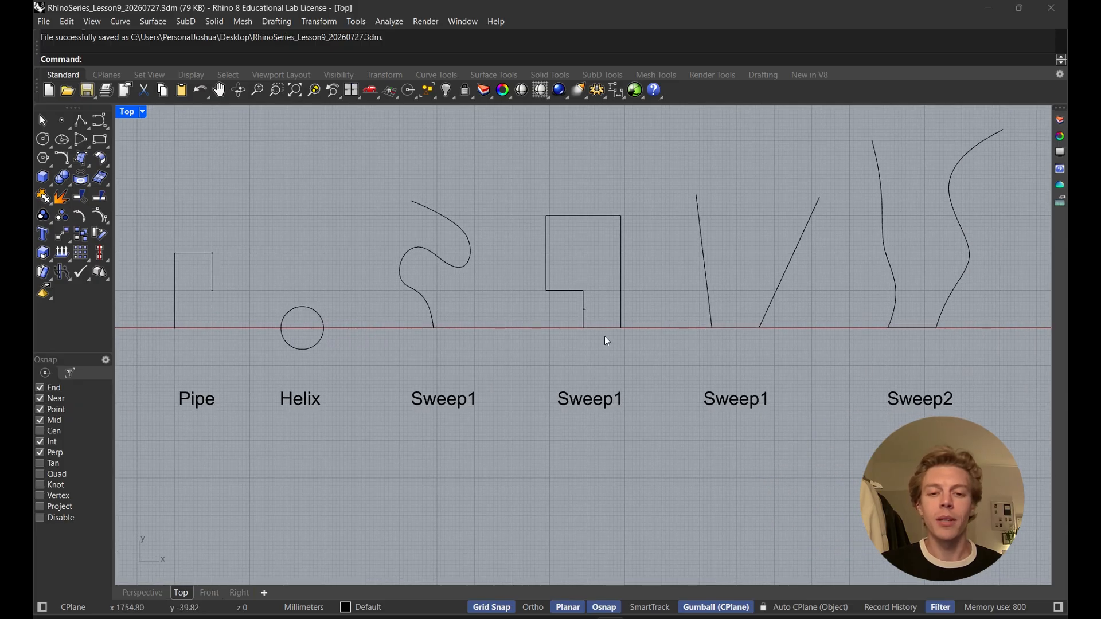
right_drag(711, 385, 551, 385)
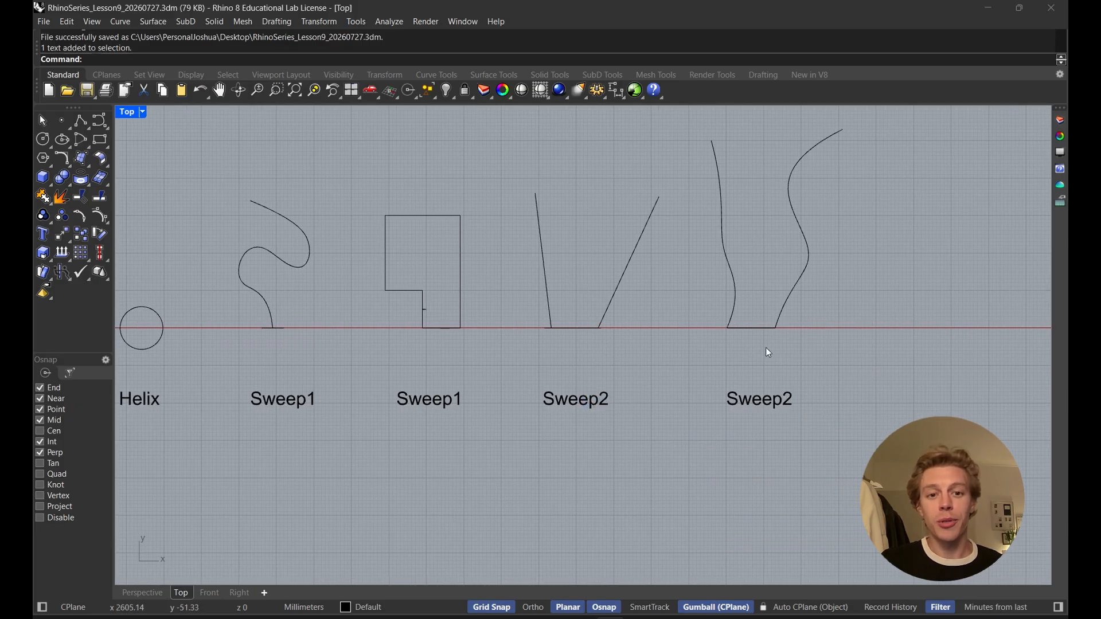
right_drag(774, 339, 638, 340)
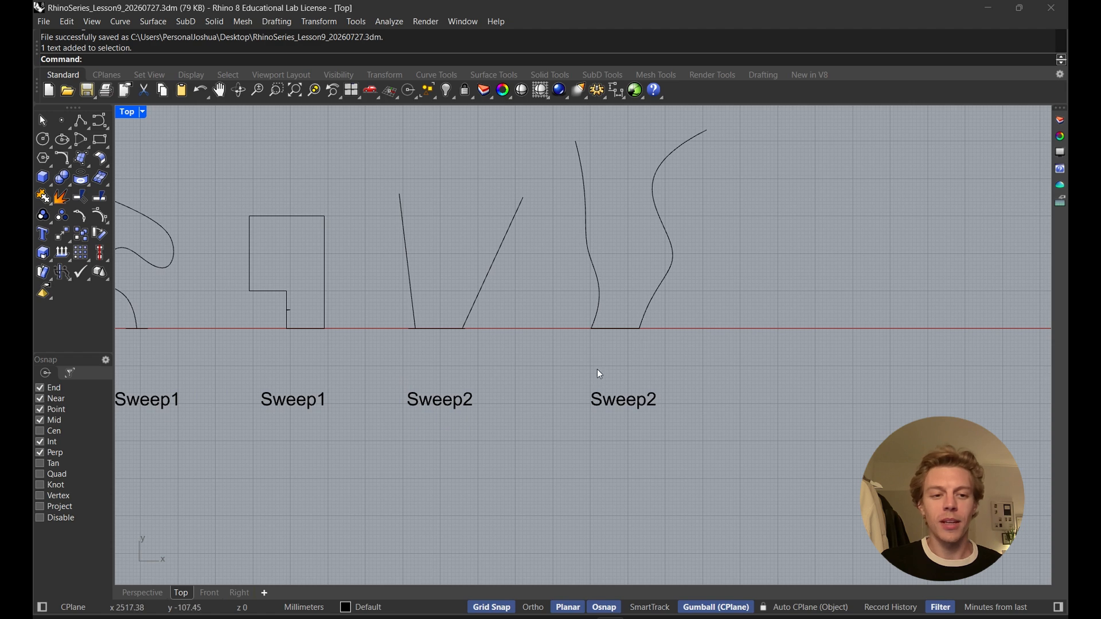
right_drag(579, 319, 1071, 302)
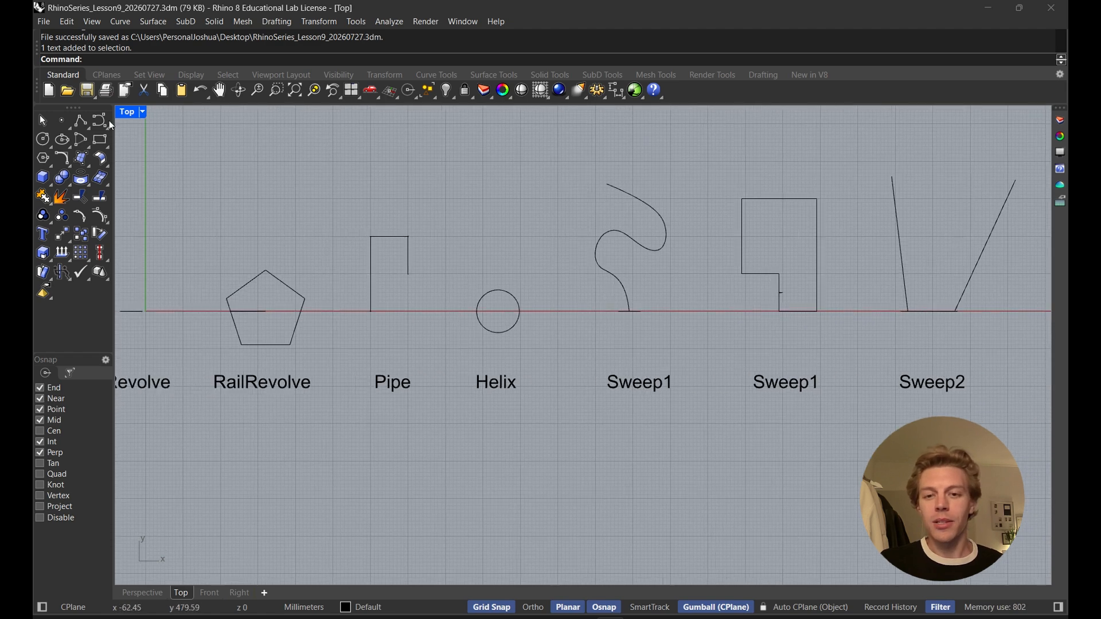
double_click(129, 113)
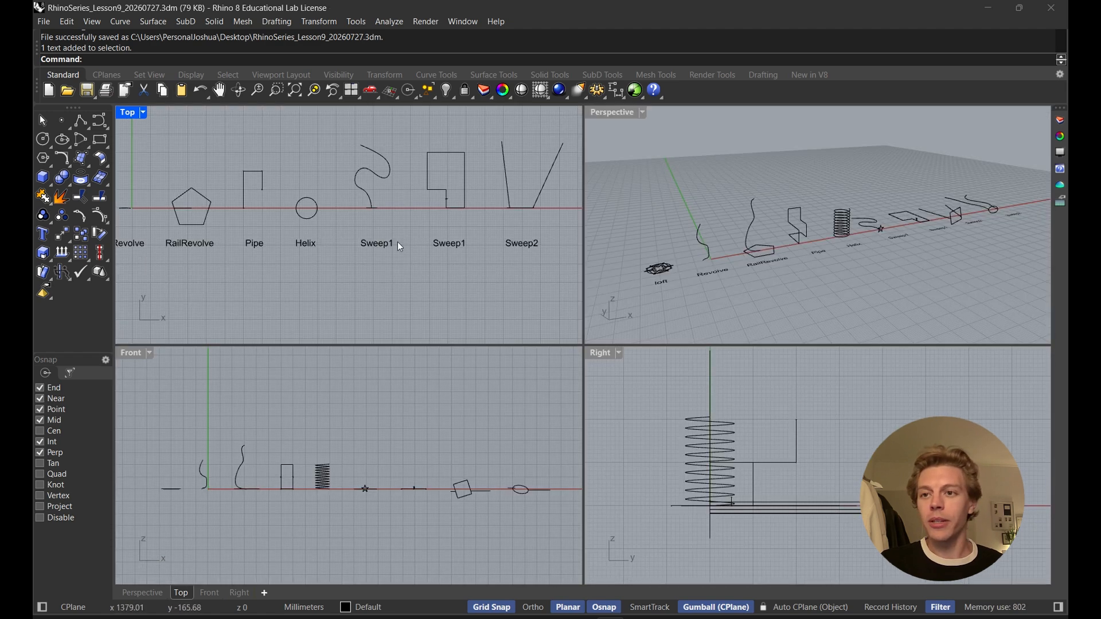
- Examine the loft and revolve curves in the enlarged Perspective view, comparing it with the four-viewport layout
double_click(614, 115)
scroll(726, 292, up, 3)
shift+right_drag(617, 385, 642, 305)
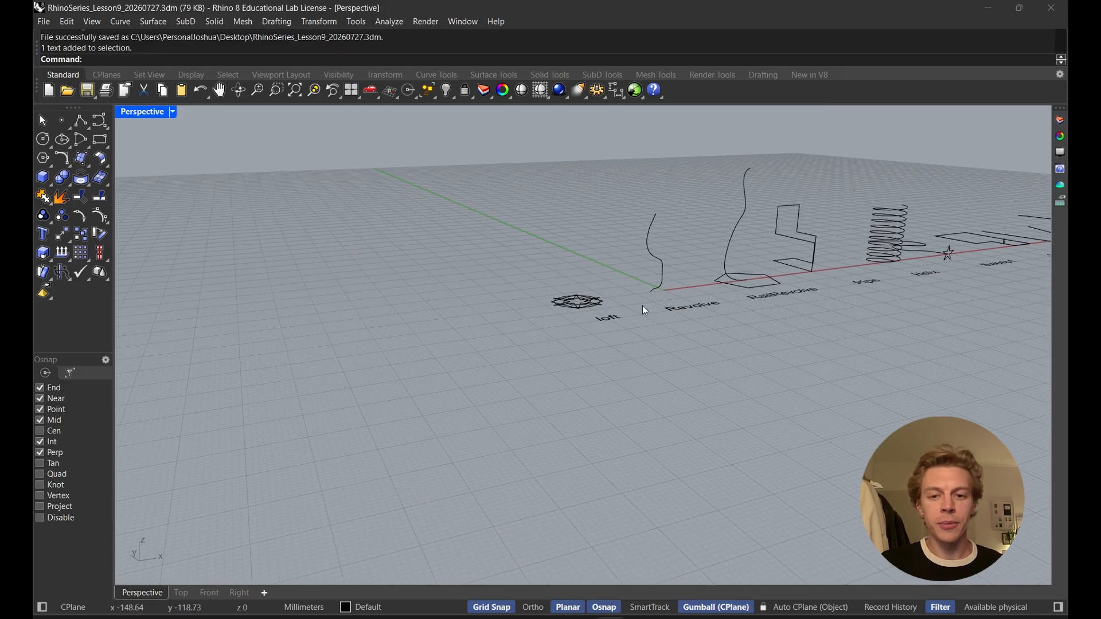
scroll(641, 304, up, 5)
shift+right_drag(586, 246, 586, 301)
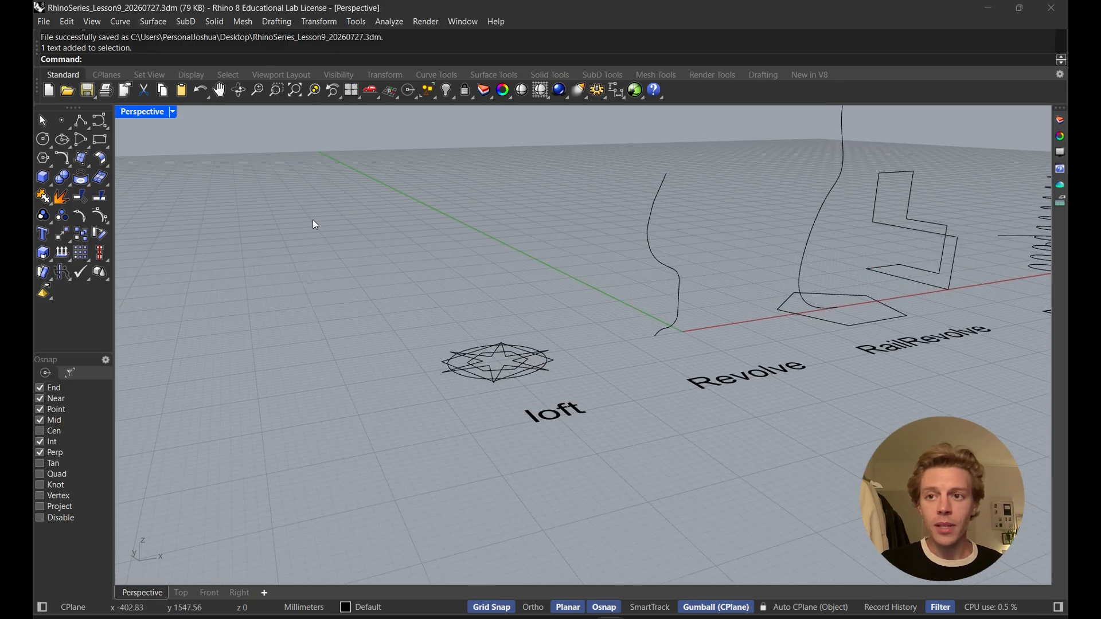
double_click(151, 111)
double_click(127, 111)
double_click(132, 112)
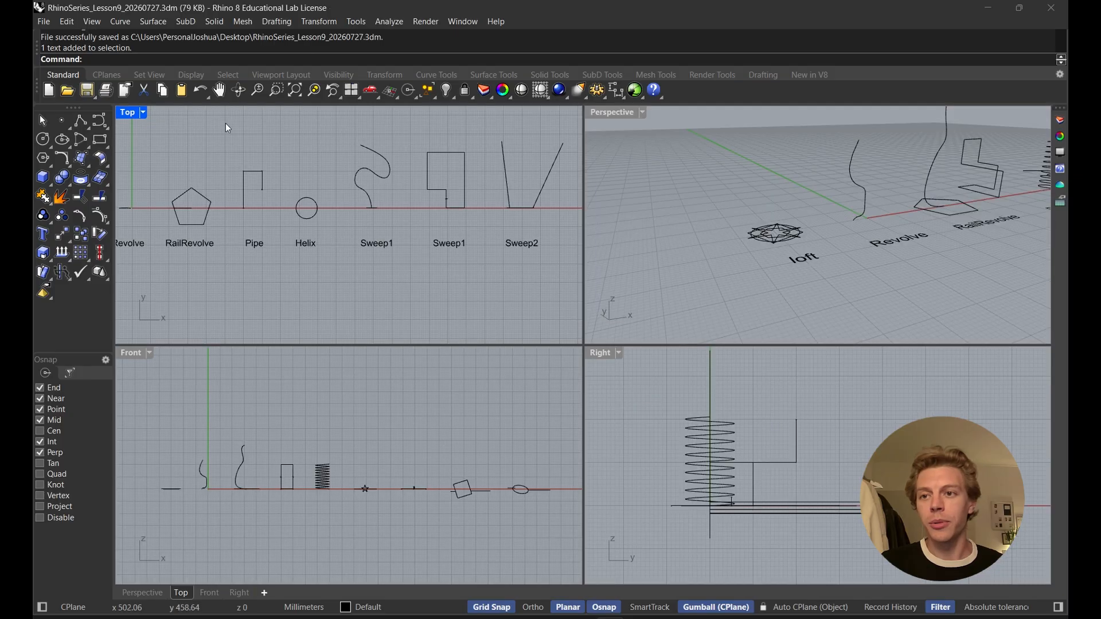
double_click(610, 113)
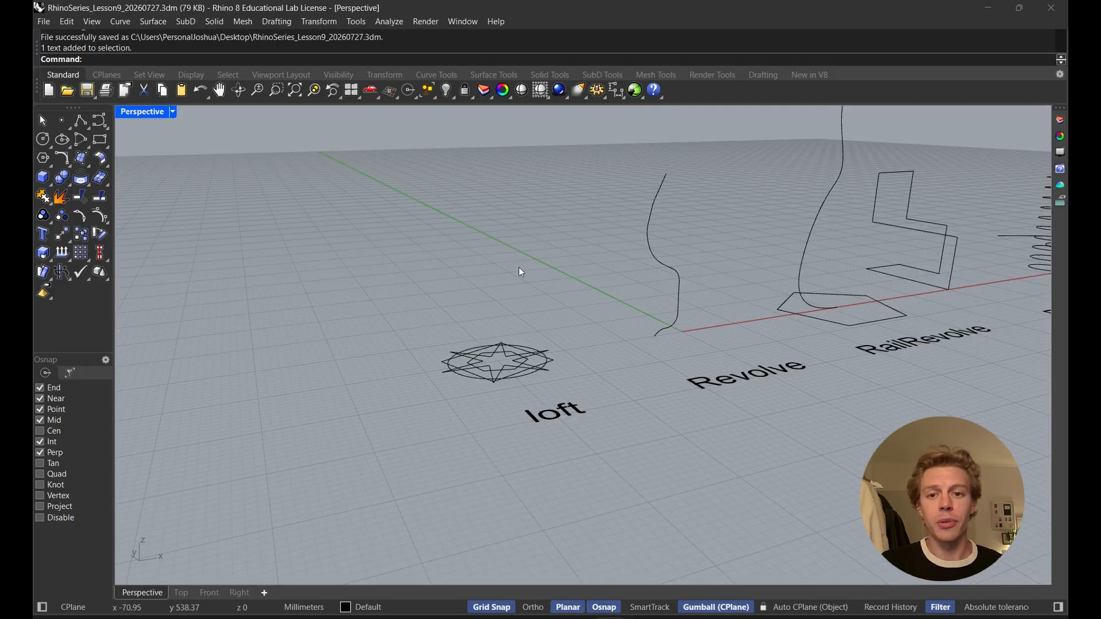
- Raise the star curve of the loft set vertically above the other profiles
right_drag(522, 269, 625, 309)
scroll(654, 281, up, 3)
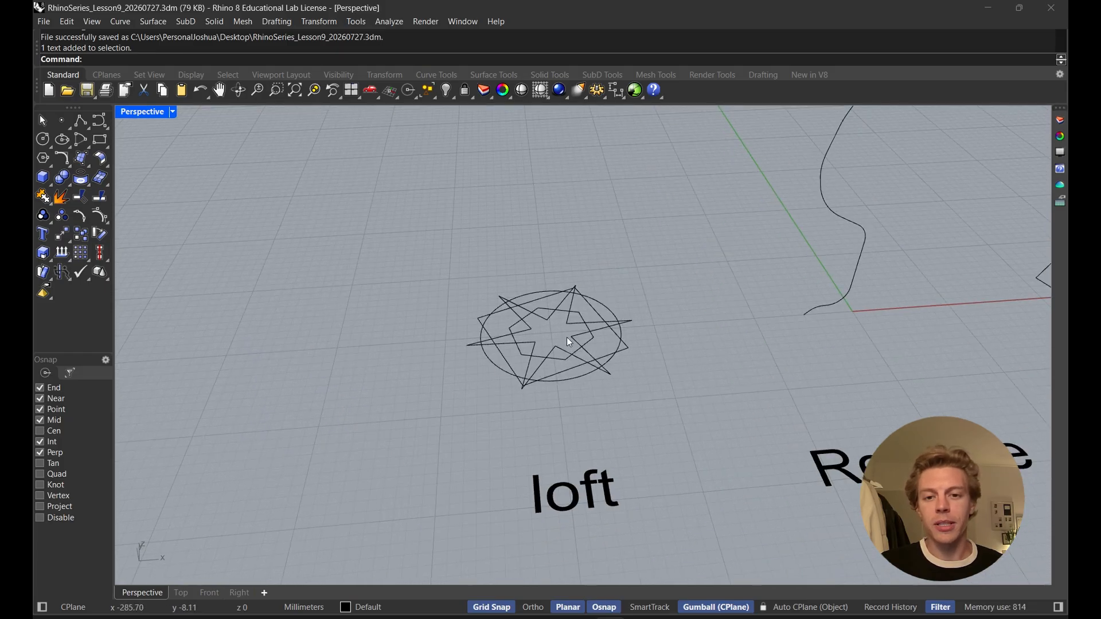
right_drag(568, 339, 602, 266)
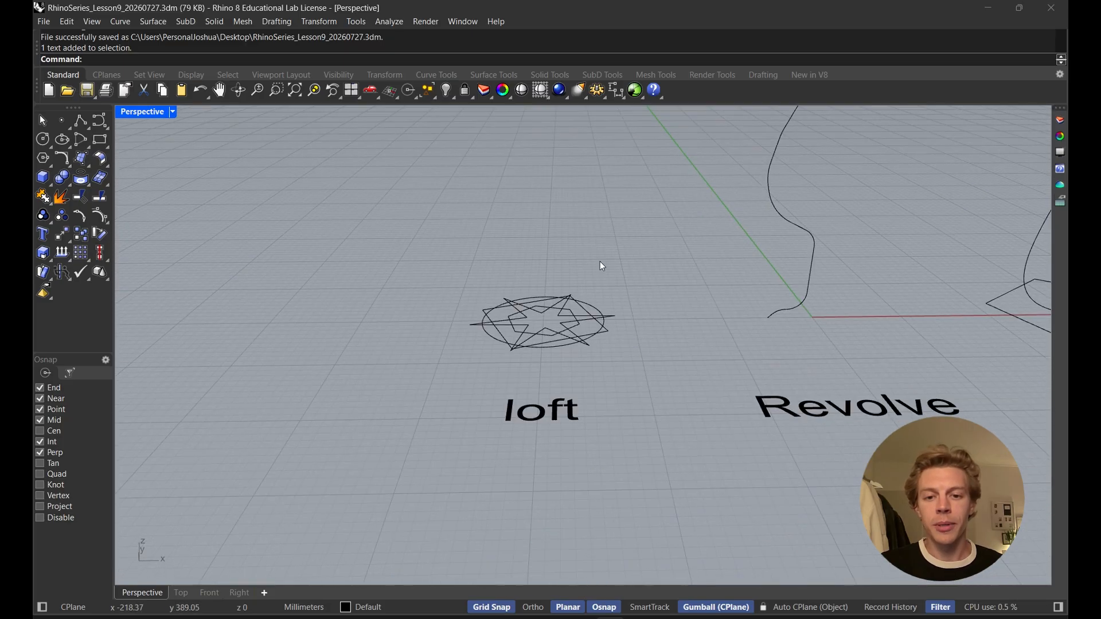
click(551, 311)
click(580, 345)
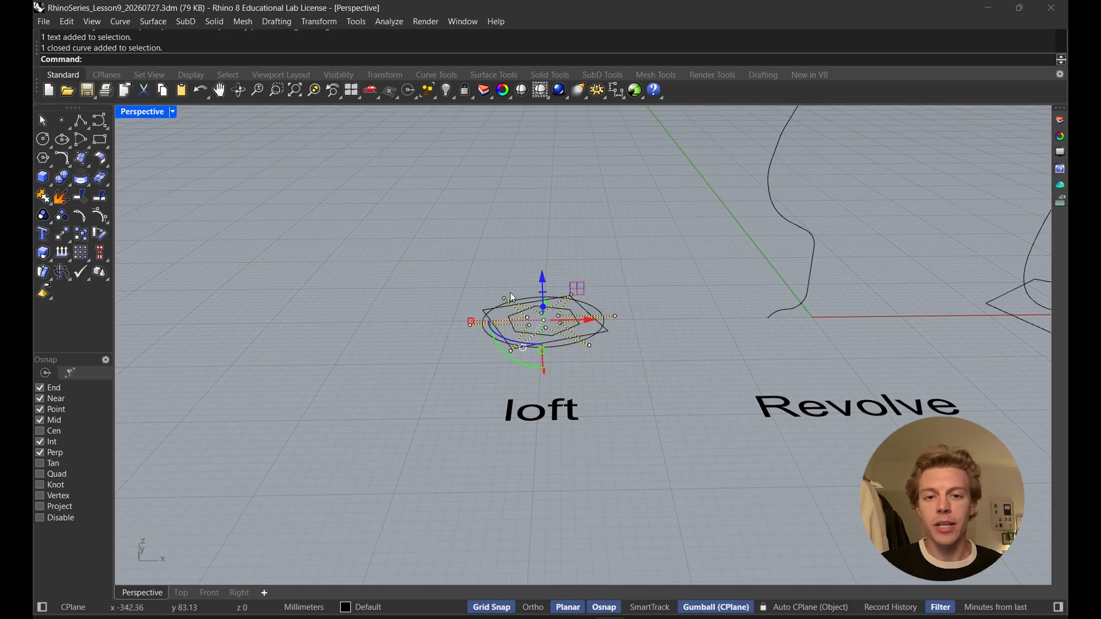
drag(545, 281, 544, 230)
- Raise the hexagon above the star and shift it sideways in the negative X direction
click(570, 313)
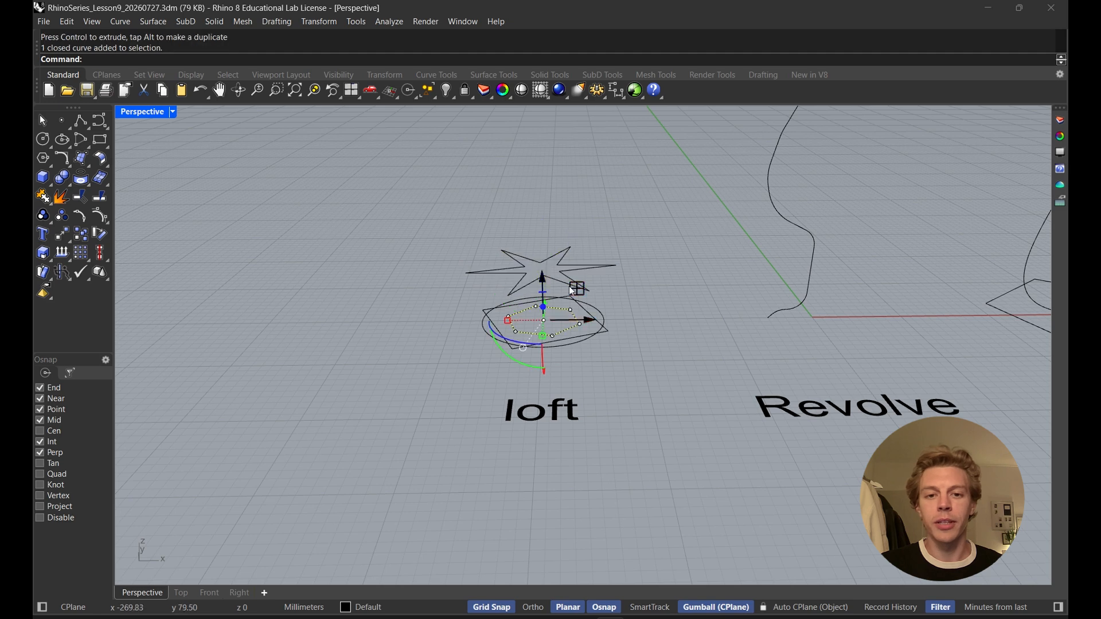
drag(546, 285, 543, 175)
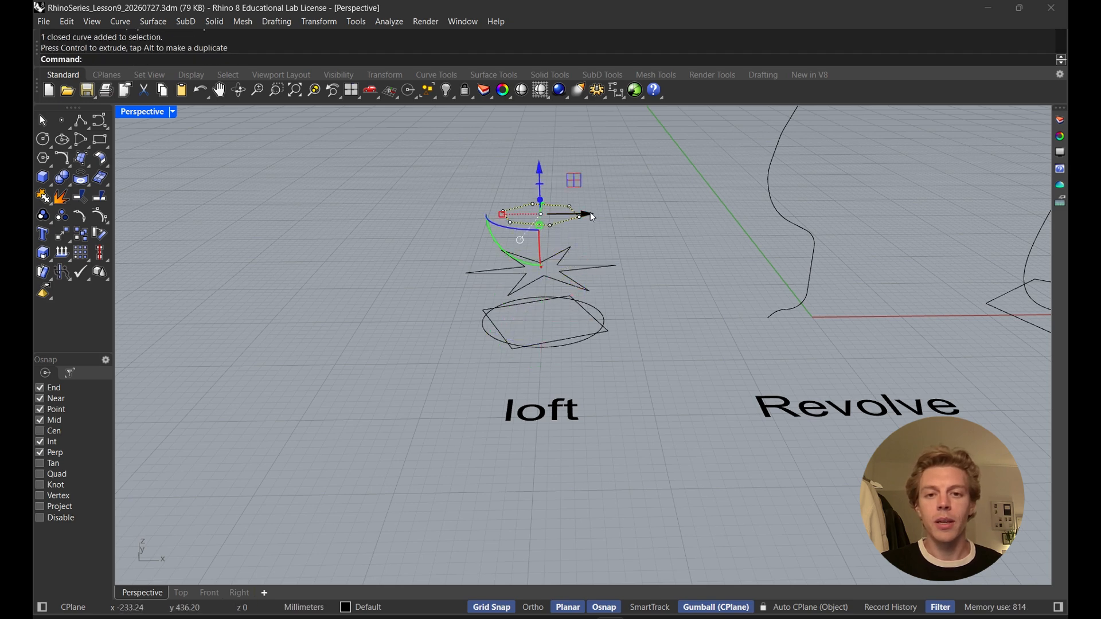
drag(582, 212, 564, 218)
- Raise the circle above the hexagon and shift it slightly in the positive X direction
click(577, 312)
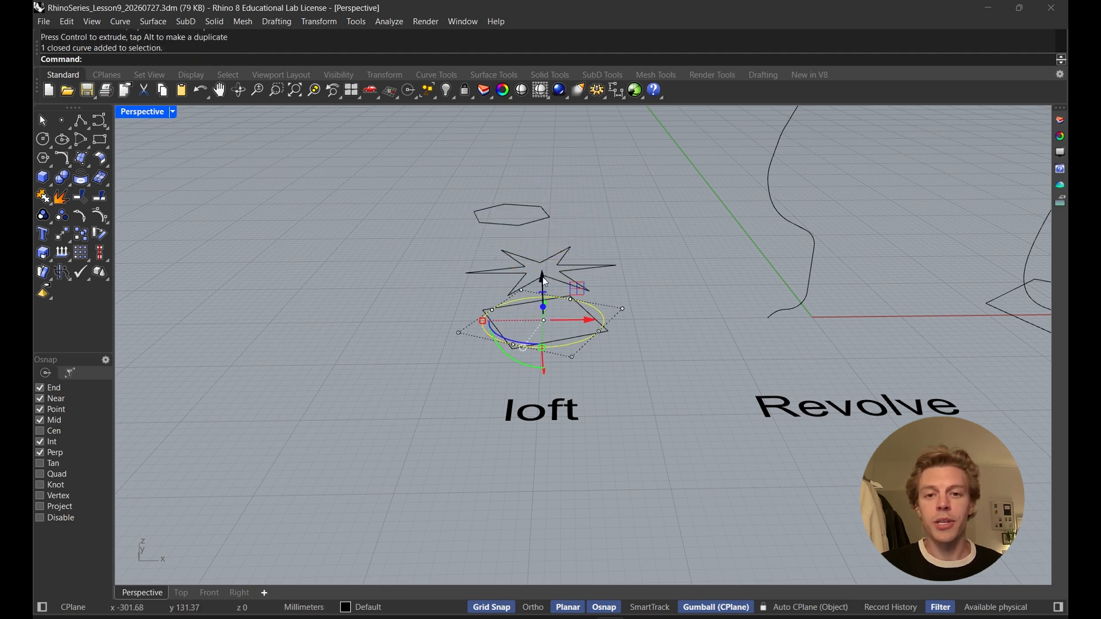
drag(542, 276, 535, 111)
drag(584, 163, 604, 165)
click(643, 266)
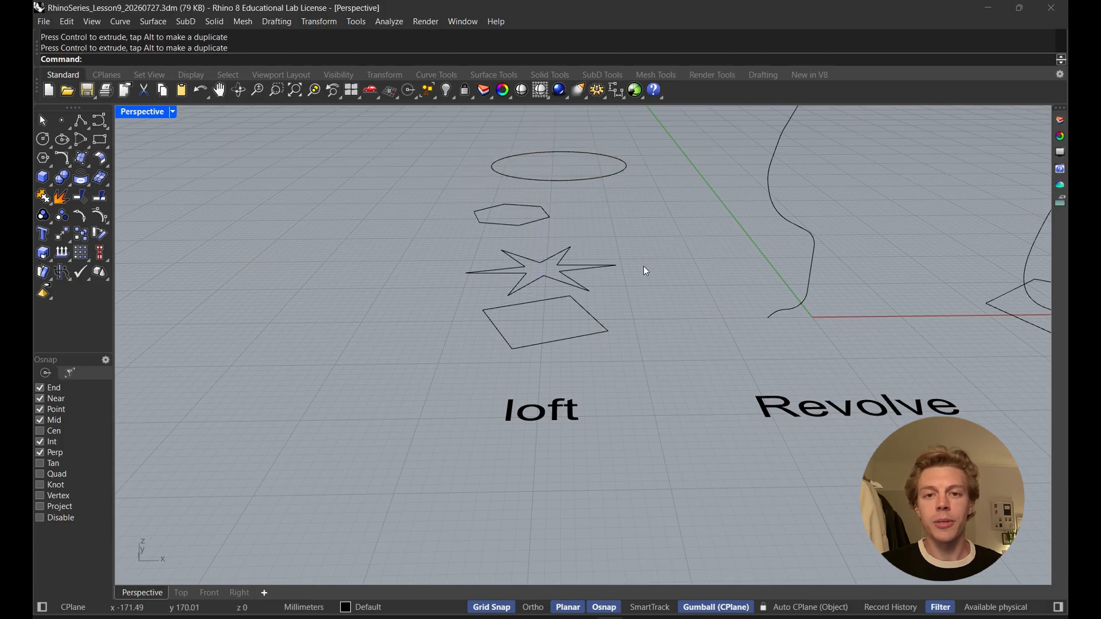
- Start a Loft and choose the square, star, hexagon and circle as its cross-sections, in order from lowest to highest
right_drag(644, 266, 581, 427)
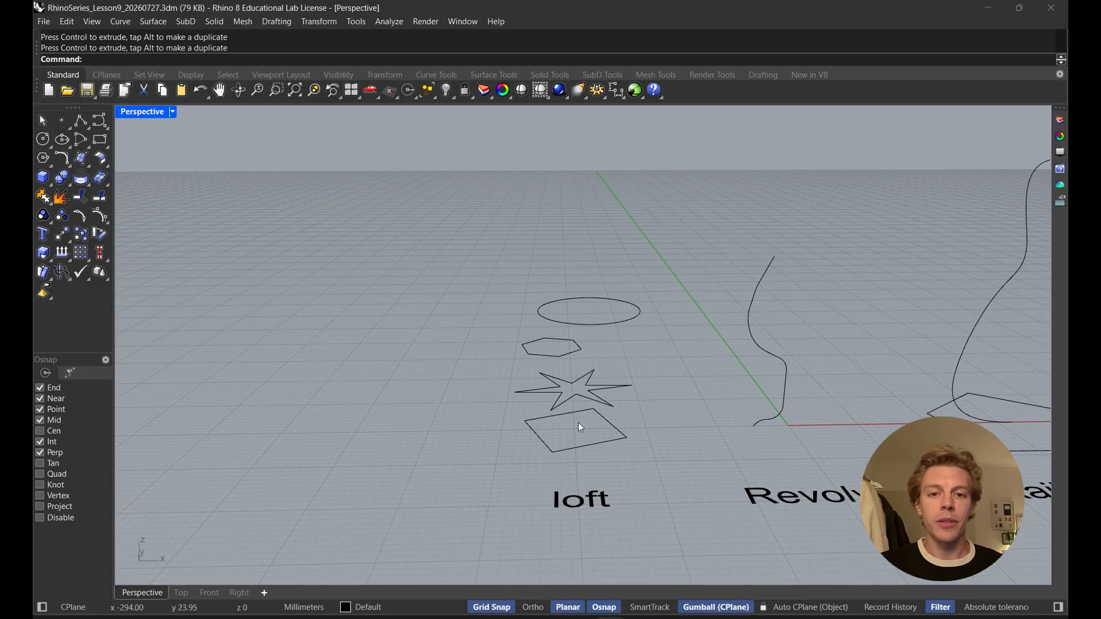
right_drag(593, 336, 541, 311)
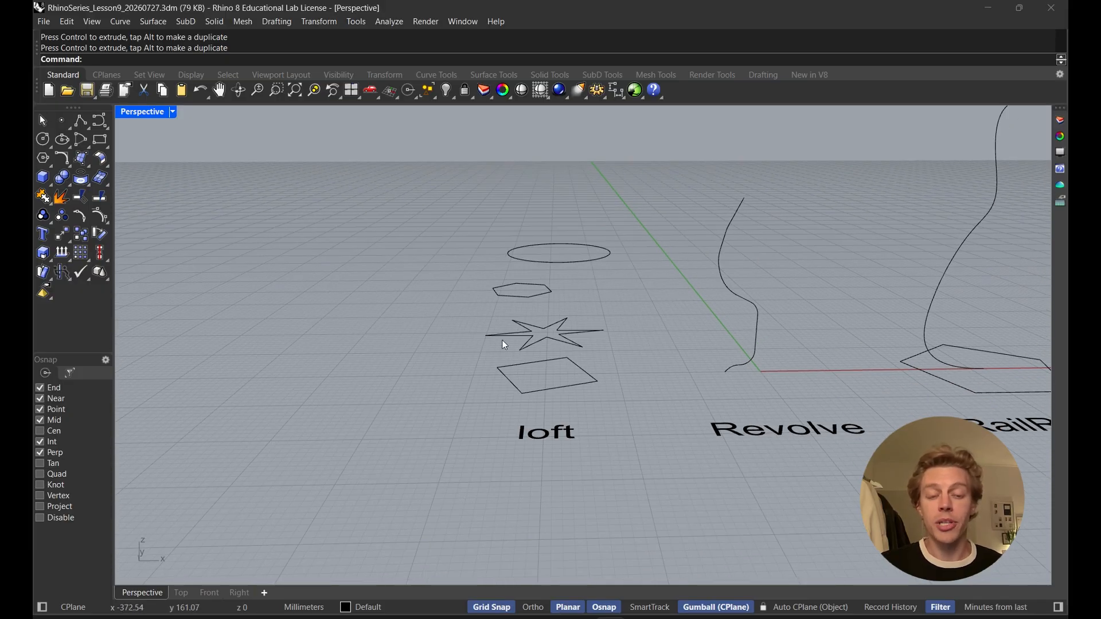
mouse_move(629, 341)
shift+right_down()
mouse_move(580, 317)
mouse_move(579, 394)
mouse_move(622, 348)
shift+right_up()
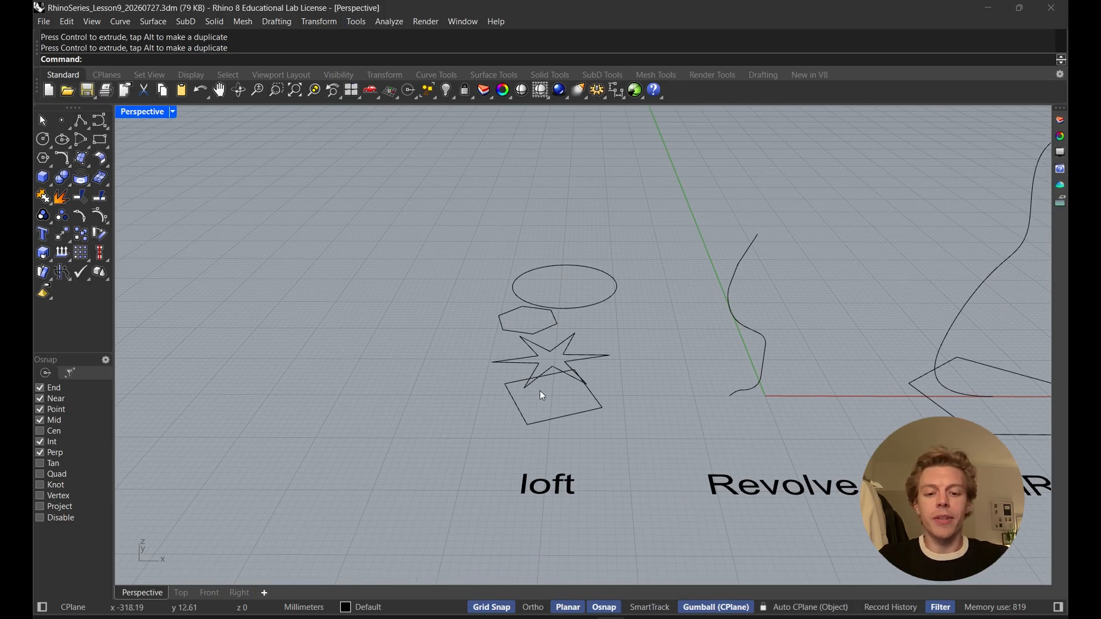
text(Loft)
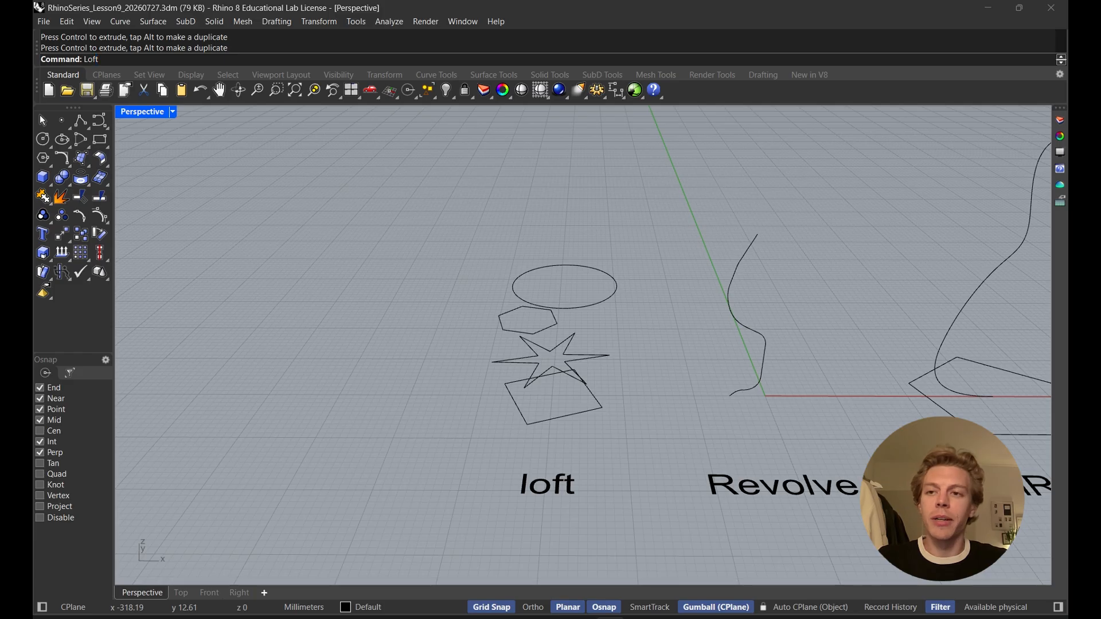
key(Return)
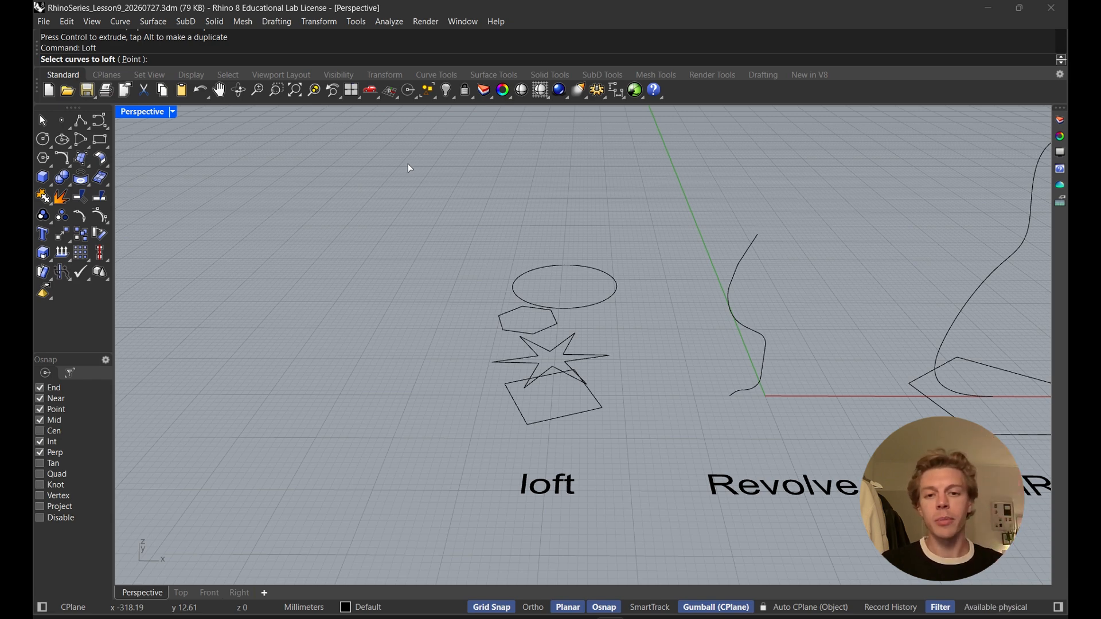
right_drag(538, 382, 579, 415)
scroll(582, 411, up, 3)
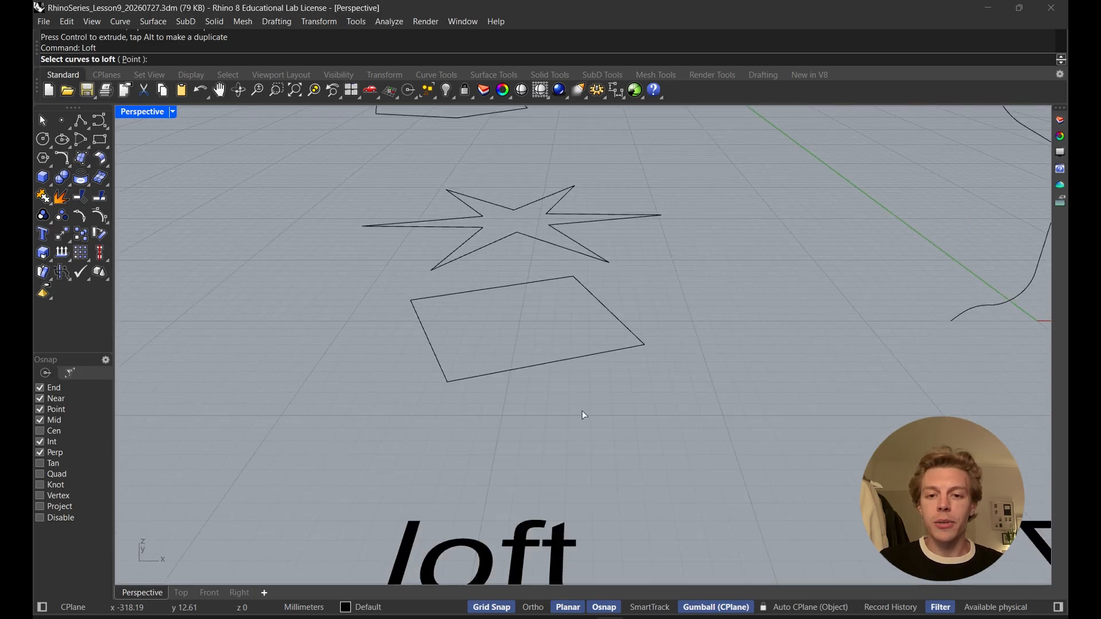
scroll(581, 396, down, 2)
click(583, 328)
click(588, 325)
click(535, 245)
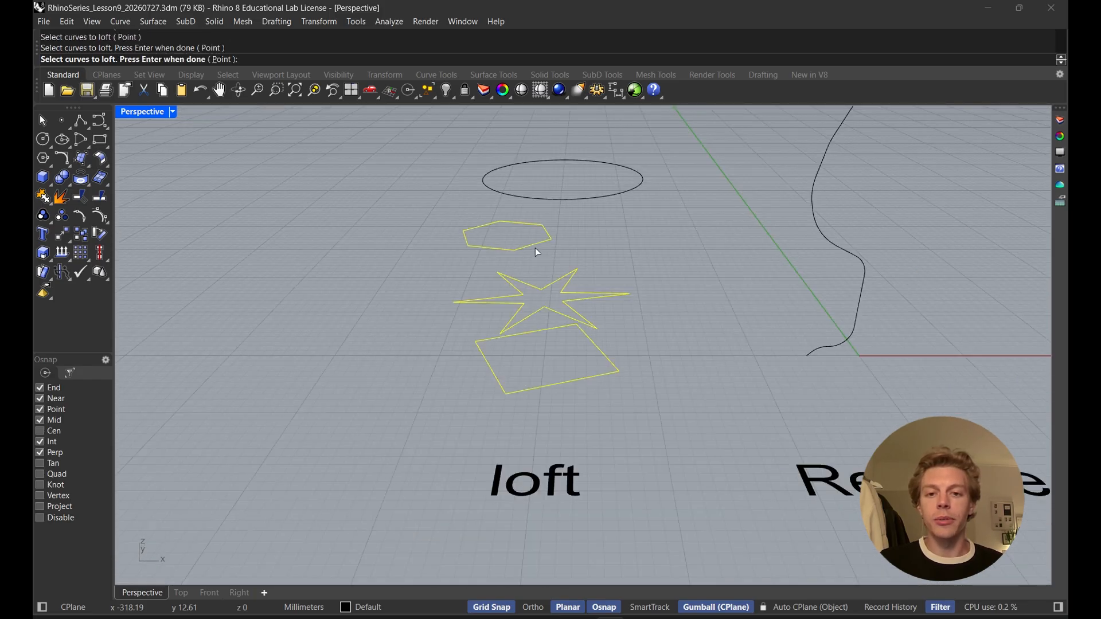
click(608, 198)
key(Return)
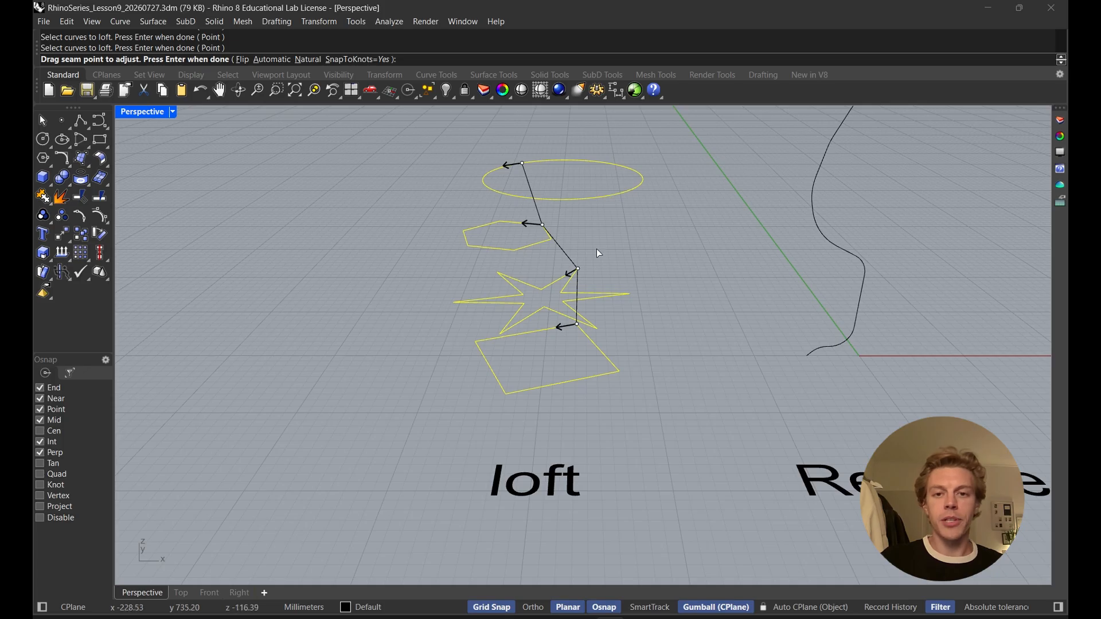
- Check the seam points and directions on the four loft curves and accept them to generate the loft preview
right_drag(596, 249, 530, 326)
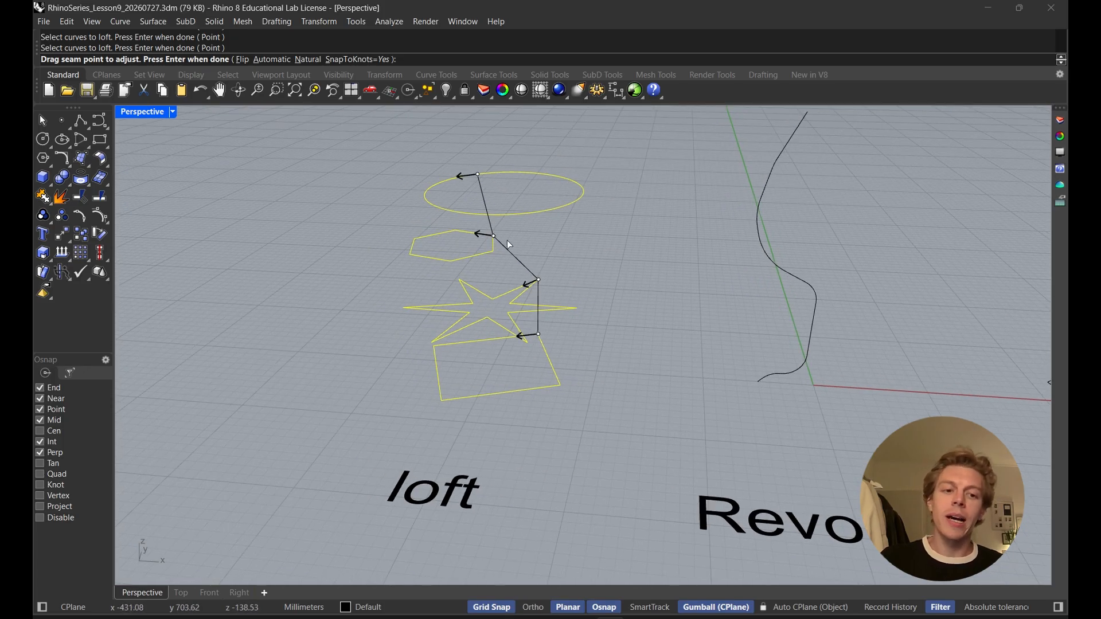
right_drag(483, 194, 487, 219)
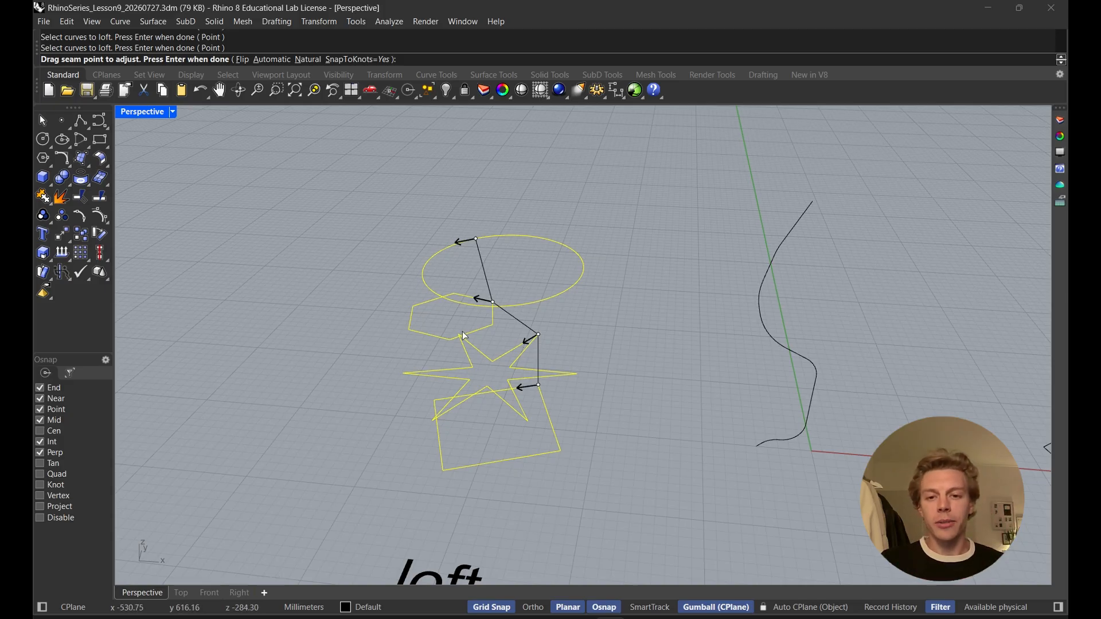
right_drag(541, 399, 511, 460)
key(Return)
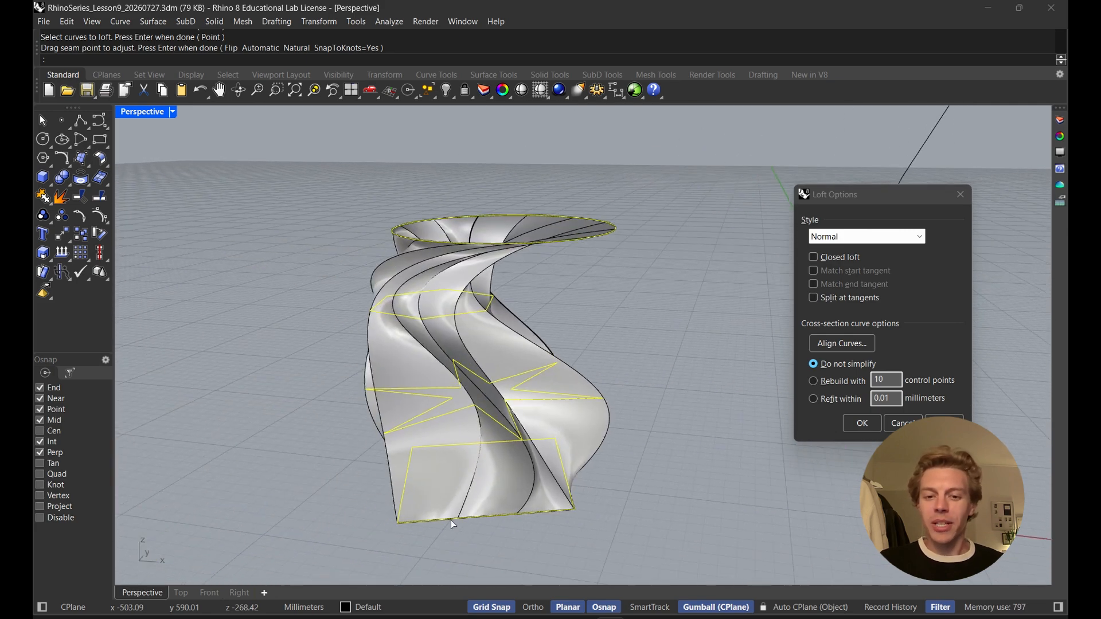
- Inspect the loft preview from several sides and compare the Loose style with the Normal style
right_drag(453, 523, 579, 535)
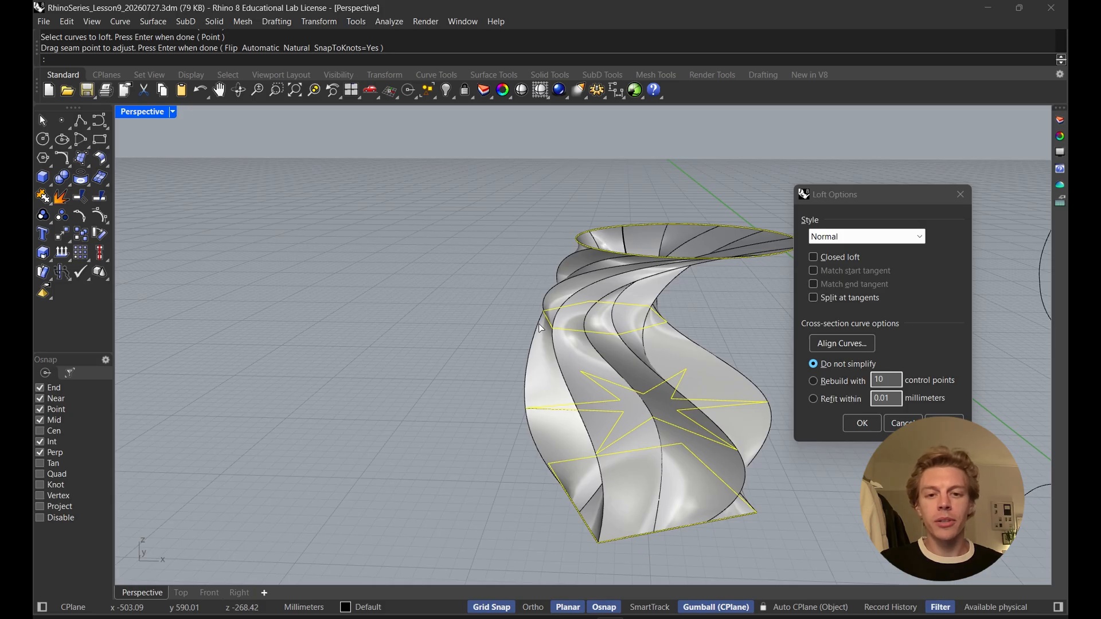
right_drag(541, 328, 523, 323)
mouse_move(566, 290)
right_down()
mouse_move(574, 248)
mouse_move(549, 226)
mouse_move(546, 268)
mouse_move(484, 255)
mouse_move(627, 343)
mouse_move(467, 272)
mouse_move(491, 293)
mouse_move(562, 306)
right_up()
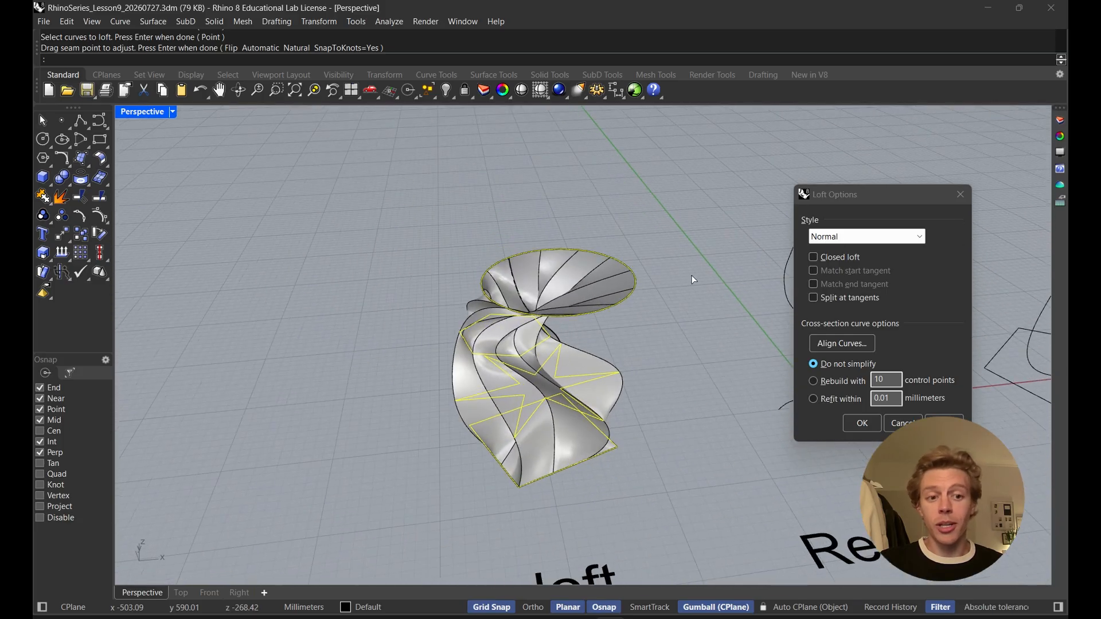
click(860, 235)
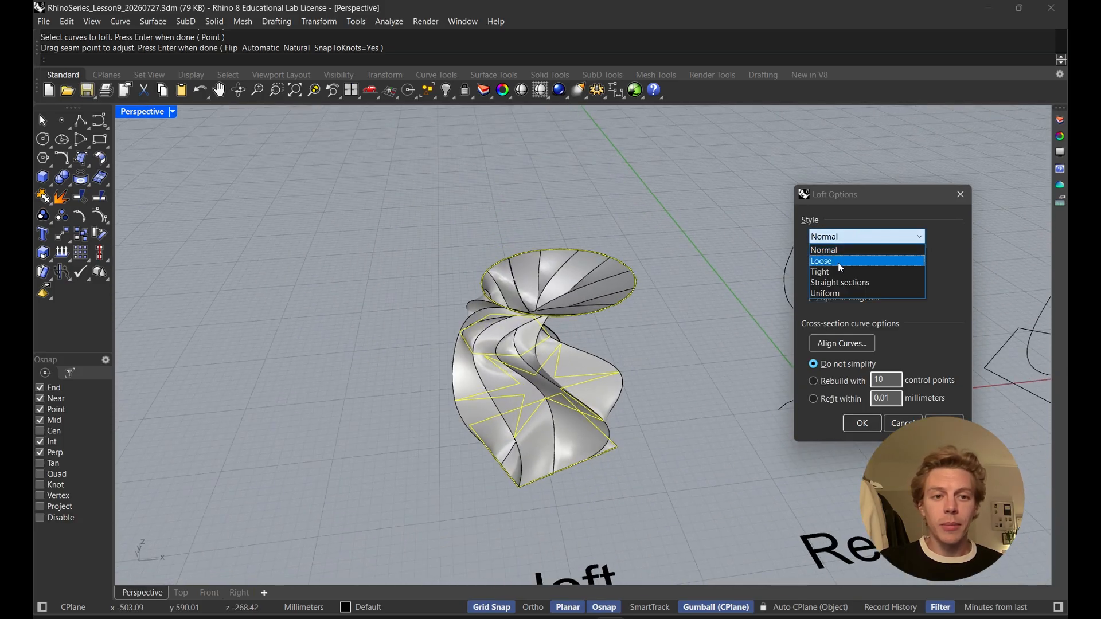
click(837, 262)
mouse_move(628, 287)
right_down()
mouse_move(614, 258)
mouse_move(605, 268)
mouse_move(611, 290)
right_up()
right_drag(611, 290, 849, 238)
click(860, 236)
click(839, 251)
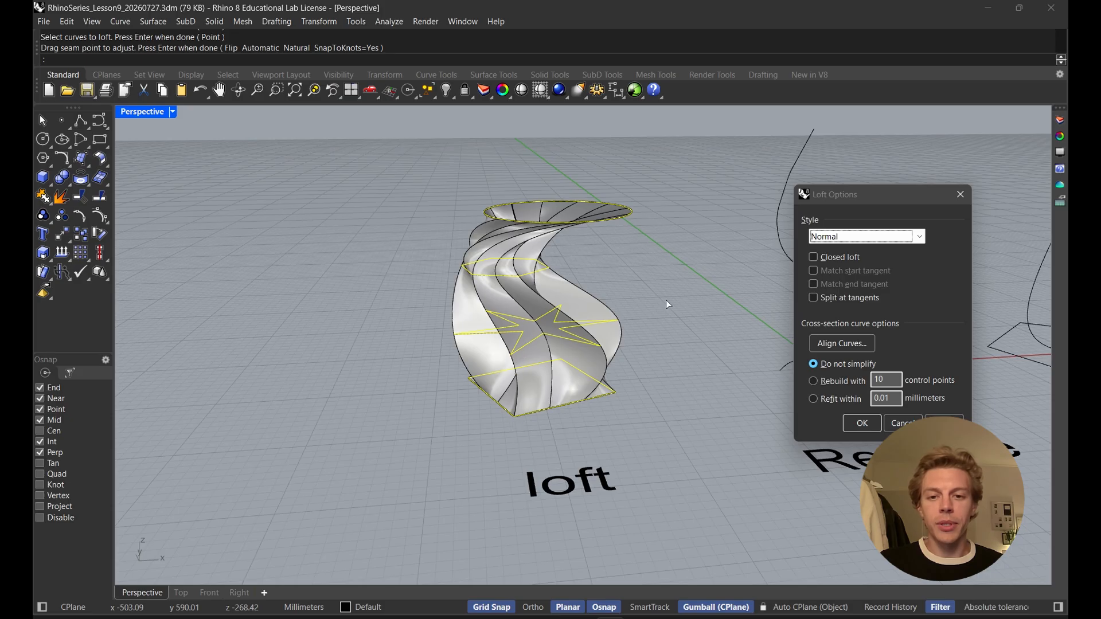
- Preview the four-curve loft in the Loose style and in the Tight style
click(829, 241)
click(830, 260)
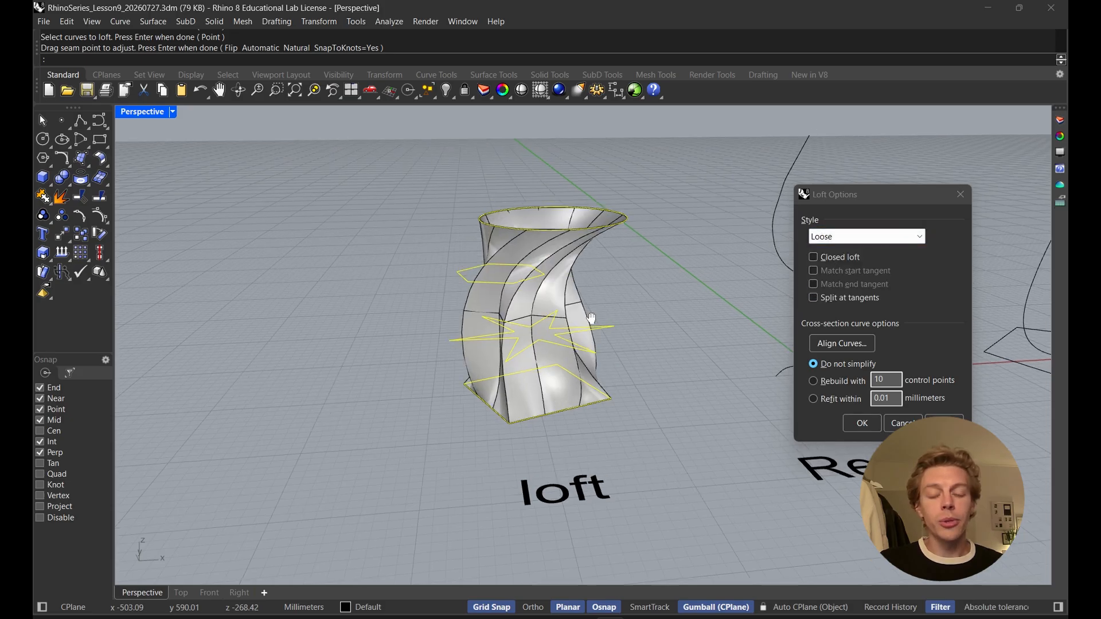
right_drag(529, 437, 591, 434)
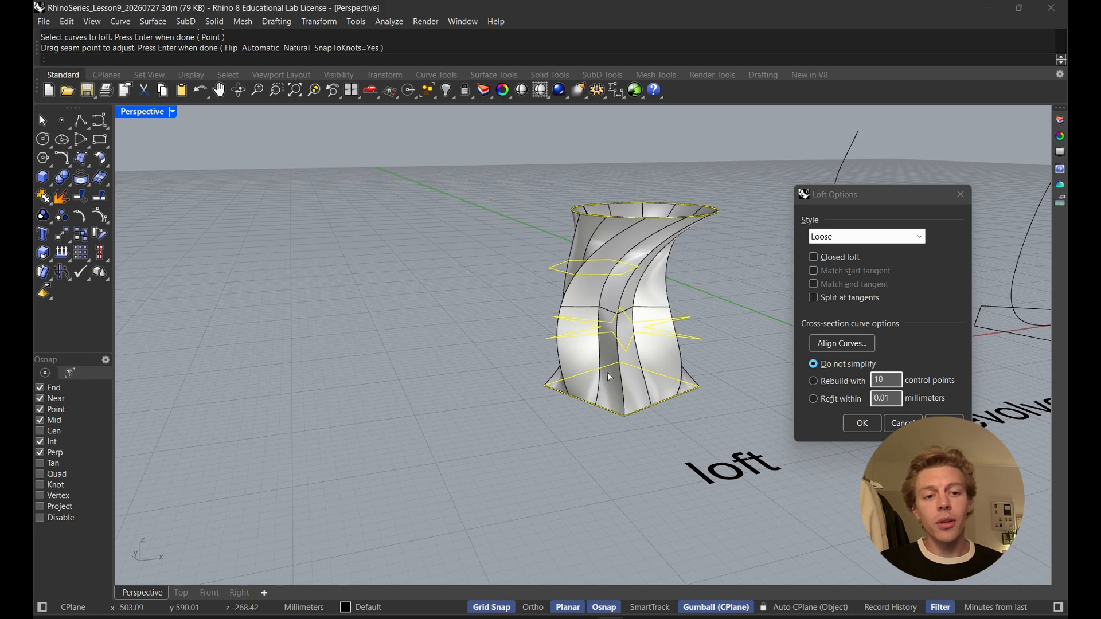
right_drag(631, 302, 688, 269)
click(844, 237)
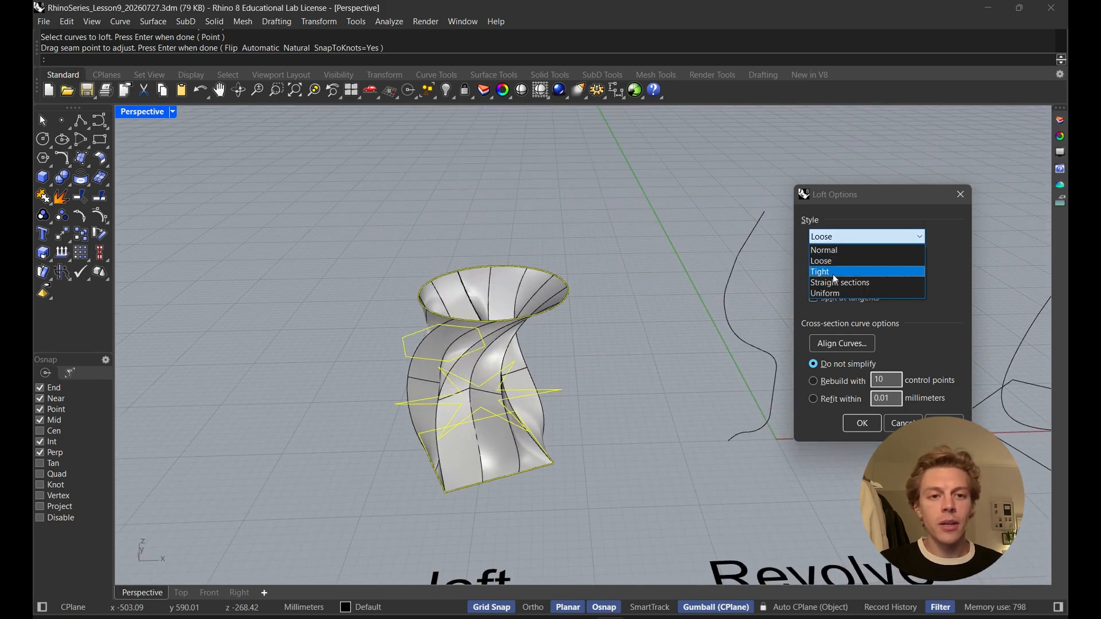
click(832, 274)
right_drag(550, 328, 517, 261)
- Preview the loft with the Straight sections style and with the Uniform style
click(844, 236)
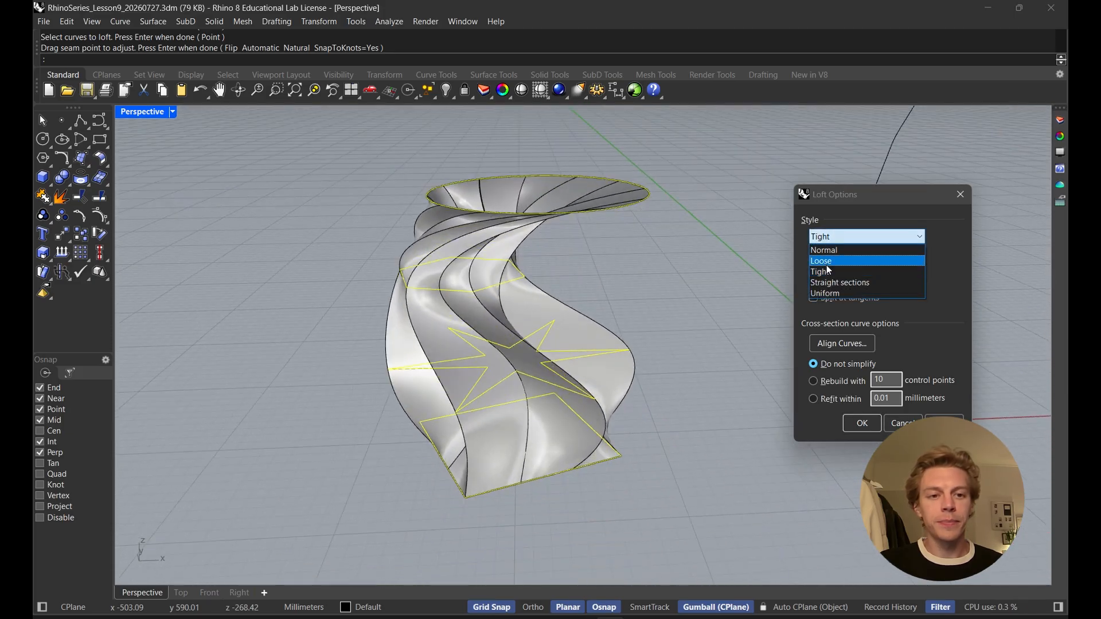
click(833, 283)
right_drag(699, 298, 588, 279)
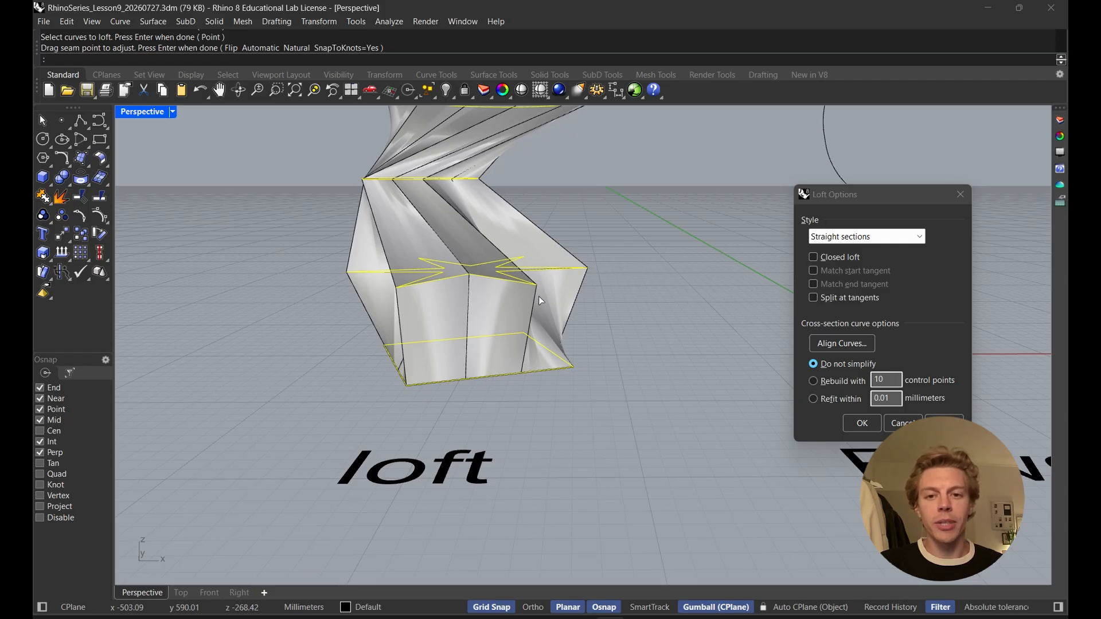
right_drag(541, 301, 755, 280)
click(862, 236)
click(852, 292)
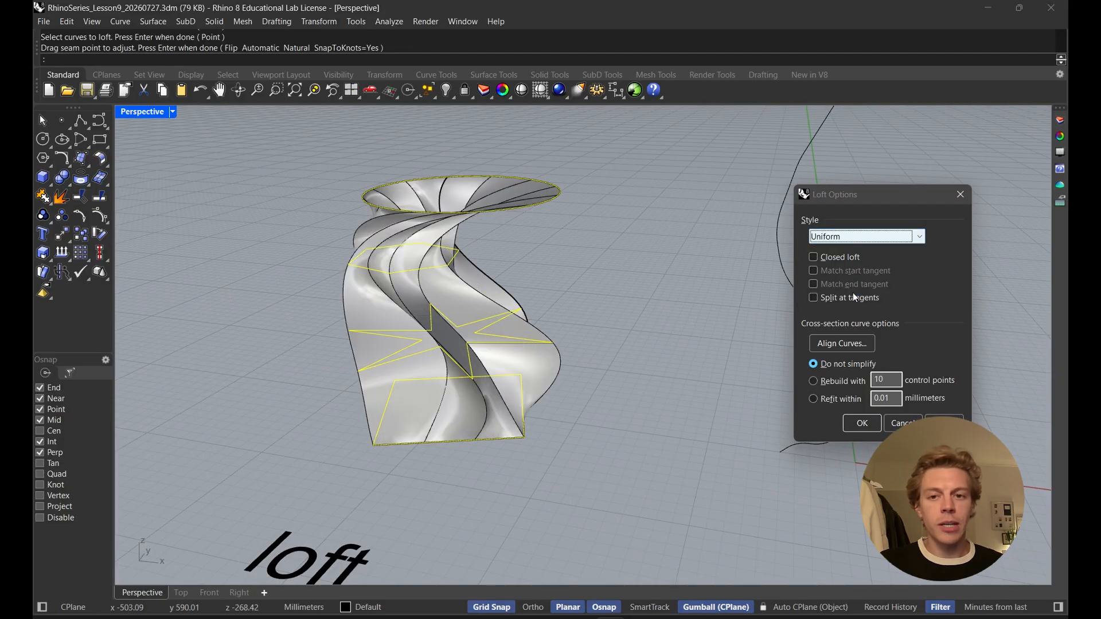
right_drag(545, 297, 568, 298)
- Return the loft style to Normal and preview it with the Closed loft option turned on
click(860, 236)
click(829, 250)
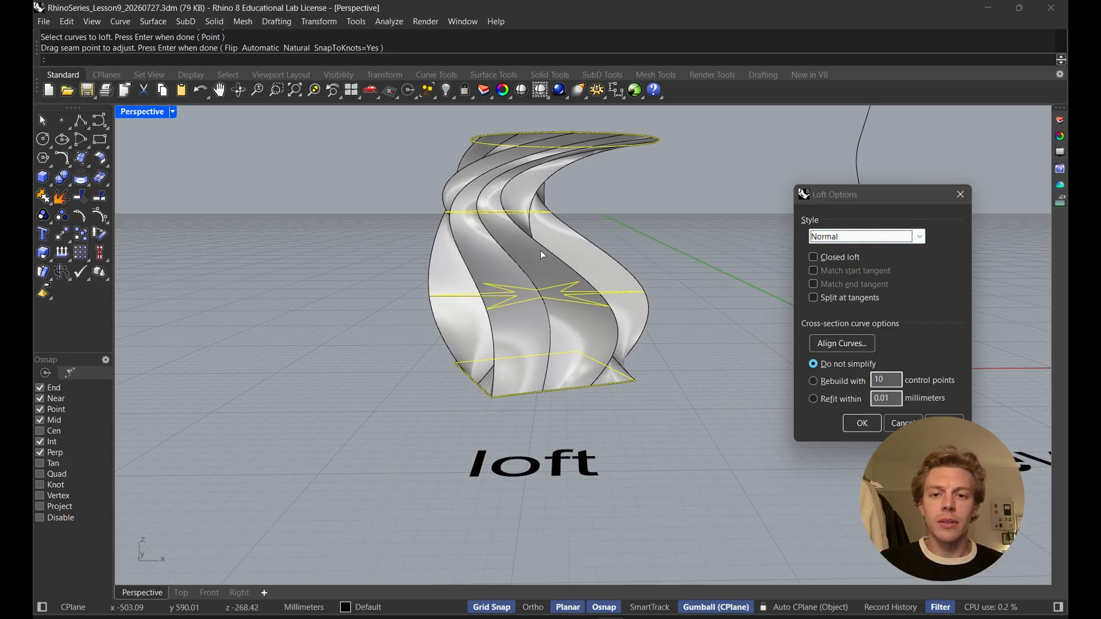
shift+right_drag(541, 251, 526, 285)
right_drag(782, 267, 839, 279)
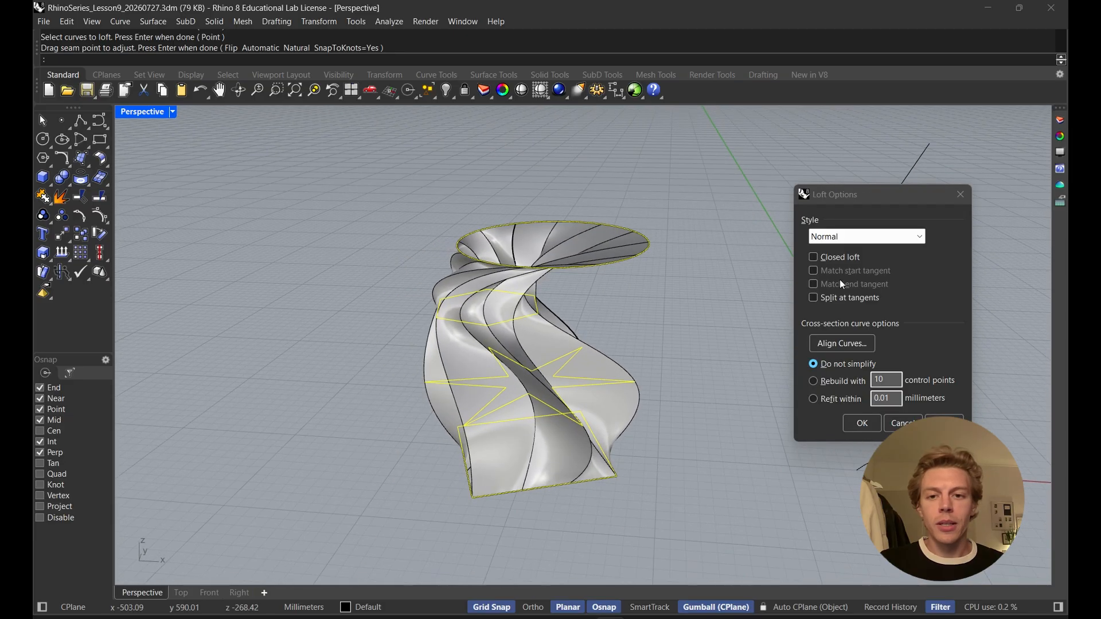
click(812, 257)
right_drag(637, 294, 679, 291)
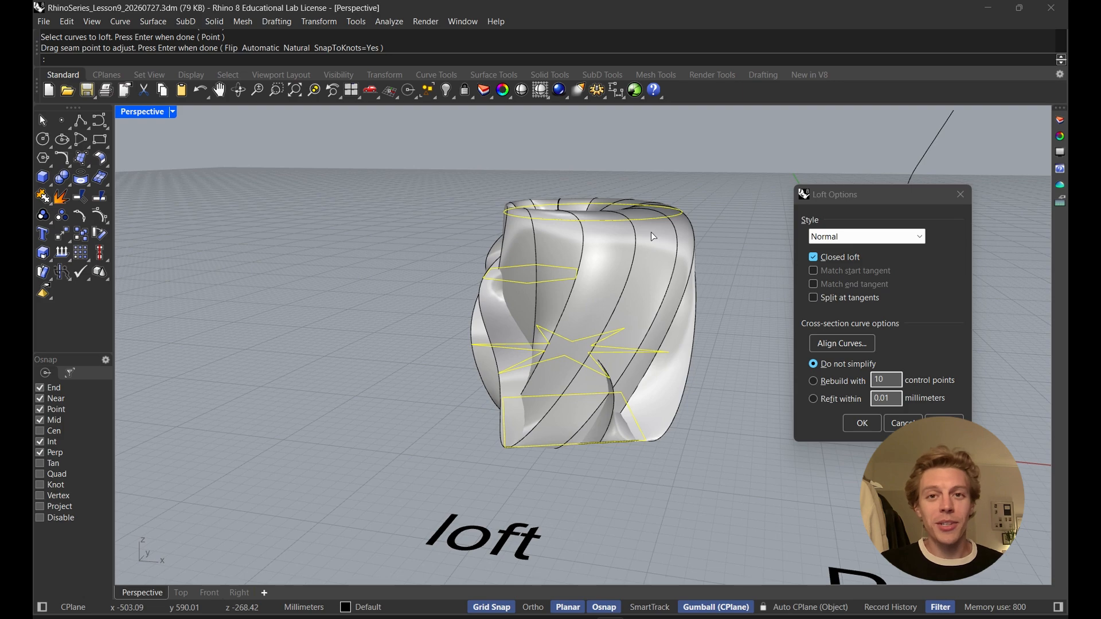
- Set the loft style to Loose and create the surface with the Closed loft option turned off
click(851, 235)
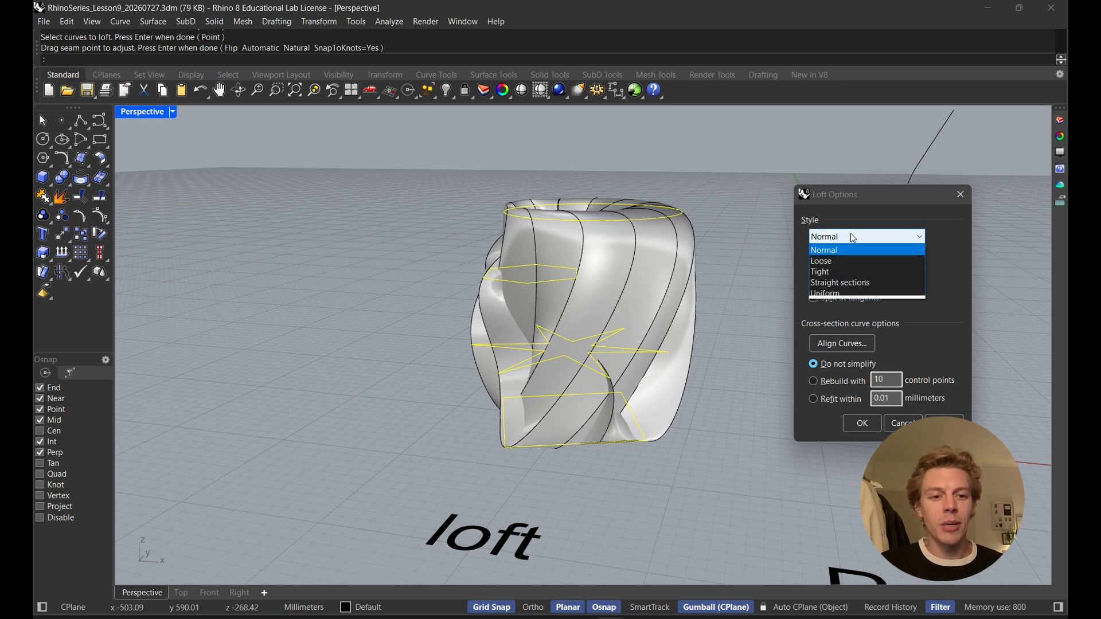
click(841, 262)
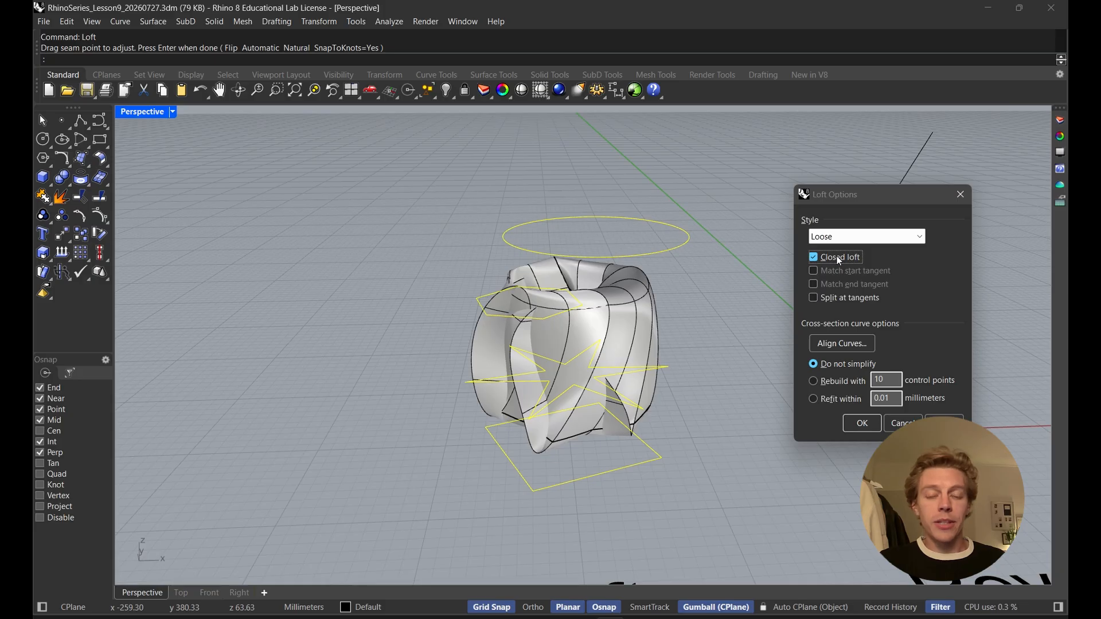
click(837, 256)
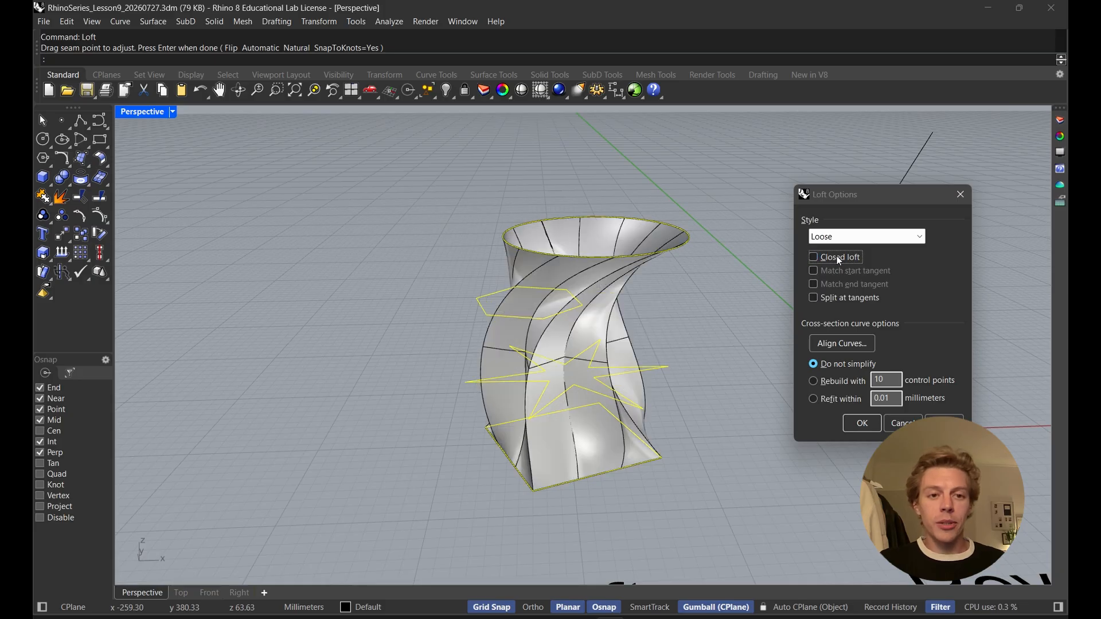
click(862, 424)
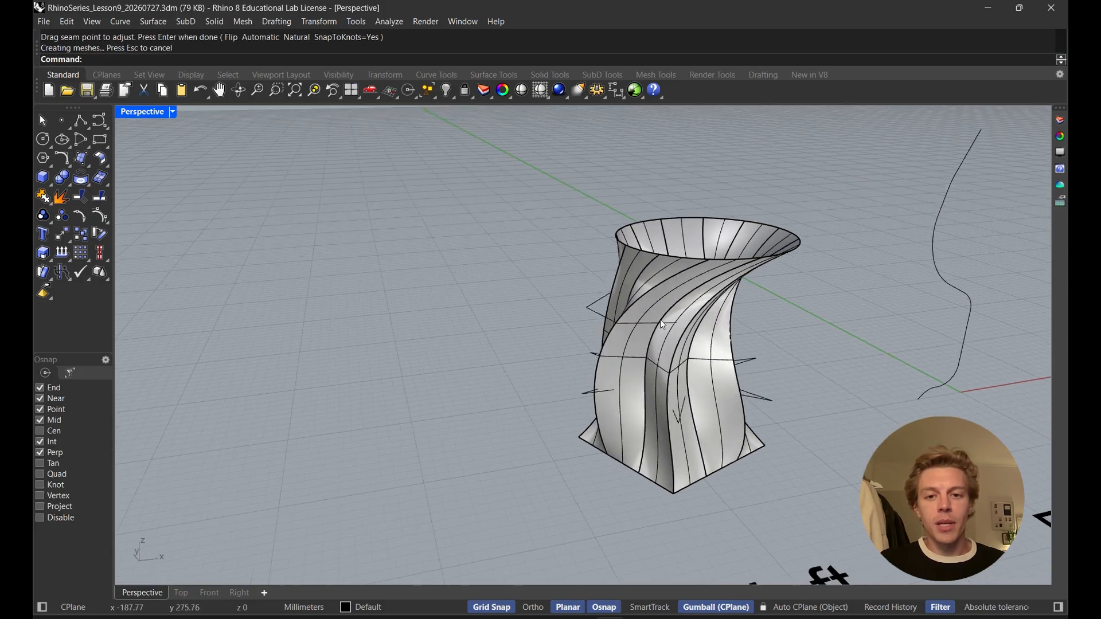
- Move the lofted surface away from its source curves in the negative X direction and cap its open ends
click(664, 325)
drag(681, 371, 451, 383)
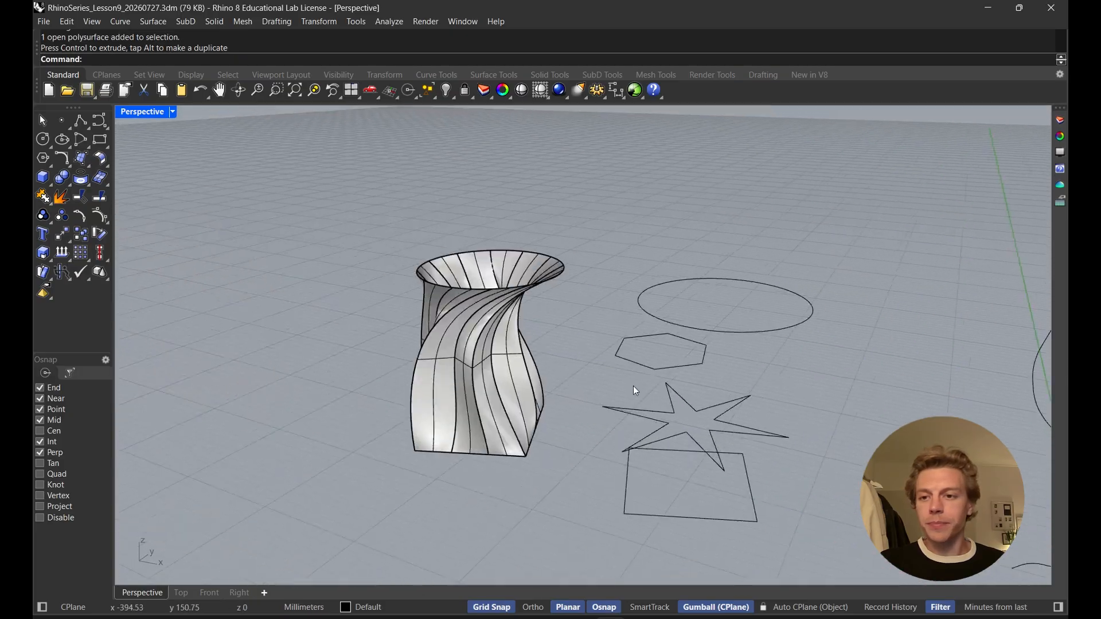
click(559, 315)
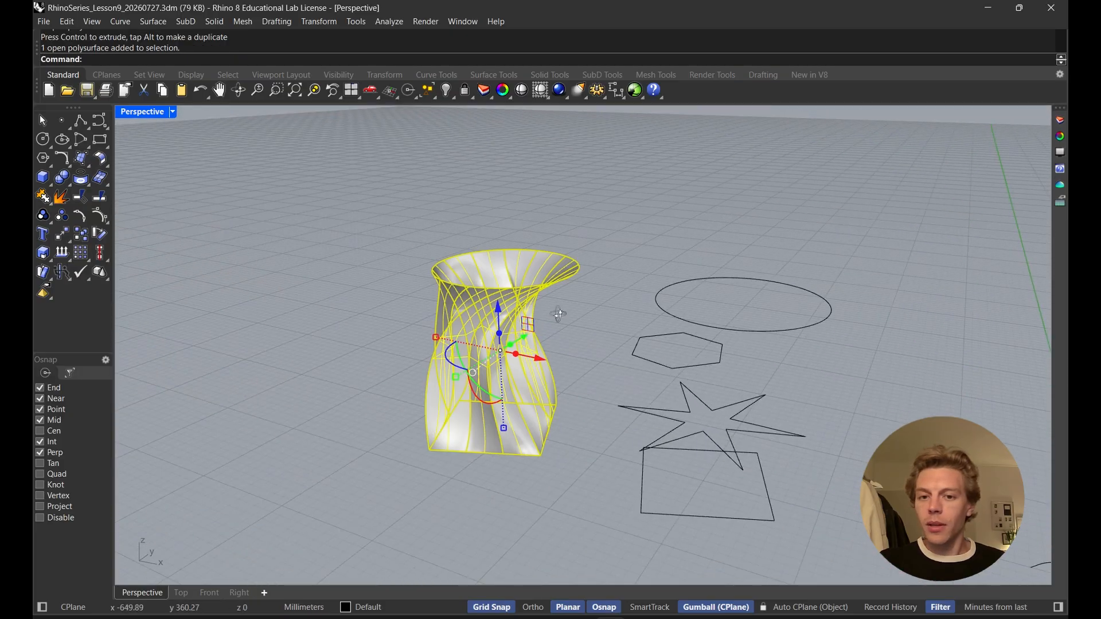
right_drag(560, 315, 614, 352)
click(611, 436)
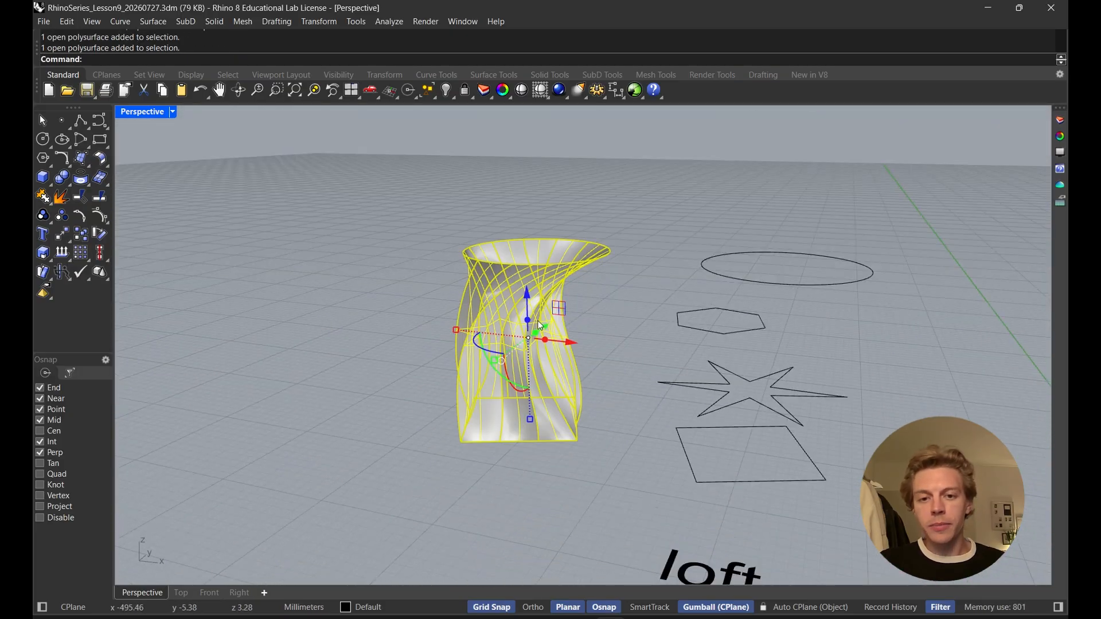
click(583, 295)
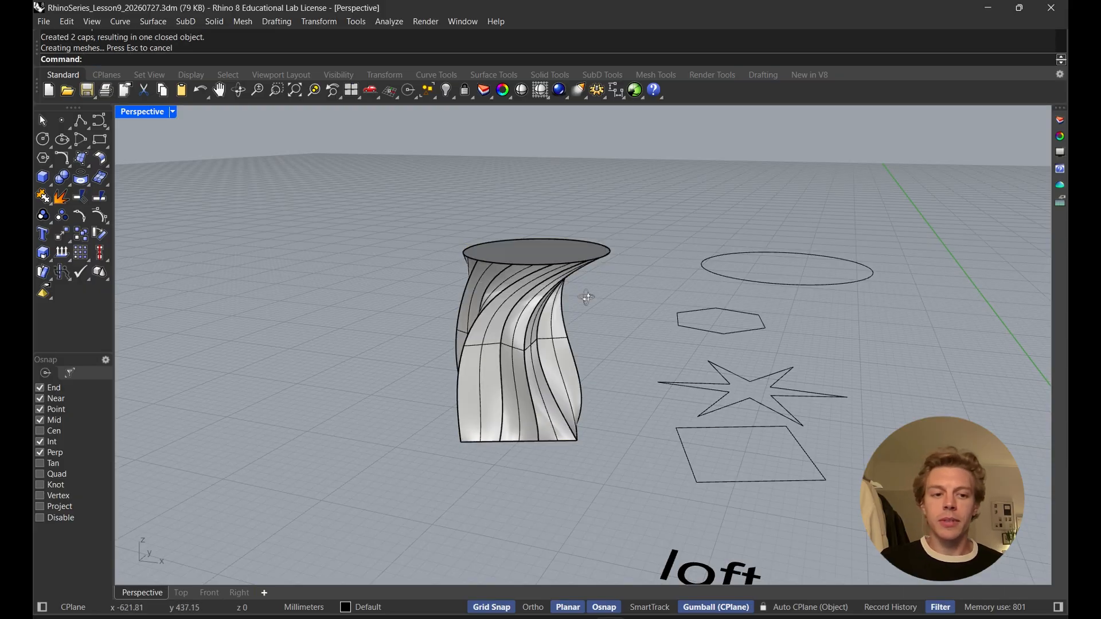
- Move the capped twisted solid farther from the loft curves in the negative X direction
right_drag(583, 295, 598, 414)
click(568, 415)
drag(558, 406, 426, 393)
click(506, 387)
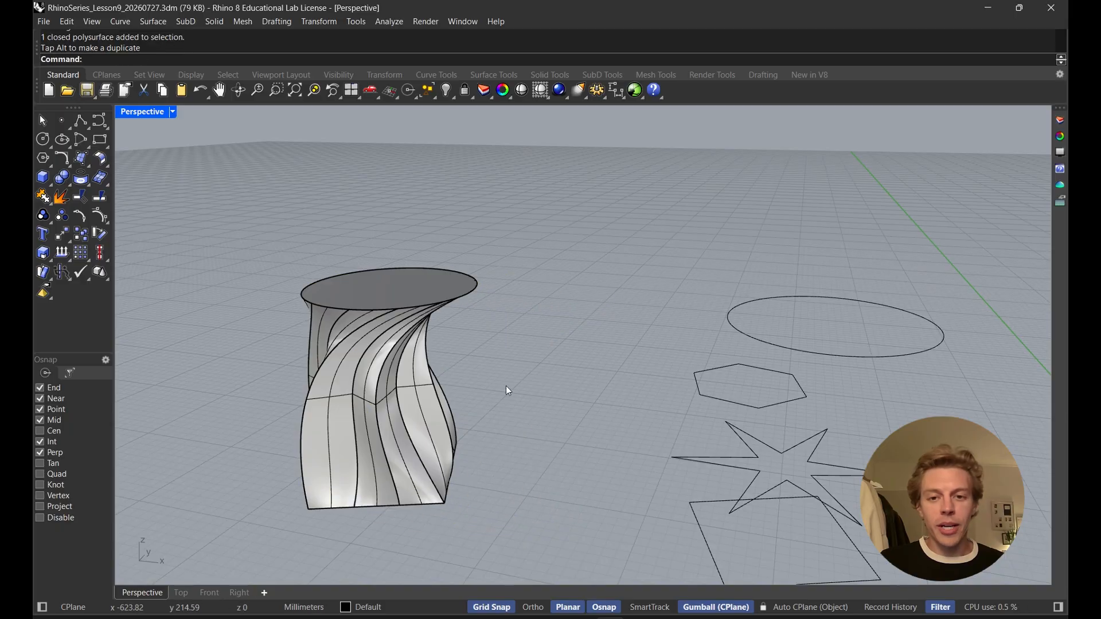
right_drag(506, 386, 468, 334)
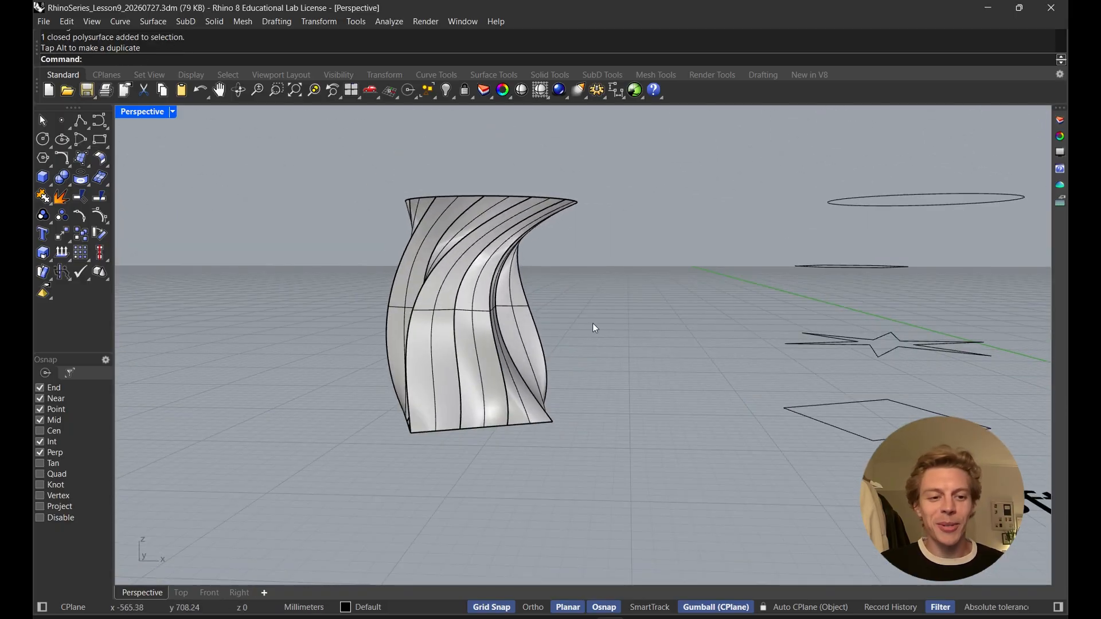
right_drag(593, 325, 562, 324)
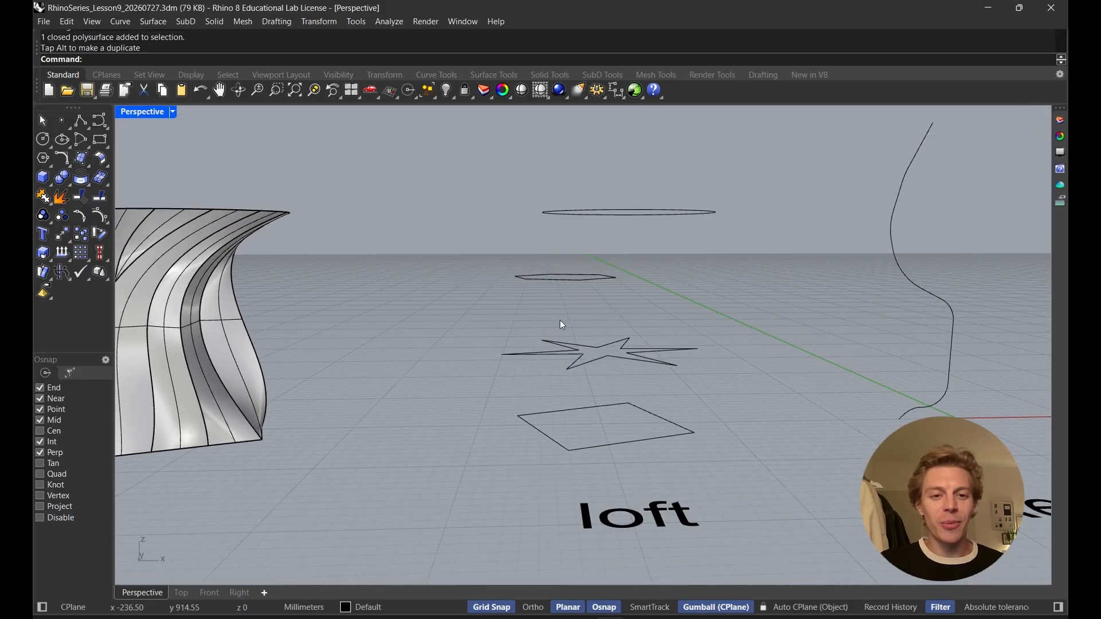
- Shift the hexagon in the positive X direction and the circle above it in the negative X direction
right_drag(597, 291, 599, 318)
click(599, 318)
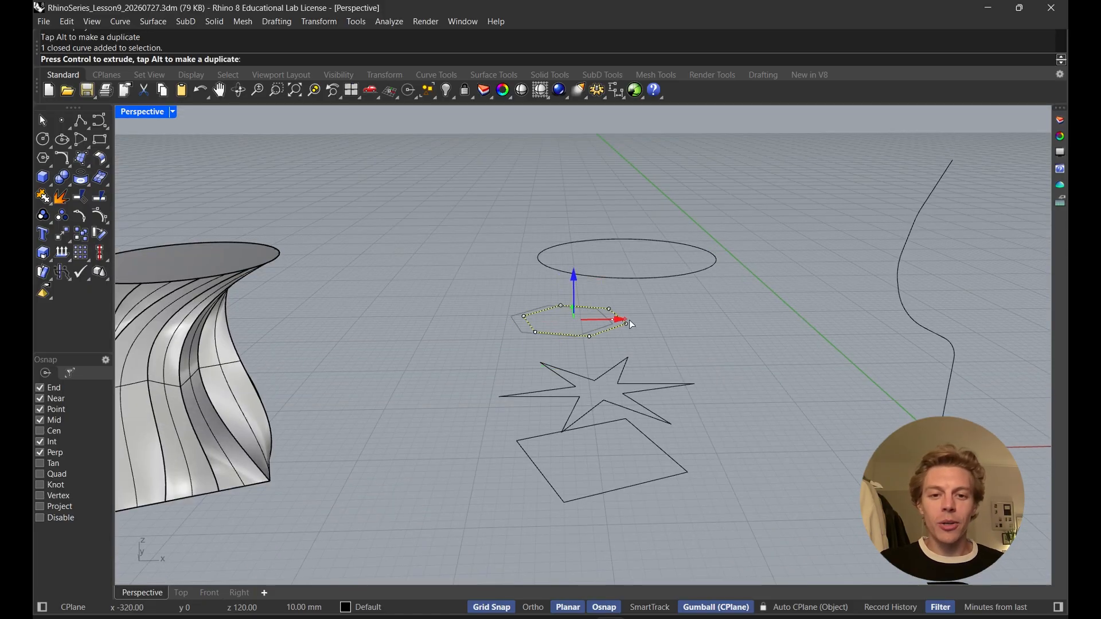
click(703, 269)
drag(644, 257, 605, 254)
click(737, 304)
- Start a Loft and choose the circle, hexagon, star and square as its cross-sections, in order from highest to lowest
key(BackSpace)
key(BackSpace)
key(BackSpace)
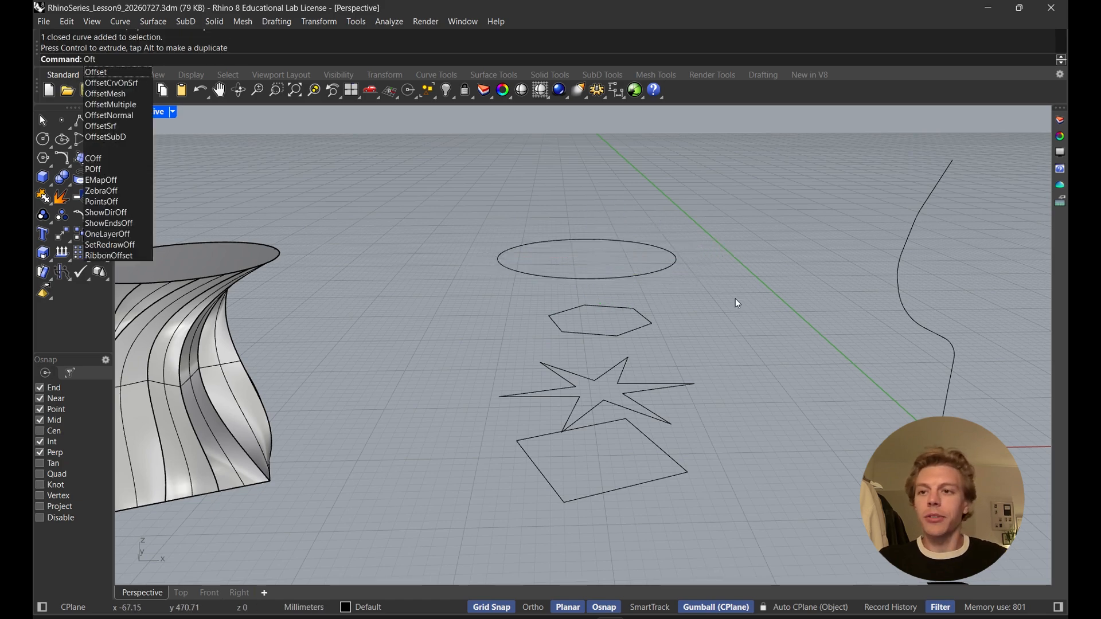
text(Loft)
key(Return)
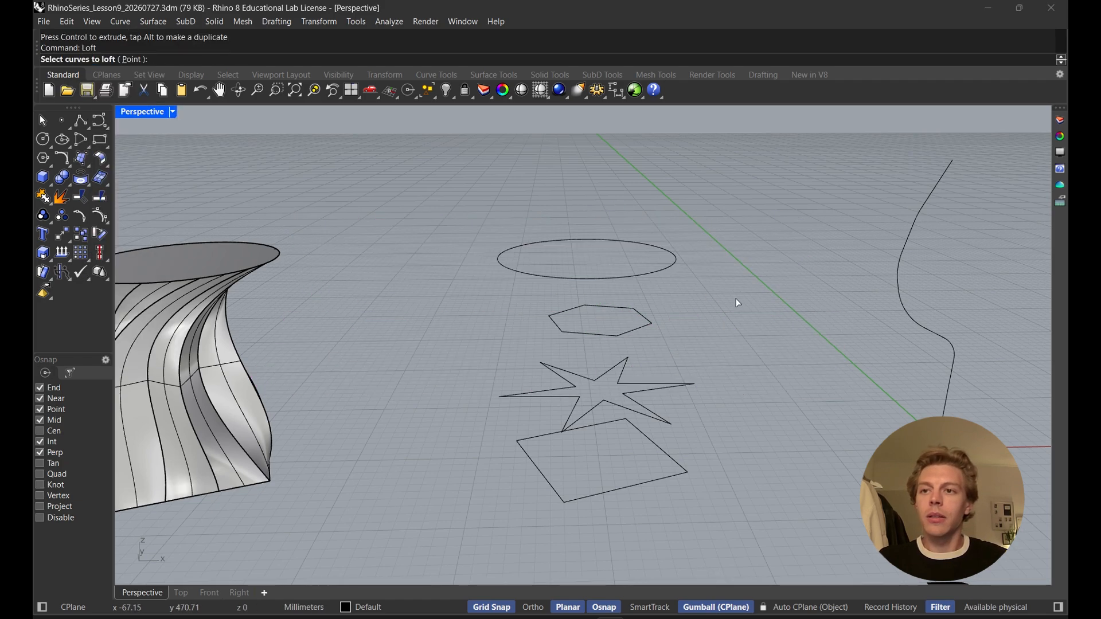
click(631, 277)
click(644, 323)
click(641, 383)
click(657, 446)
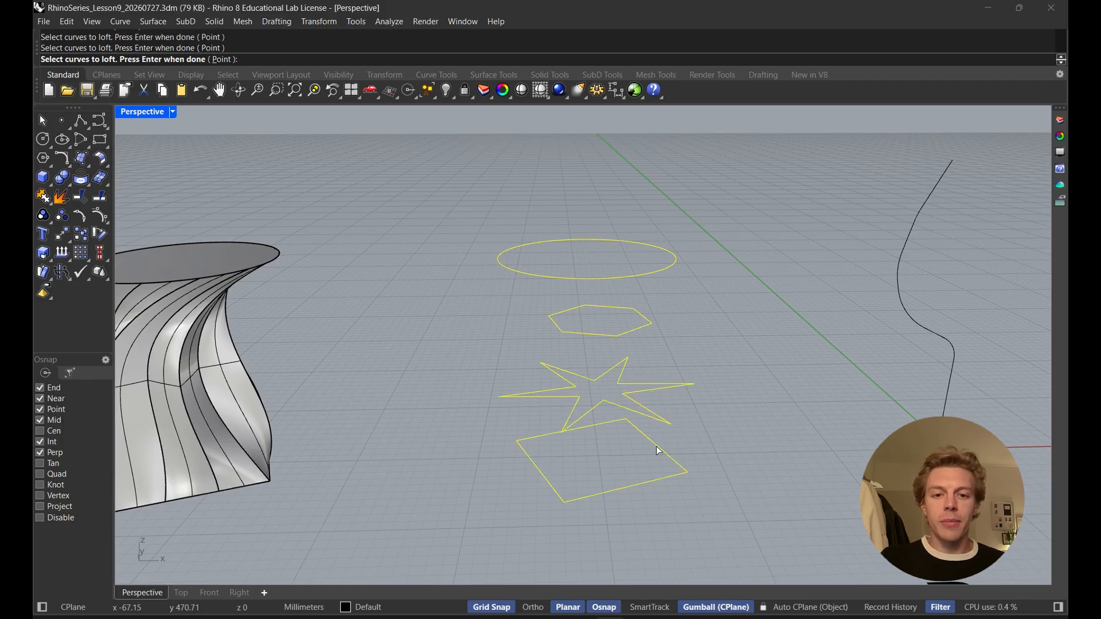
key(Return)
- Line up the seam points of the square, star, hexagon and circle along the near side and accept them
right_drag(609, 414, 602, 470)
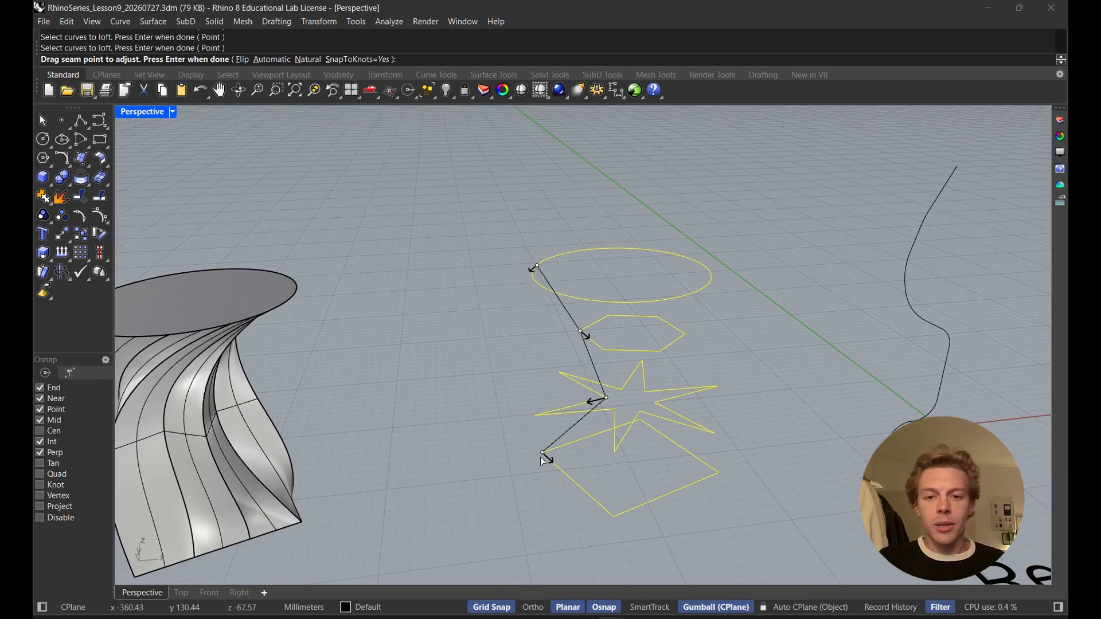
drag(543, 453, 613, 516)
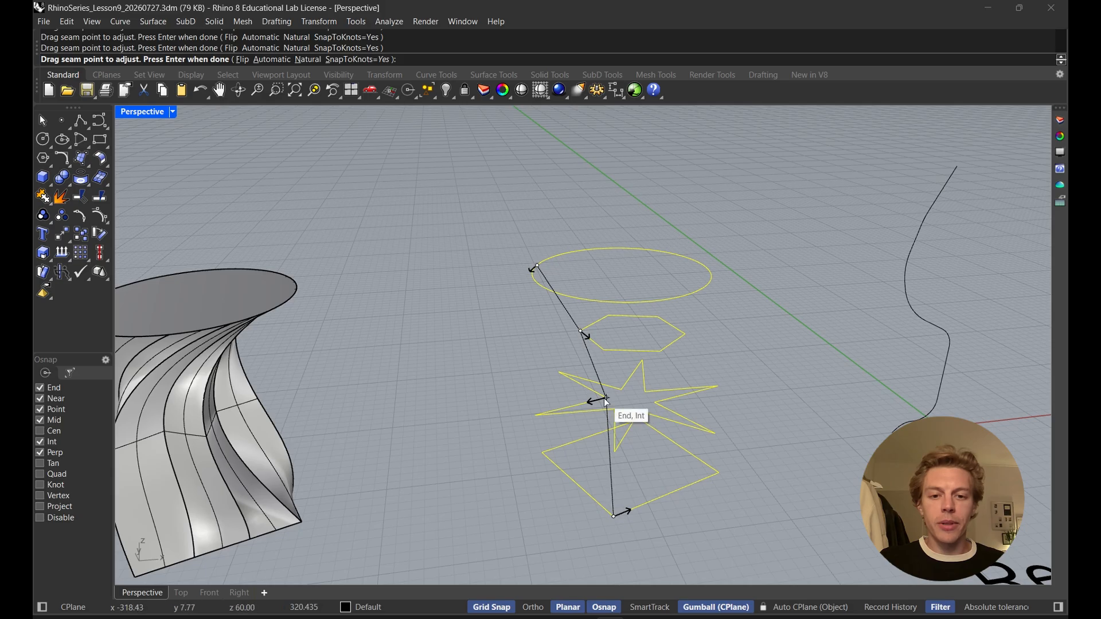
drag(606, 397, 614, 451)
drag(581, 331, 604, 350)
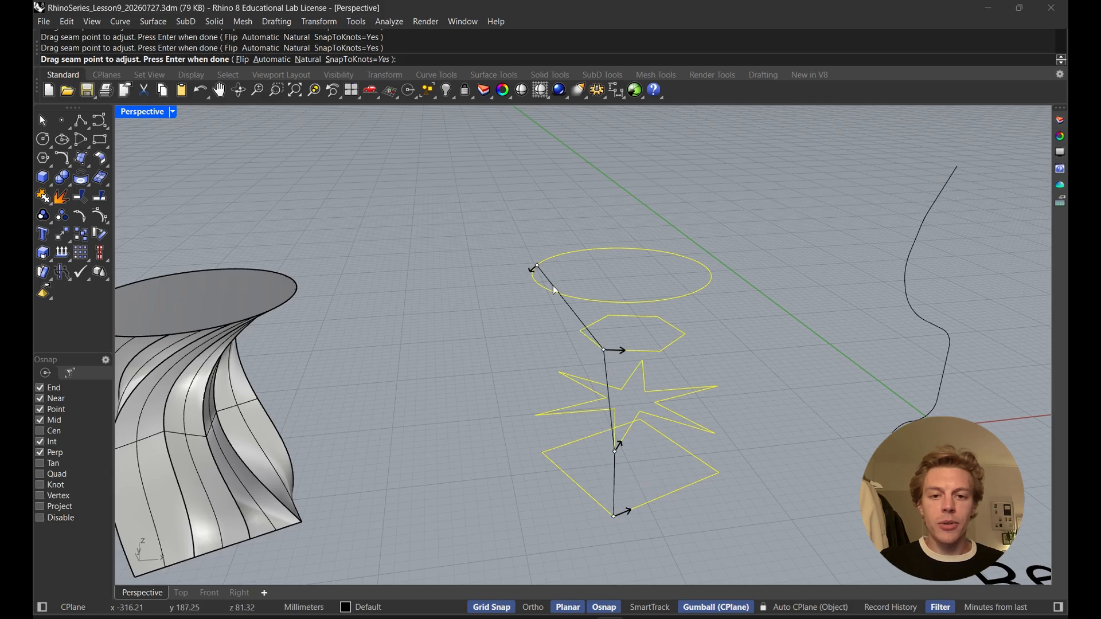
drag(536, 268, 624, 304)
right_drag(624, 304, 551, 348)
key(Return)
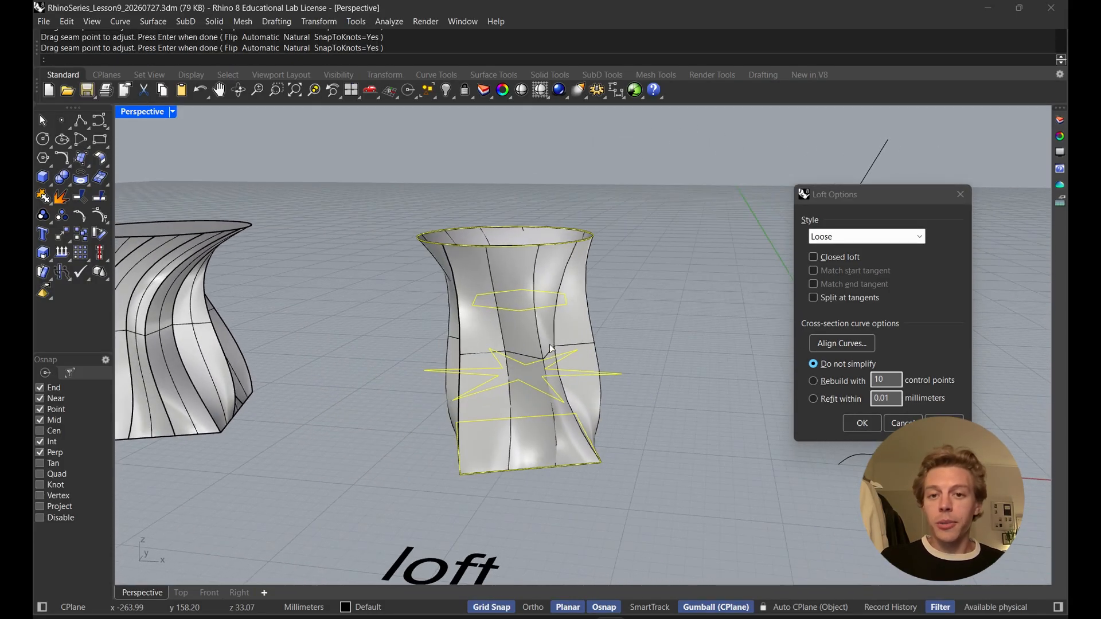
- Set the loft style to Normal and create the surface with aligned seams
click(823, 241)
click(829, 249)
right_drag(746, 321, 733, 357)
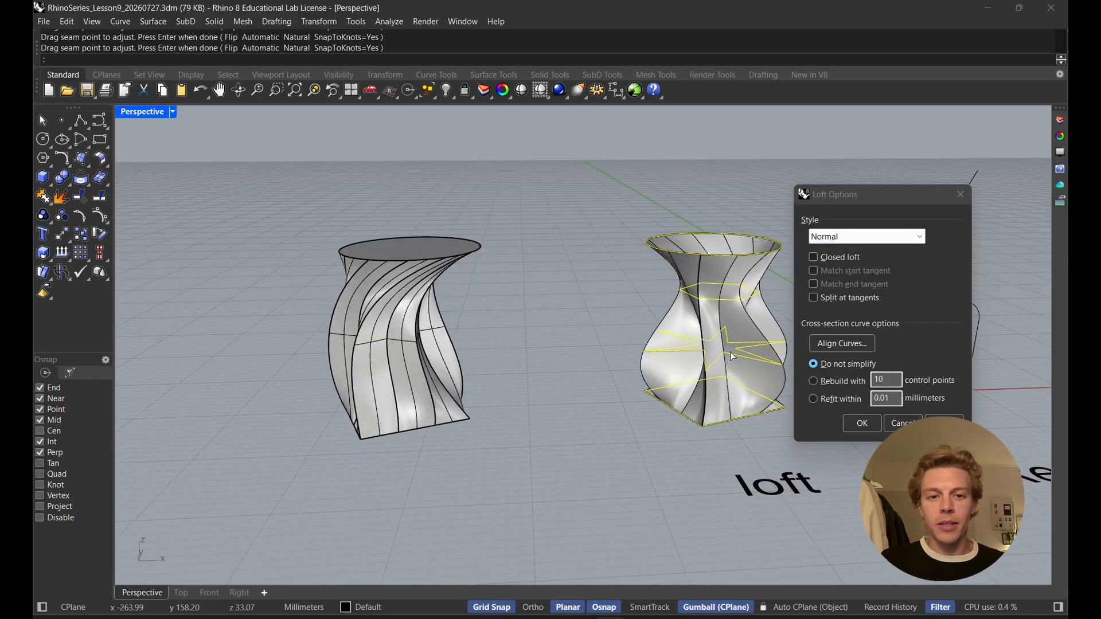
click(855, 426)
- Move the new vase-shaped loft off its curves in the negative X direction and cap its open ends
drag(768, 326, 612, 326)
text(cap)
key(Return)
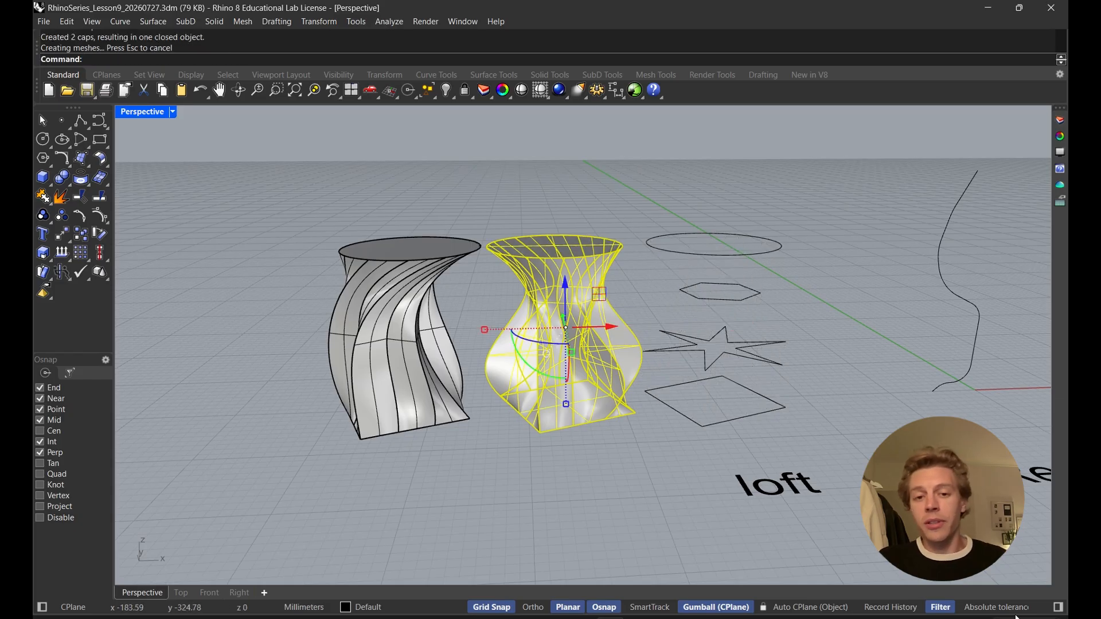
- Move the twisted loft and the vase-shaped loft farther from the source curves in the negative X direction
click(452, 336)
drag(459, 332, 387, 332)
click(573, 355)
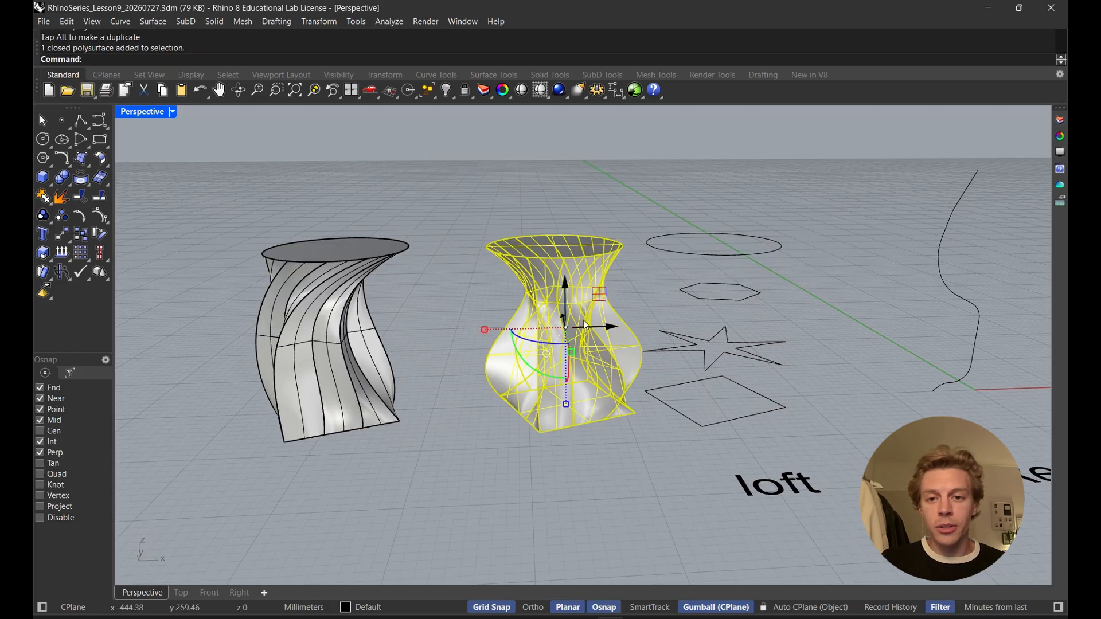
drag(615, 328, 575, 326)
key(Escape)
- Raise the star curve about 80 mm vertically so it sits between the hexagon and the circle
right_drag(574, 311, 654, 387)
click(655, 387)
drag(642, 349, 642, 267)
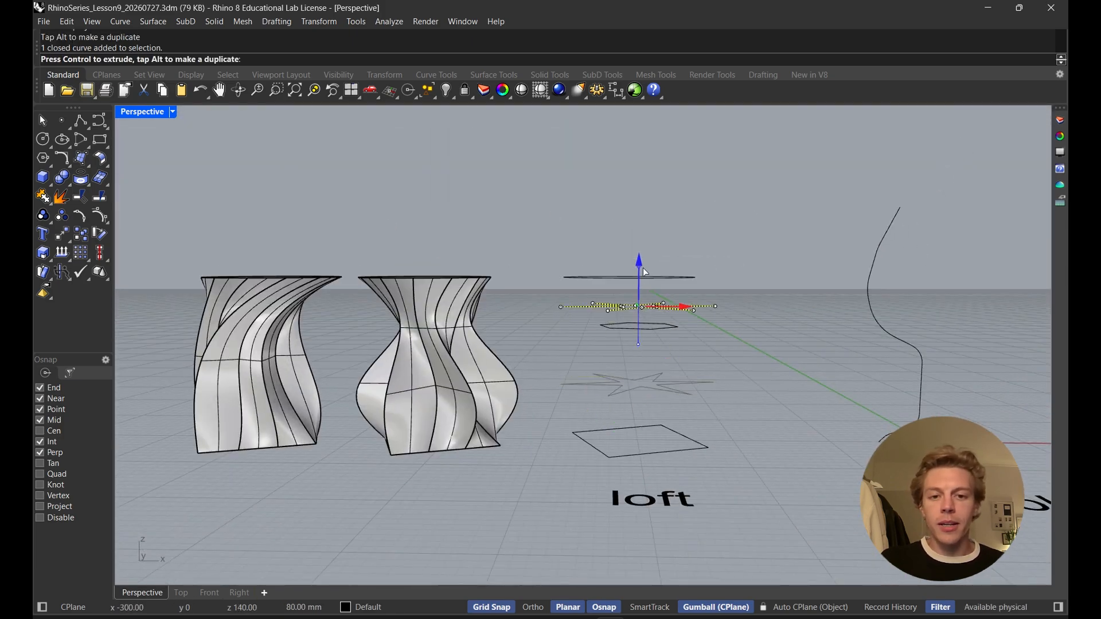
click(673, 328)
right_drag(668, 303, 662, 312)
click(718, 267)
right_drag(717, 267, 662, 309)
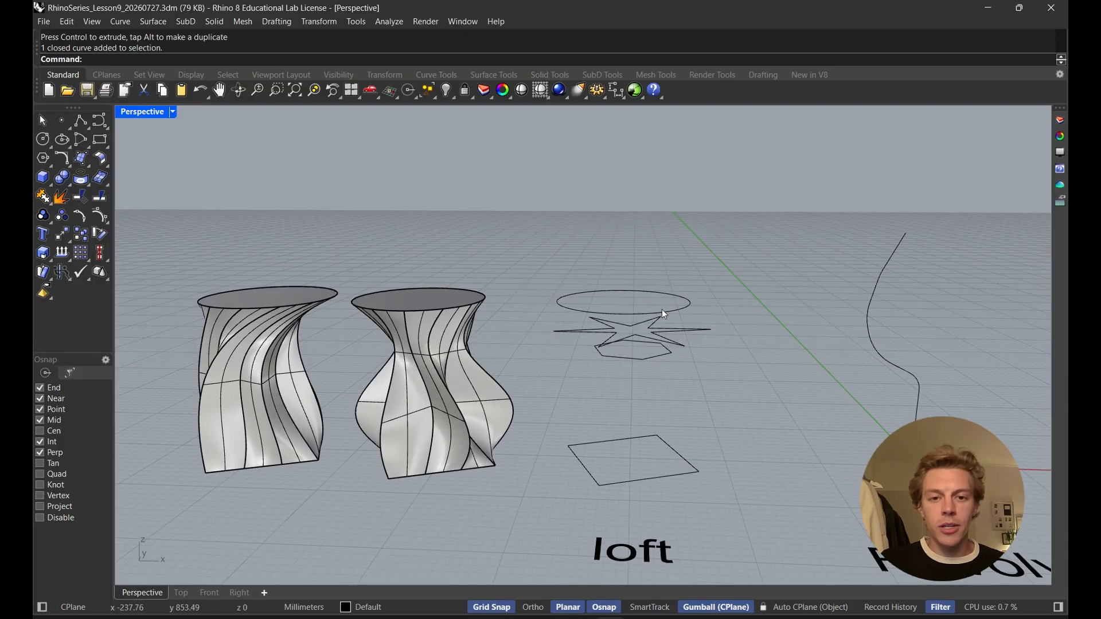
- Lower the circle to just above the square and raise the hexagon above the star
click(662, 310)
drag(630, 265, 635, 360)
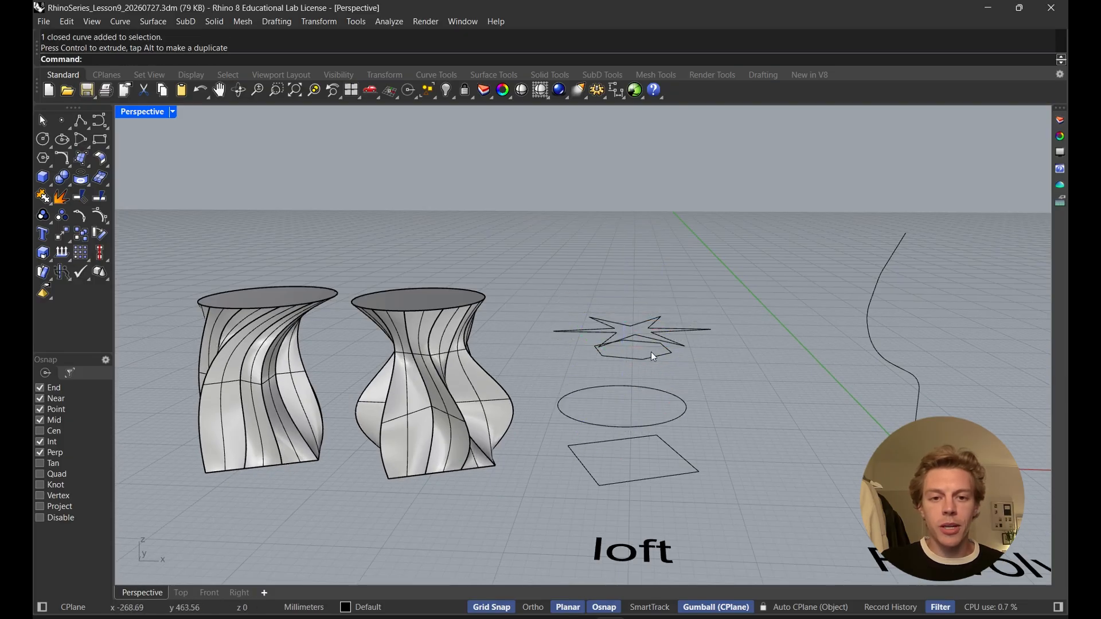
click(646, 354)
click(646, 357)
drag(636, 301, 635, 245)
click(651, 334)
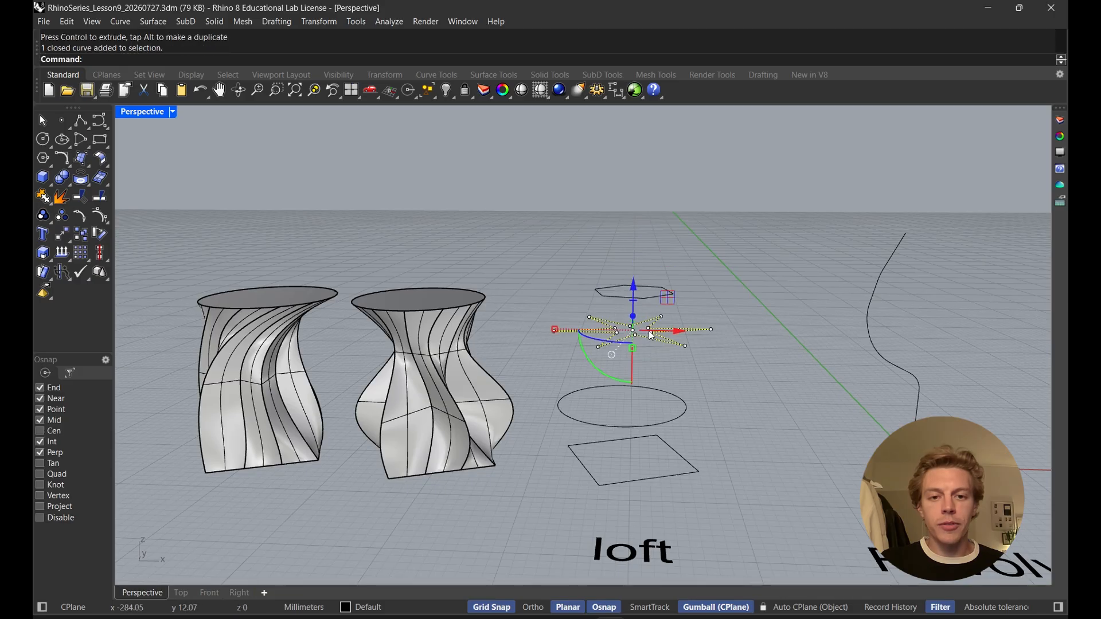
right_drag(699, 353, 711, 423)
click(731, 379)
right_drag(731, 376, 657, 326)
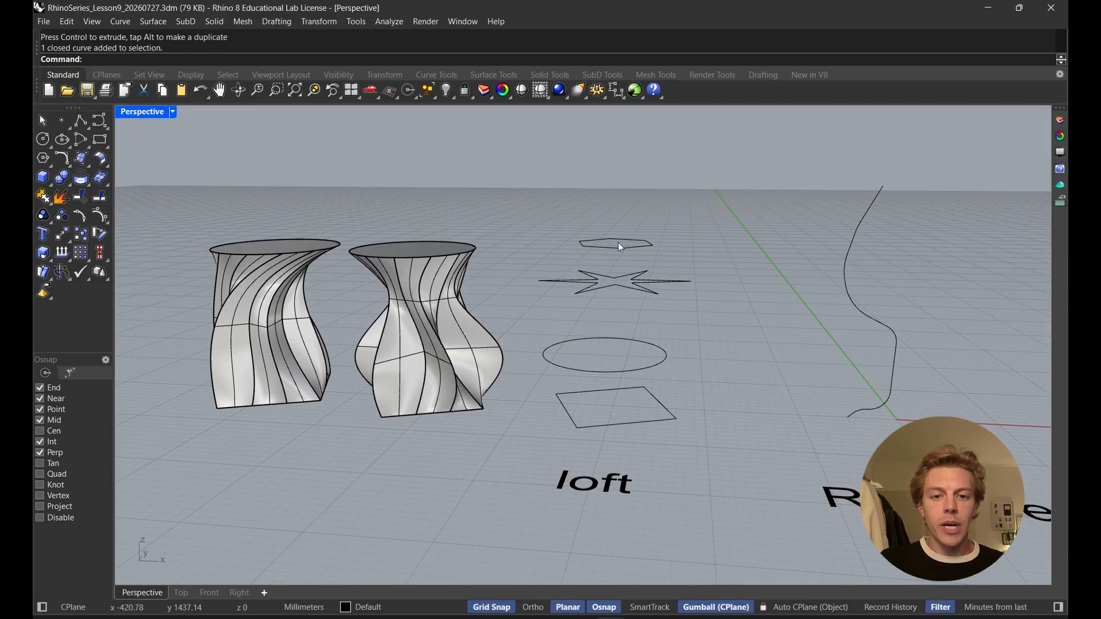
- Loft through the square, circle, star and hexagon in order from lowest to highest, keeping the default seams
right_drag(619, 246, 680, 318)
key(Return)
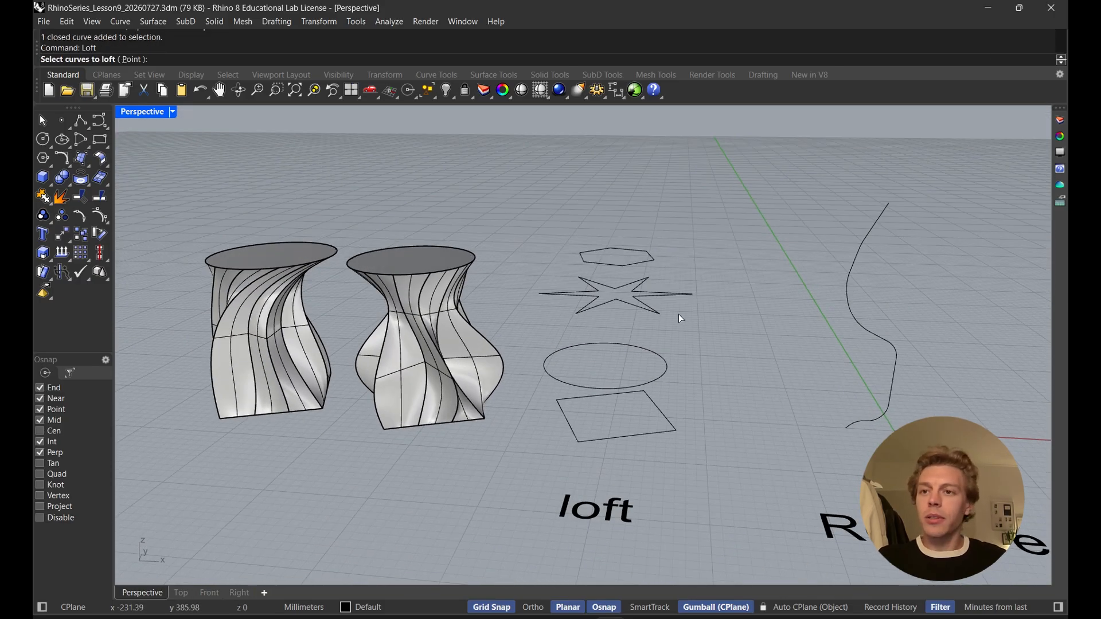
click(663, 411)
click(665, 371)
click(654, 294)
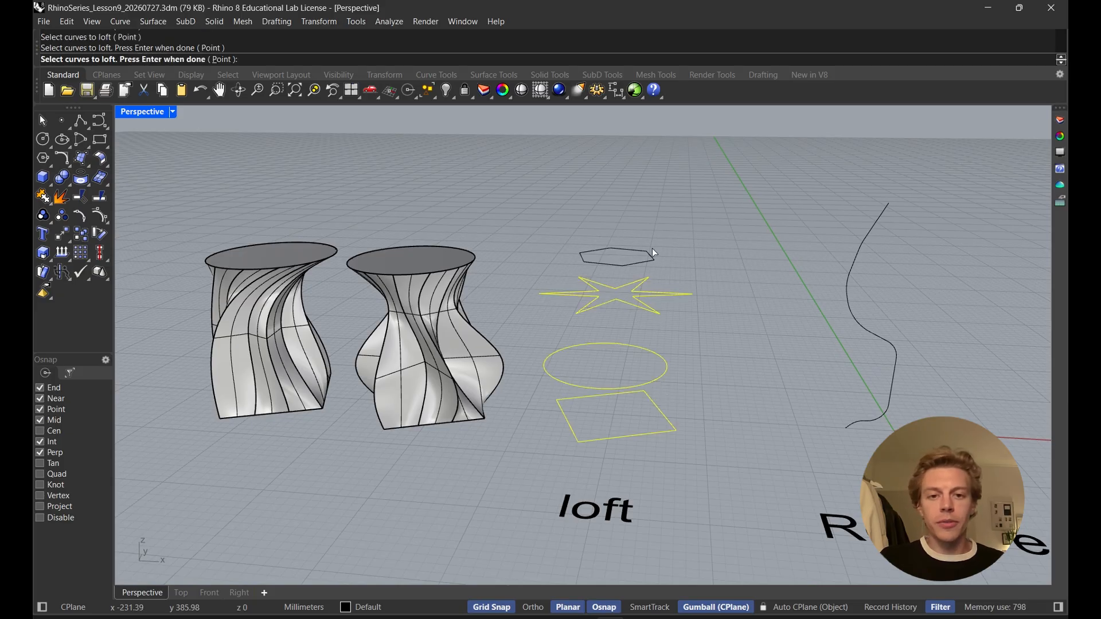
click(653, 256)
key(Return)
key(Return)
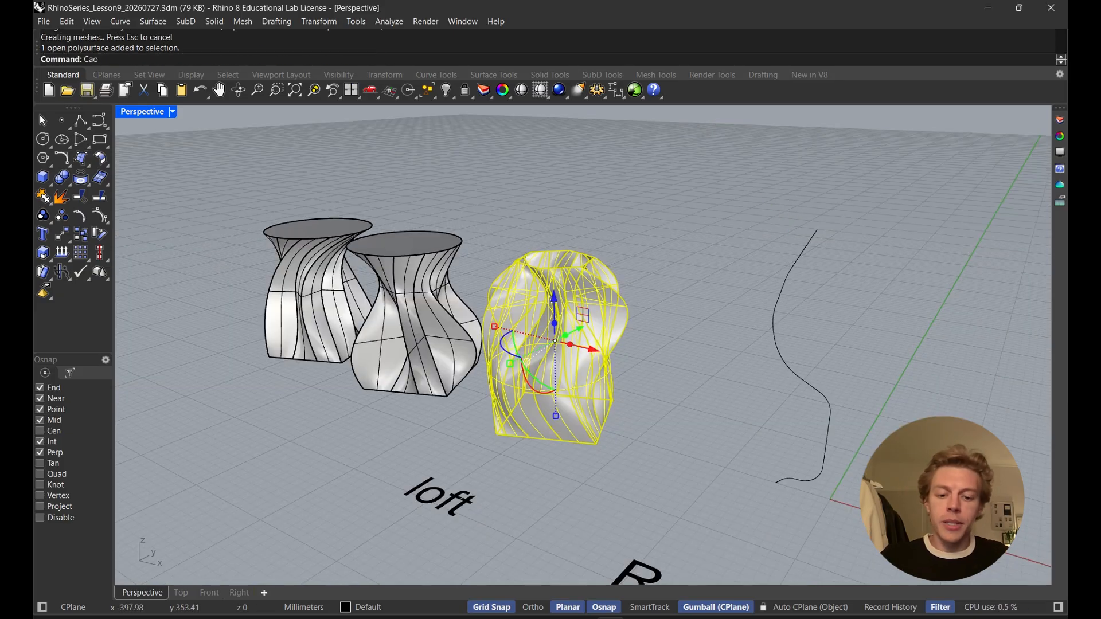
- Cap the new loft's open ends and move it in positive Y and negative X, behind the vase-shaped loft
key(Return)
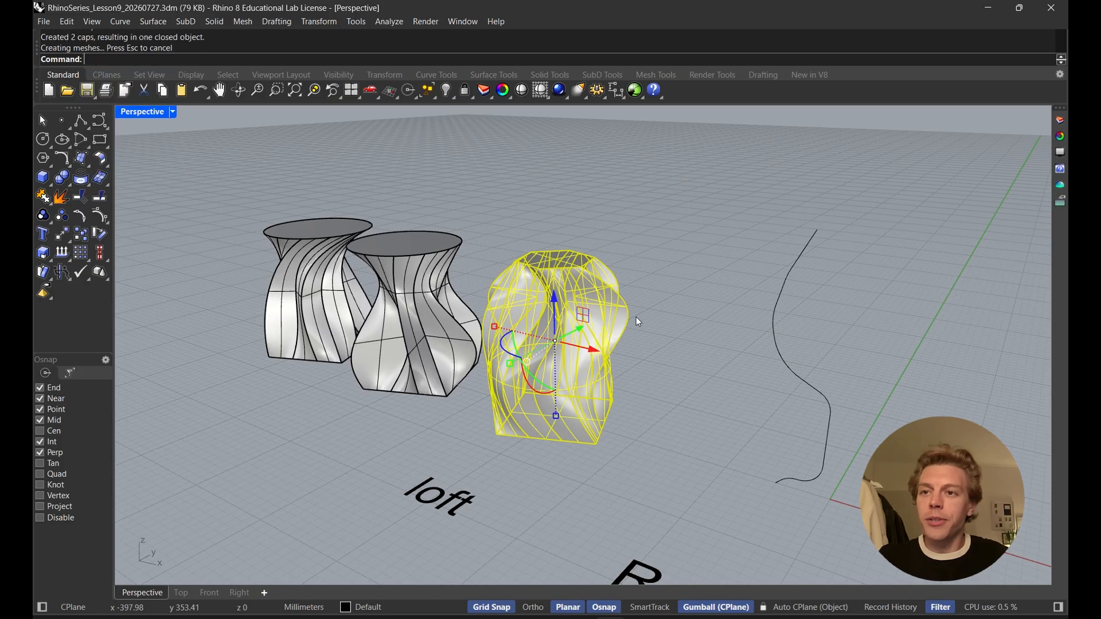
drag(596, 323, 675, 287)
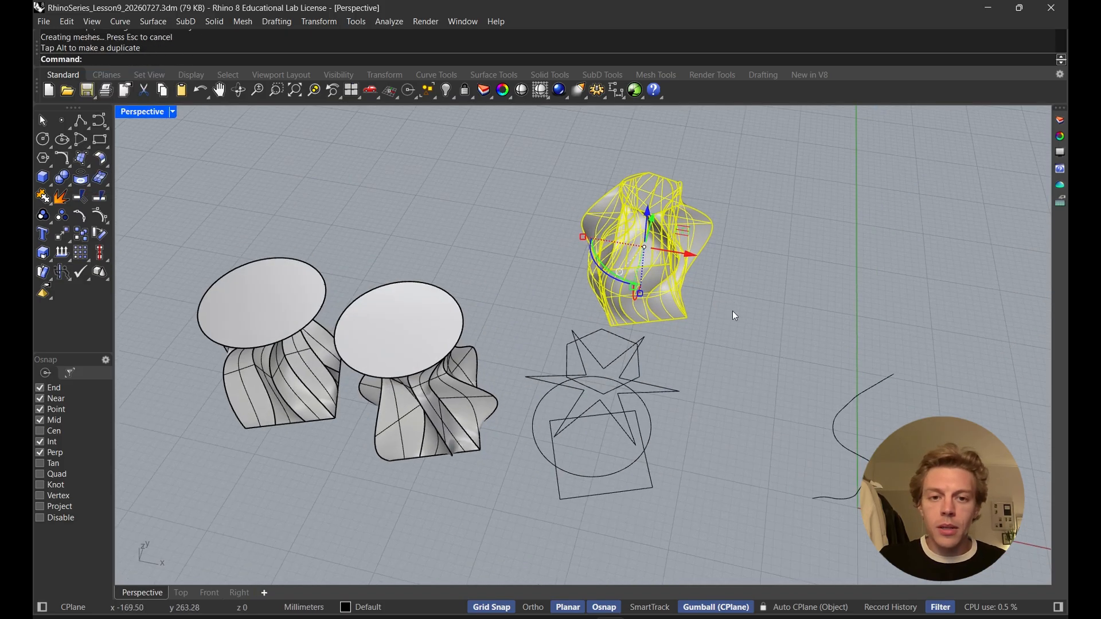
drag(731, 310, 579, 293)
- Raise the star curve far above the other loft cross-sections
right_drag(579, 293, 646, 327)
click(646, 329)
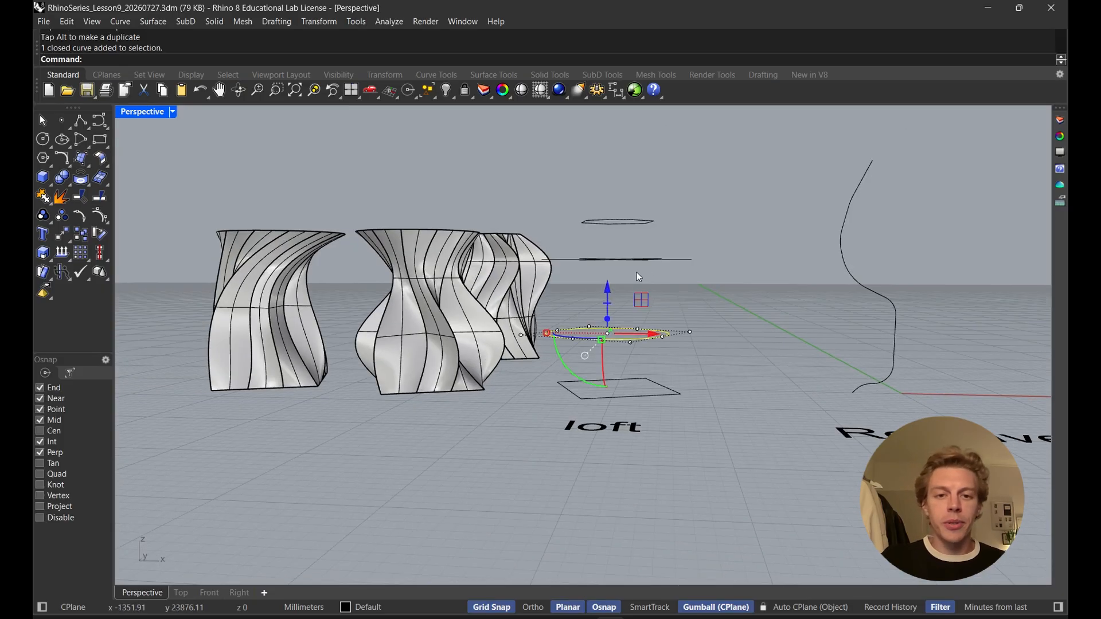
click(627, 259)
drag(616, 221, 617, 150)
shift+right_drag(635, 149, 629, 271)
scroll(628, 271, down, 2)
drag(613, 255, 610, 141)
- Lower the hexagon curve to just above the circle
click(621, 333)
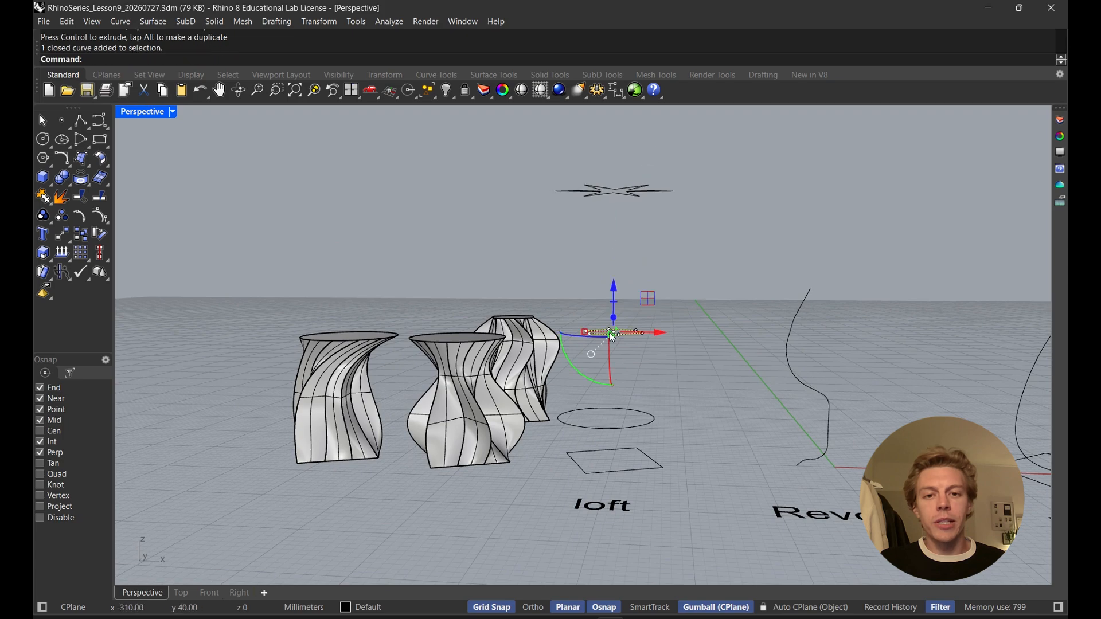
drag(614, 285, 618, 356)
click(679, 366)
right_drag(692, 392, 683, 377)
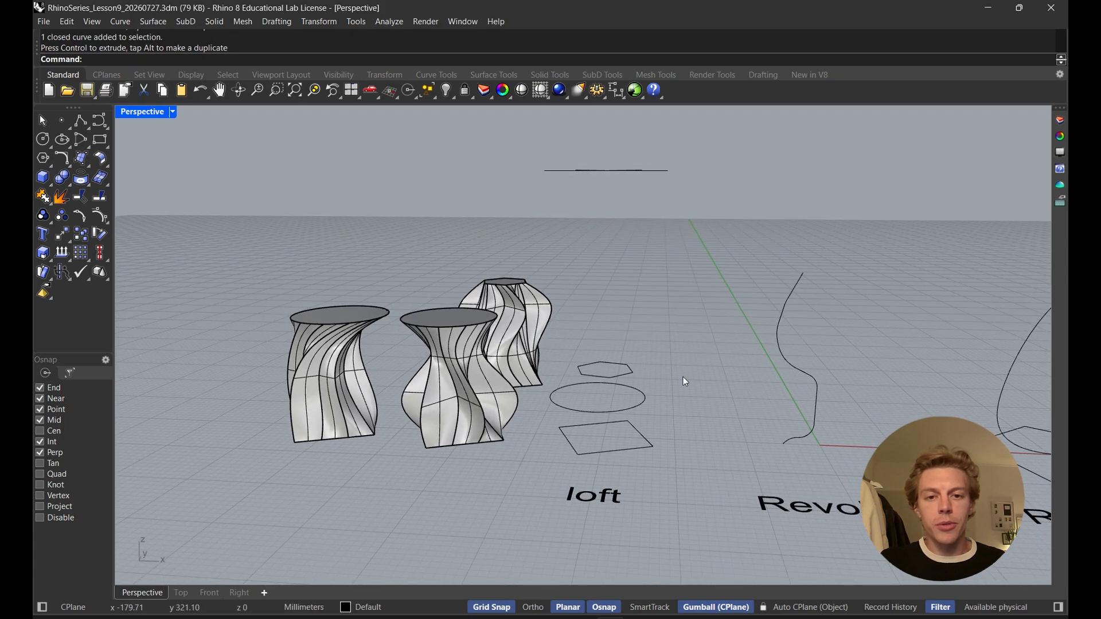
- Try a loft through the square, hexagon, circle and star, choosing the hexagon before the circle out of height order
text(Loft)
key(Return)
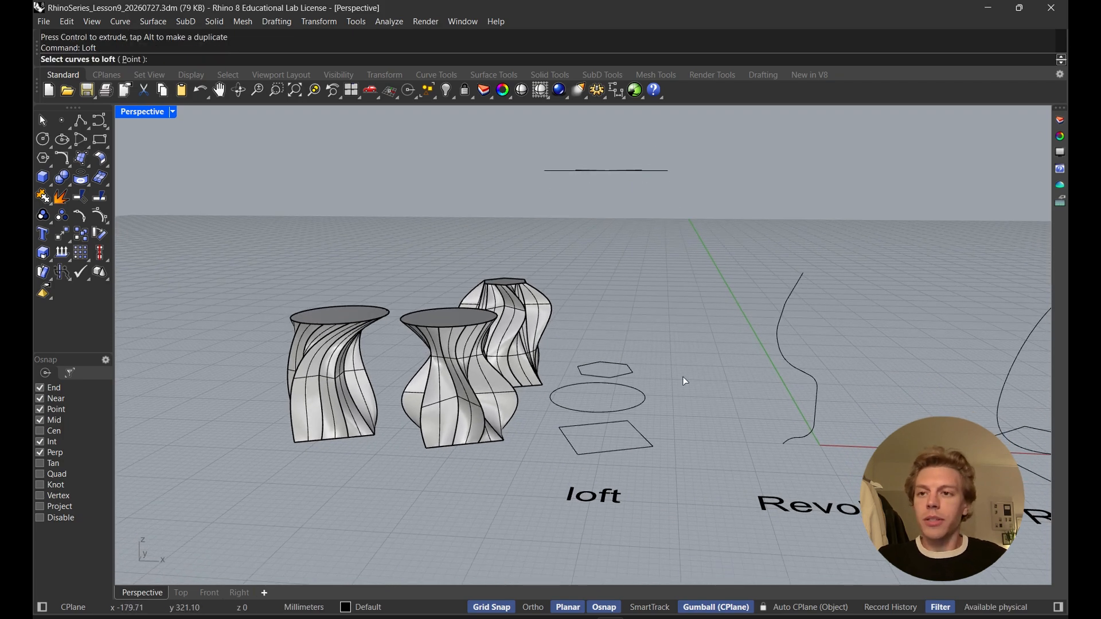
click(638, 428)
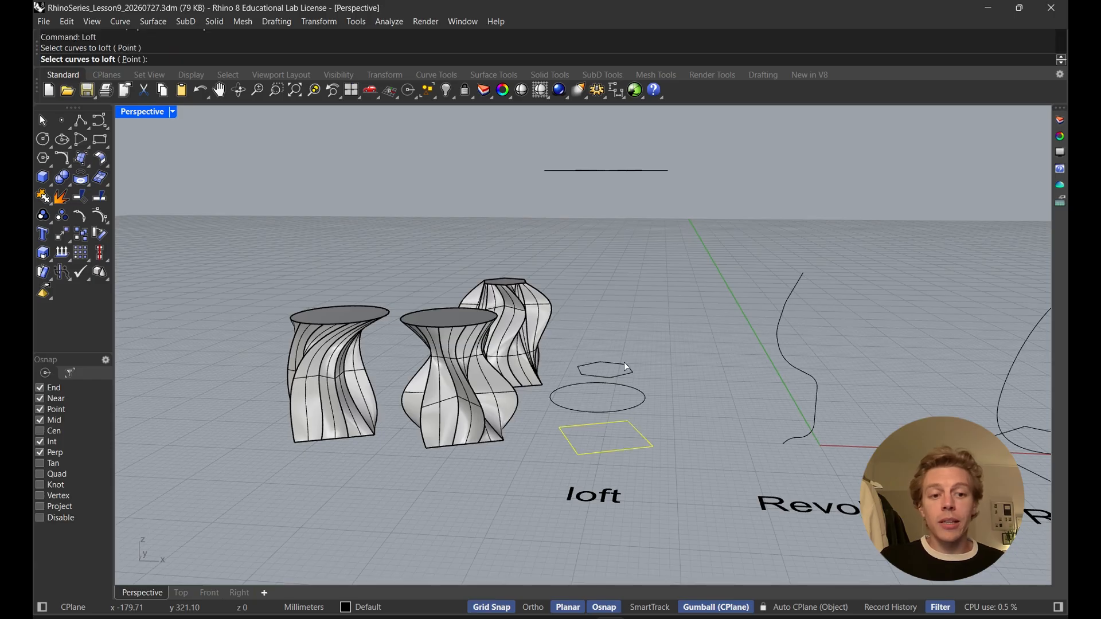
click(625, 365)
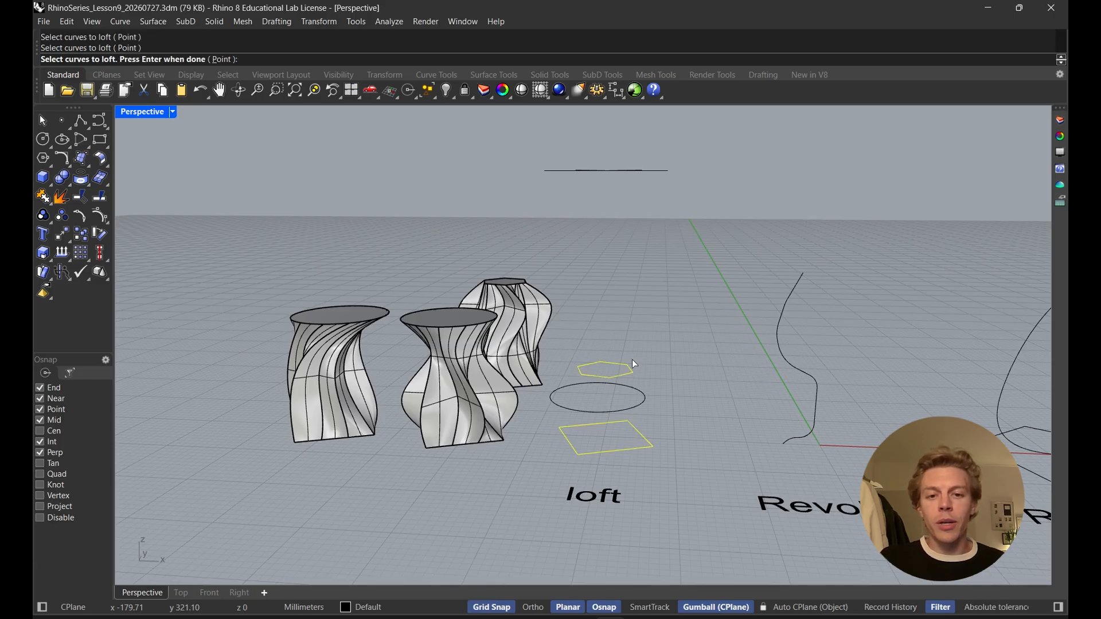
click(645, 399)
right_drag(645, 401, 580, 258)
click(643, 147)
key(Return)
right_drag(609, 394, 569, 401)
key(Return)
right_drag(626, 365, 639, 343)
key(Return)
- Delete the loft made from the out-of-order cross-sections
key(Delete)
click(613, 327)
key(Delete)
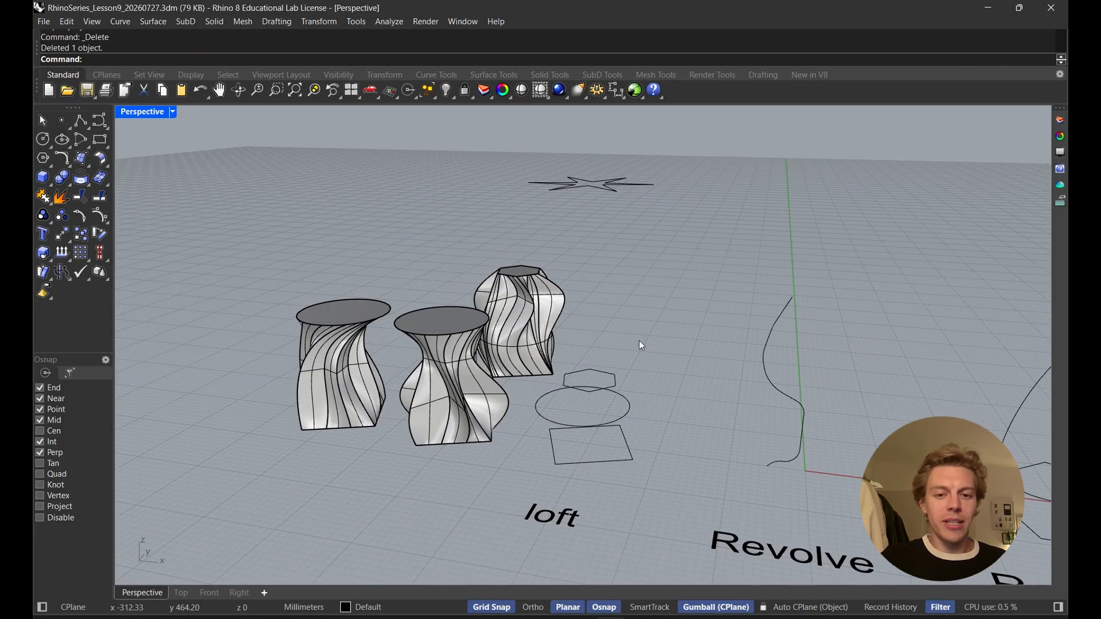
- Start a Loft and choose the star, hexagon, circle and square as cross-sections, in order from highest to lowest
text(loft)
key(Return)
click(610, 187)
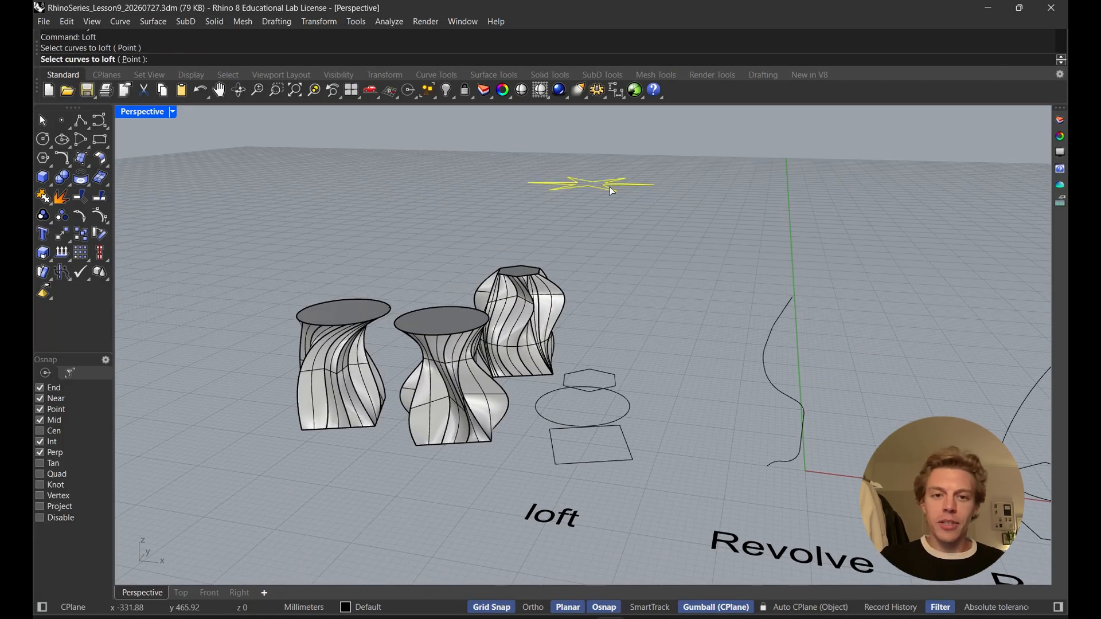
click(611, 373)
click(628, 408)
click(624, 438)
key(Return)
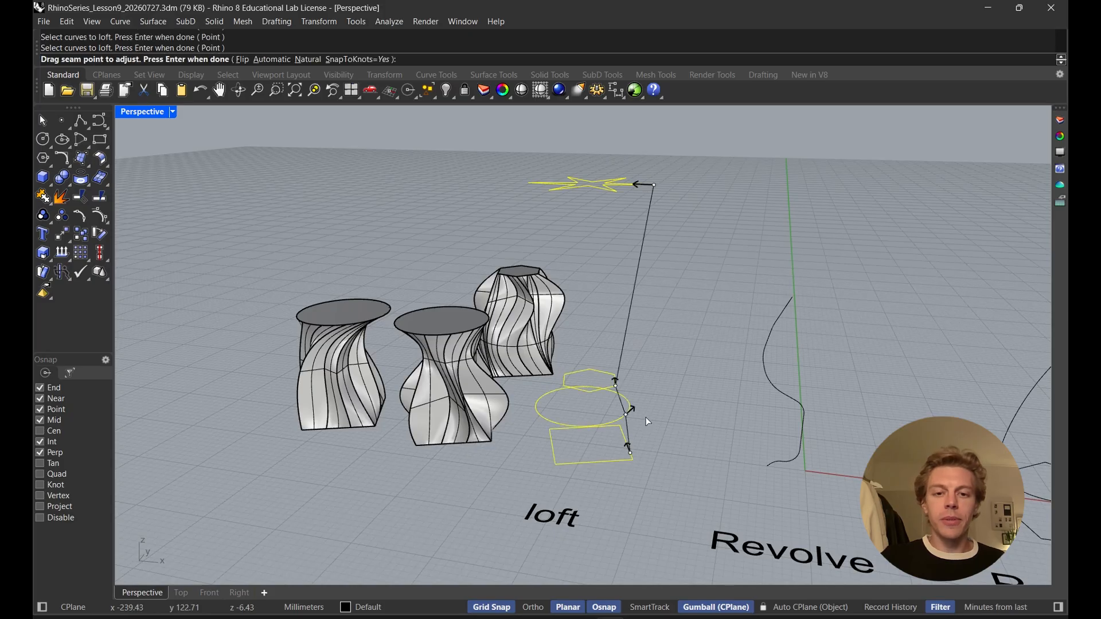
- Accept the default seams, create the loft in Normal style without simplifying, and cap its open ends
right_drag(657, 409, 591, 420)
key(Return)
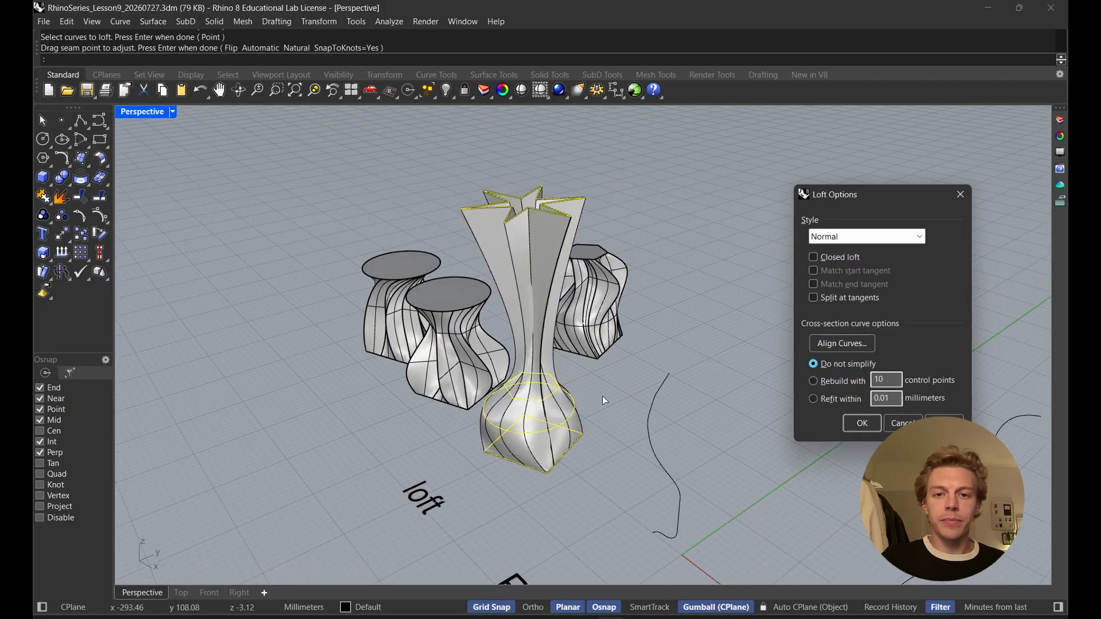
click(861, 423)
key(Return)
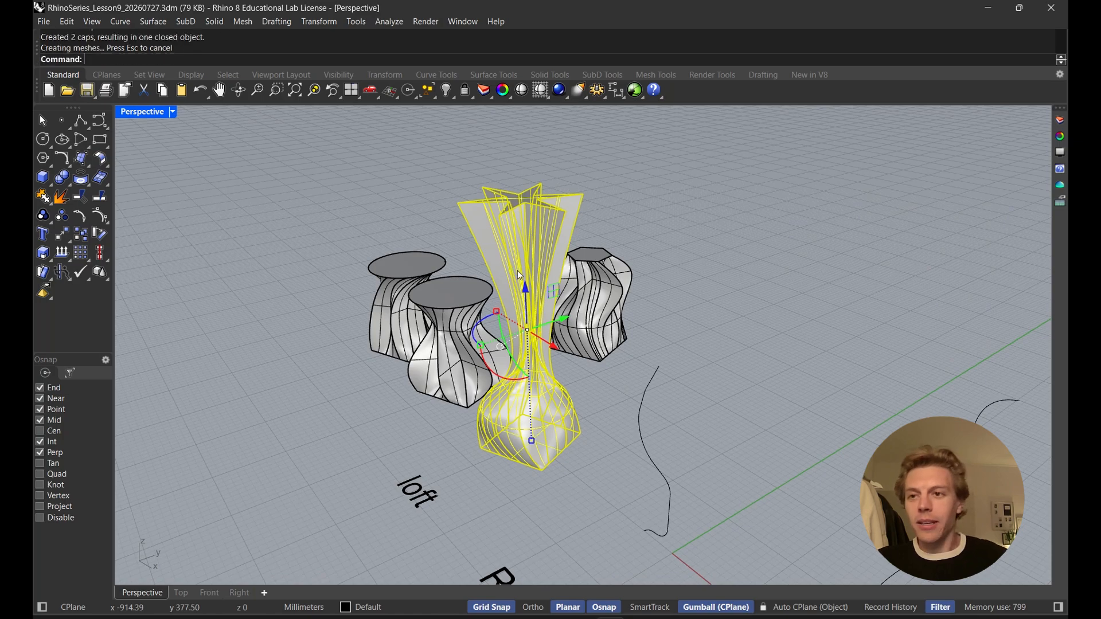
- Move the tall star-topped loft off its curves to behind the first twisted loft
click(683, 264)
right_drag(683, 264, 727, 185)
click(620, 192)
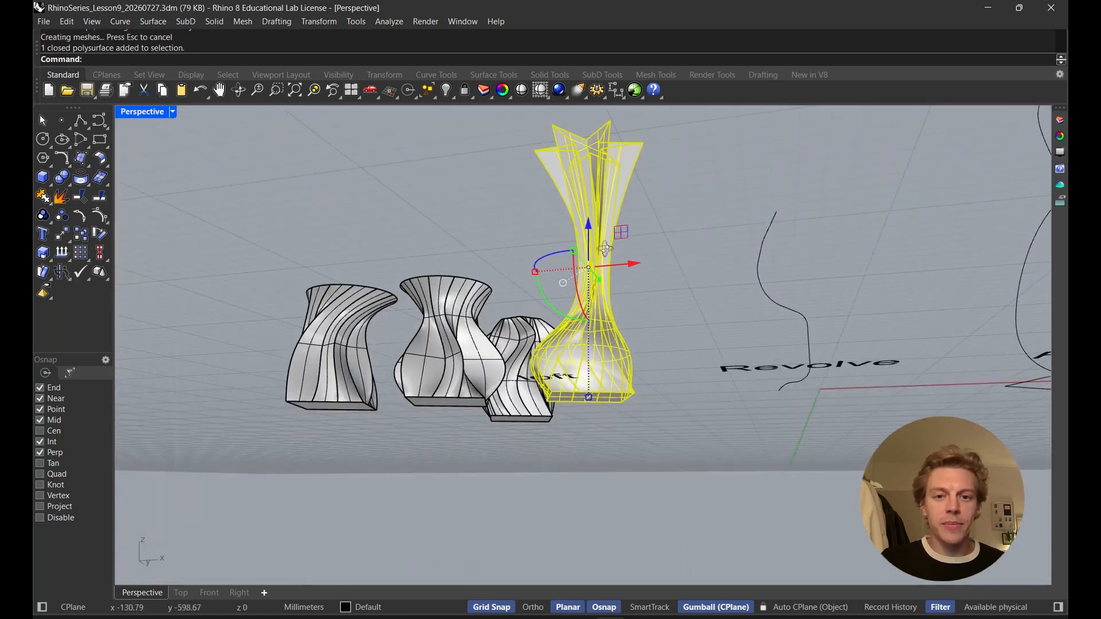
right_drag(625, 197, 648, 338)
drag(662, 356, 370, 226)
right_drag(436, 263, 577, 390)
click(576, 284)
text(cap)
key(Return)
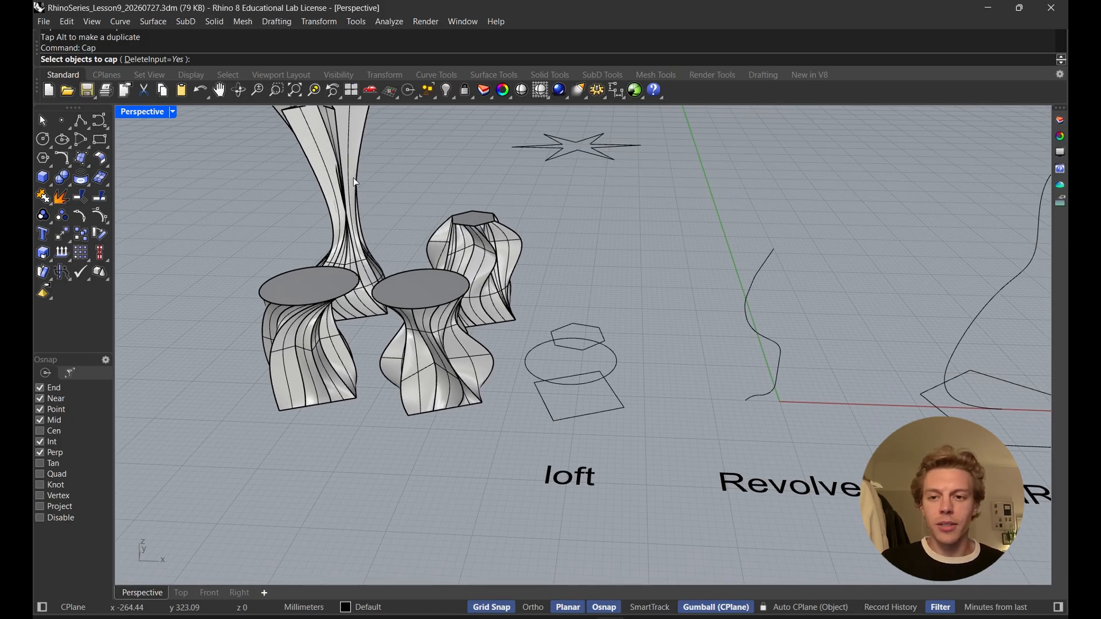
right_drag(524, 295, 568, 285)
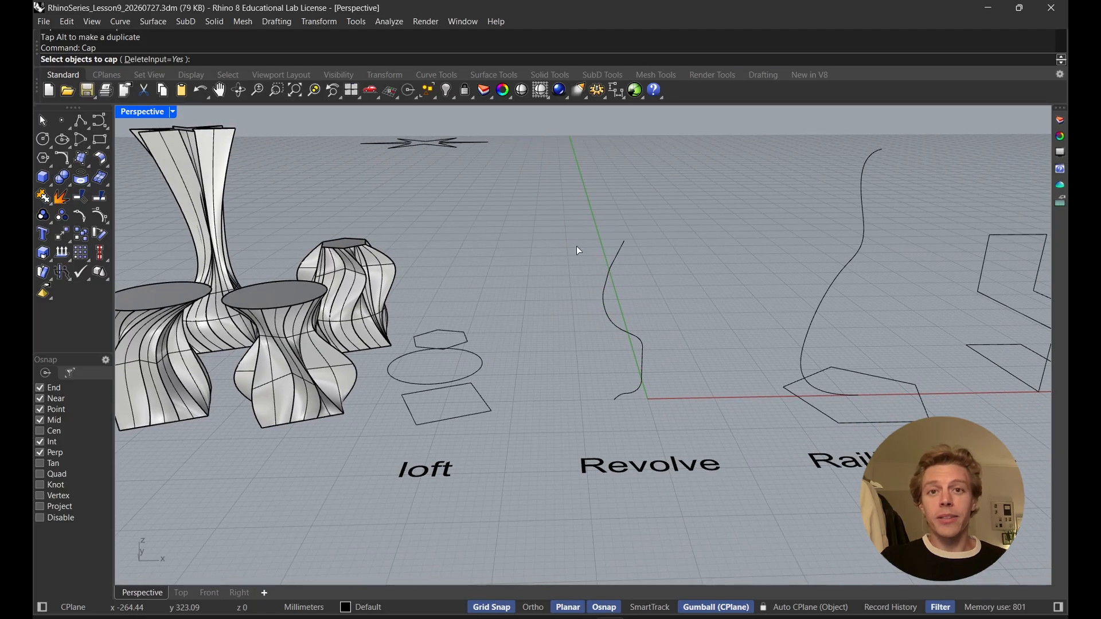
shift+right_drag(711, 300, 569, 279)
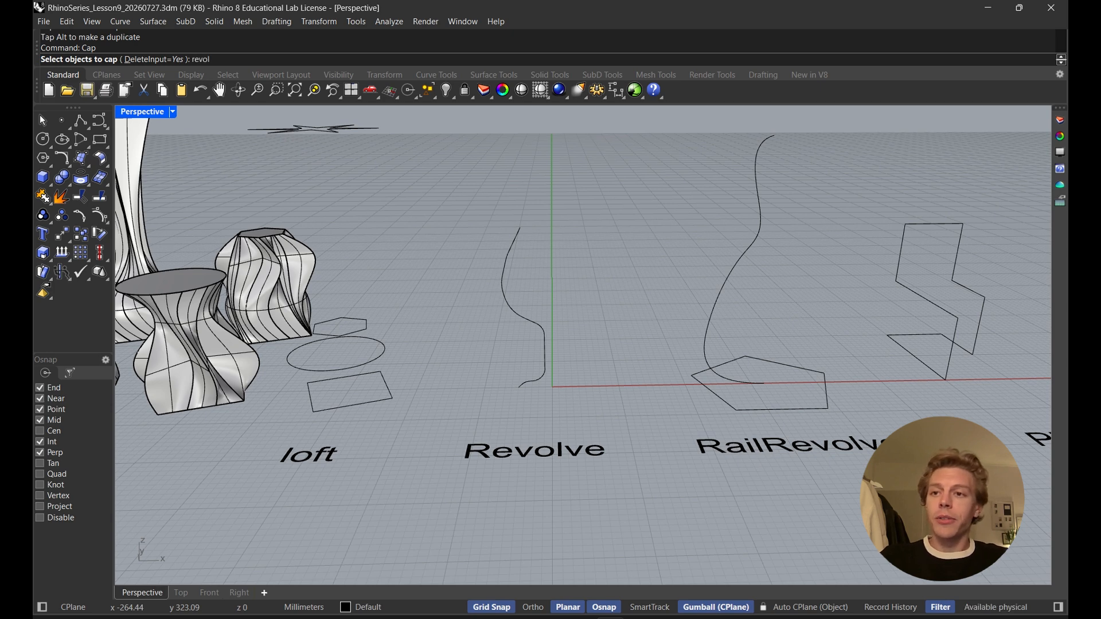
key(Escape)
- Start a Revolve of the profile curve above the Revolve label and place its axis start at the origin
key(Return)
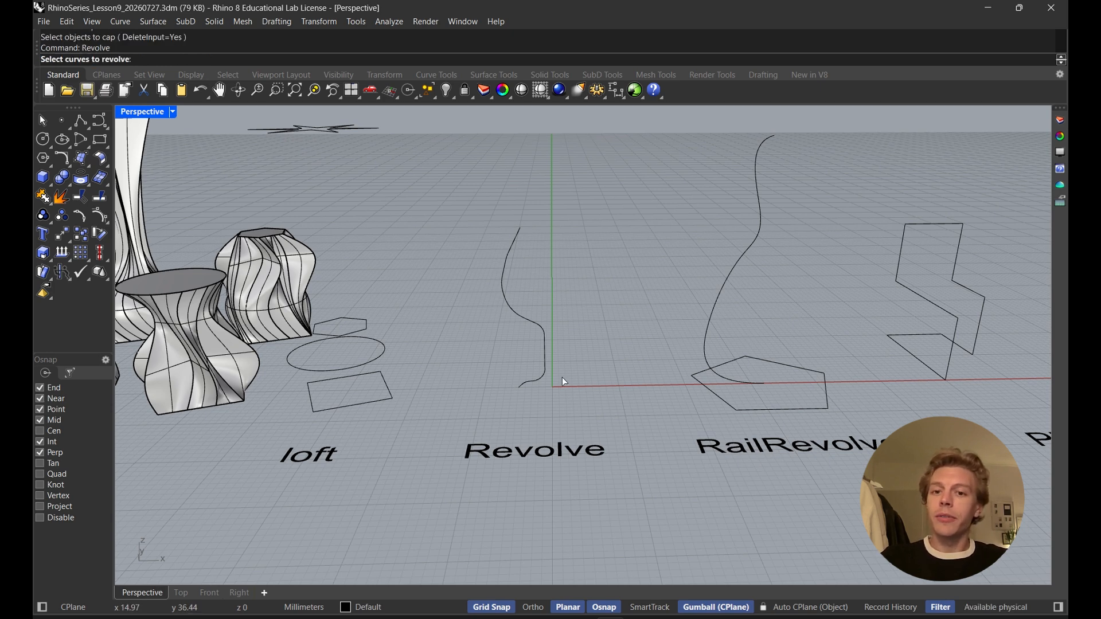
click(539, 327)
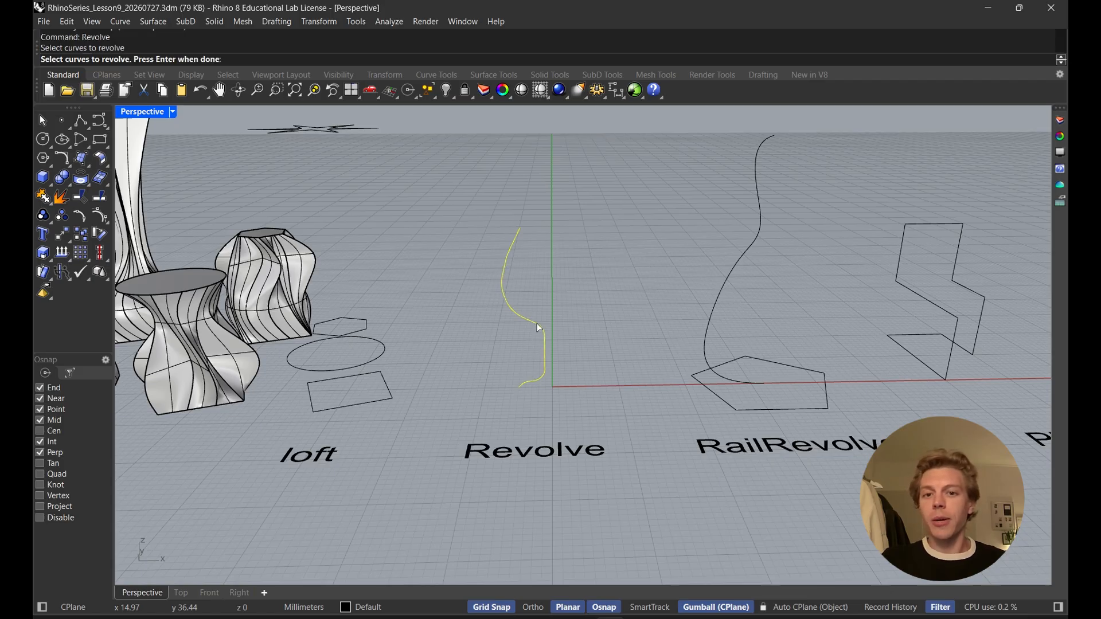
key(Return)
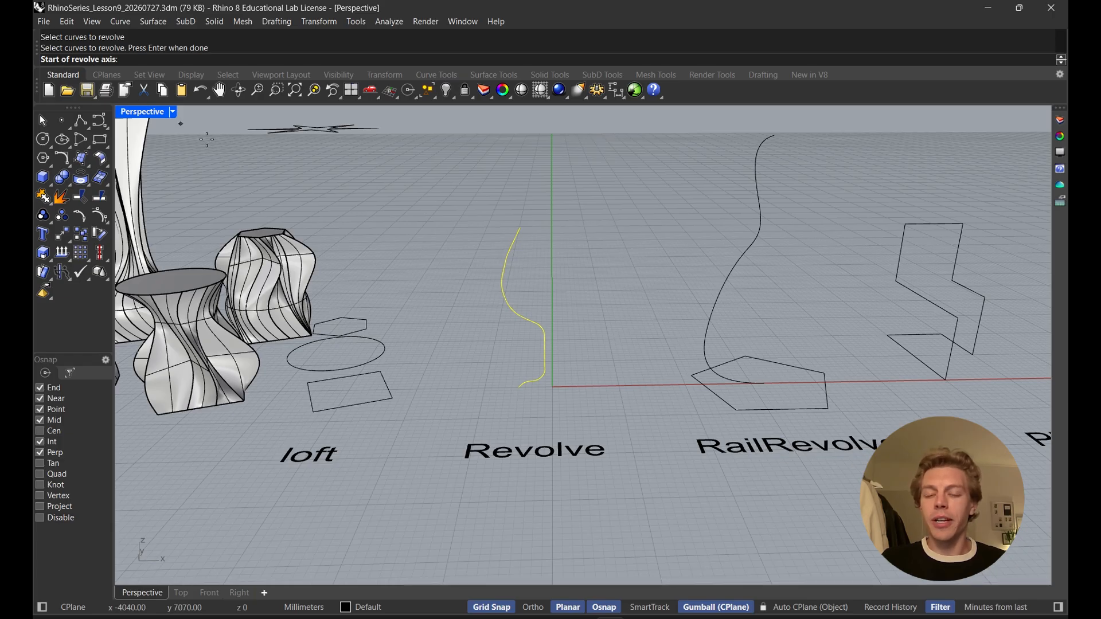
scroll(550, 385, up, 5)
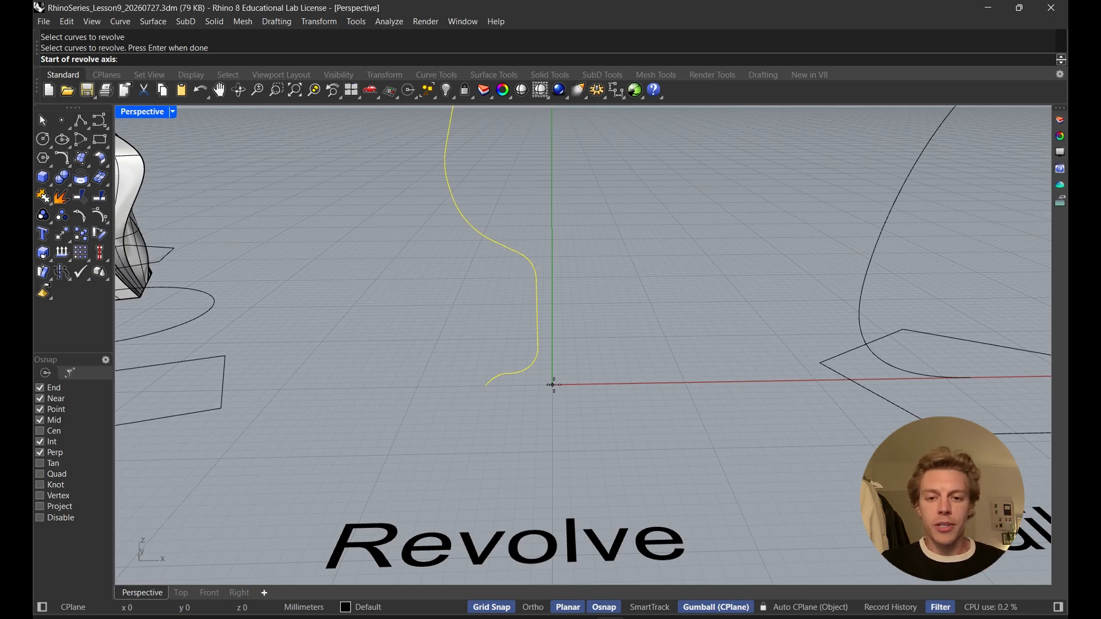
click(553, 384)
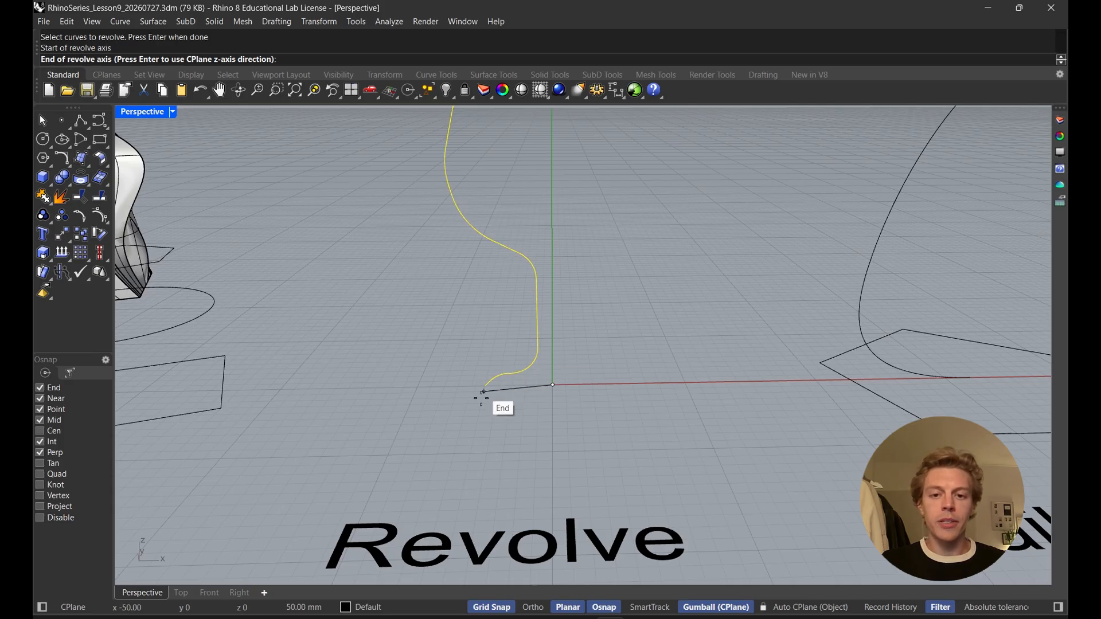
key(Escape)
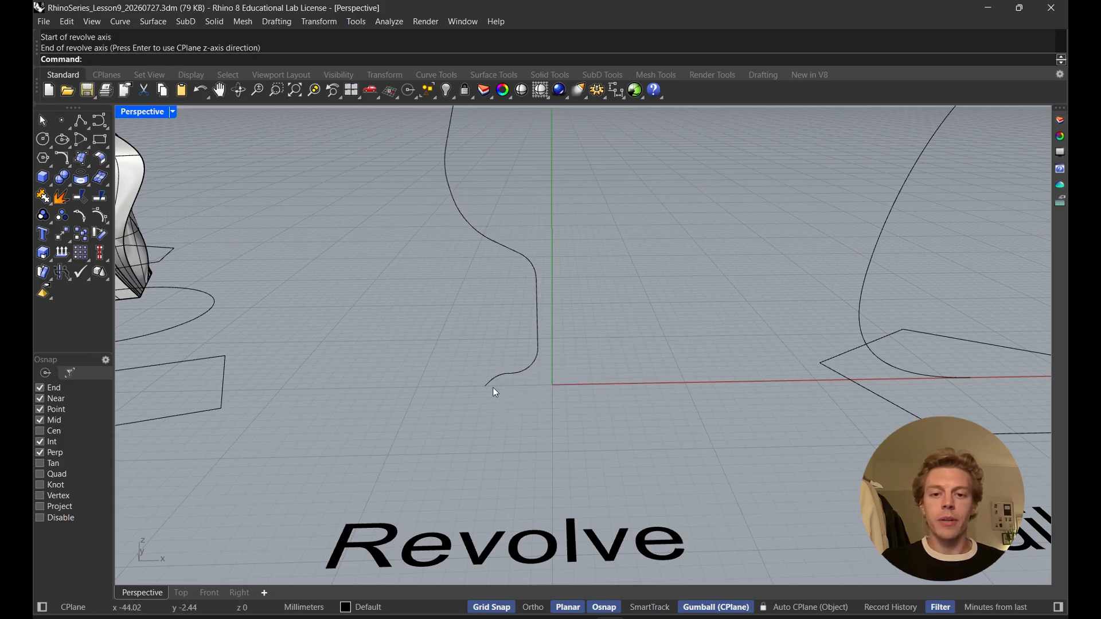
- Try revolving the same profile with the axis starting farther along the positive X axis
key(Return)
click(537, 344)
key(Return)
click(651, 383)
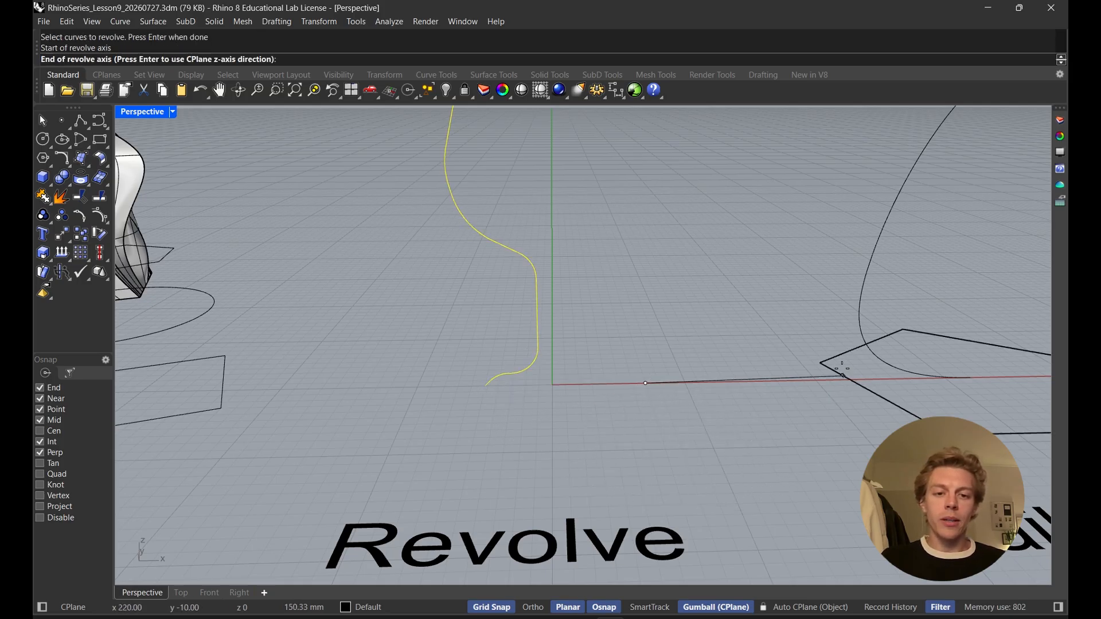
key(Escape)
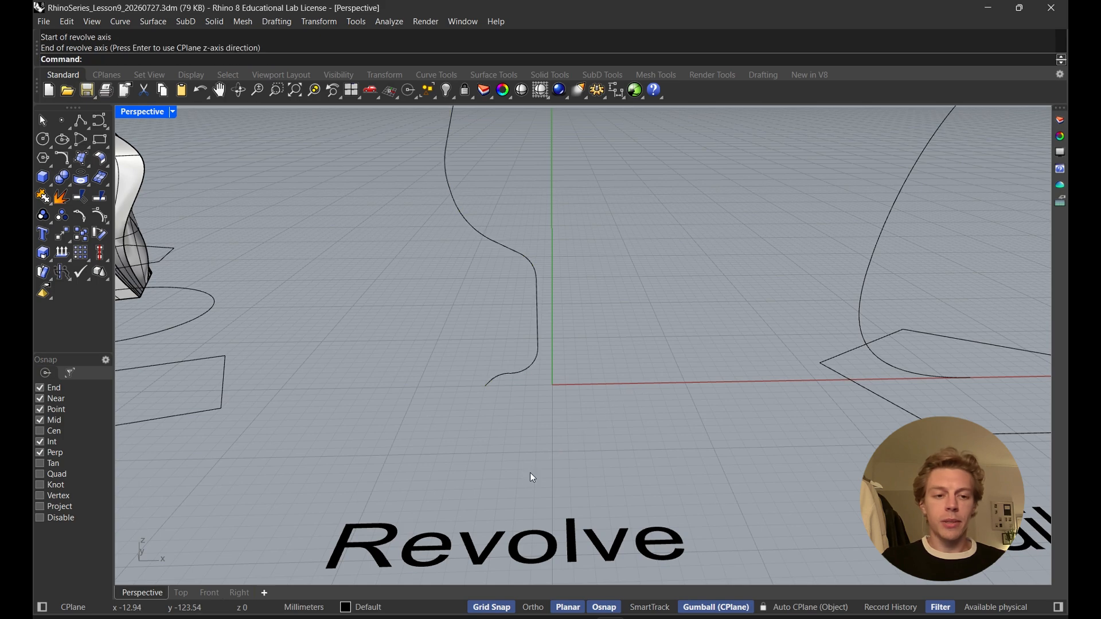
- Restart Revolve on the profile curve above the Revolve label and set the axis start back at the origin
scroll(550, 470, down, 3)
key(Return)
click(503, 320)
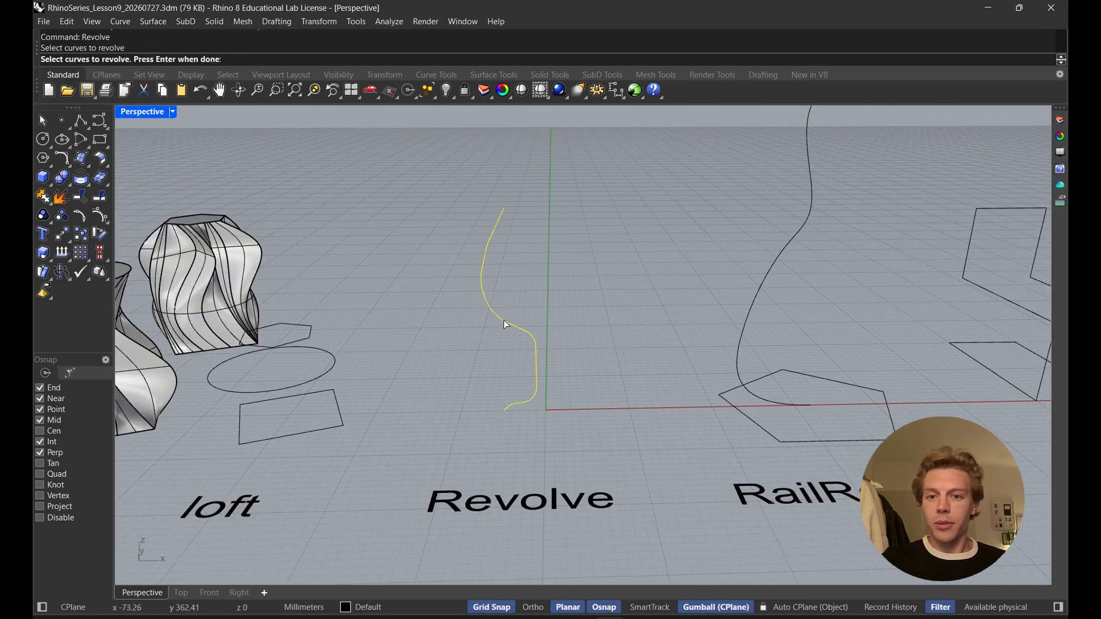
key(Return)
scroll(544, 409, up, 3)
click(549, 404)
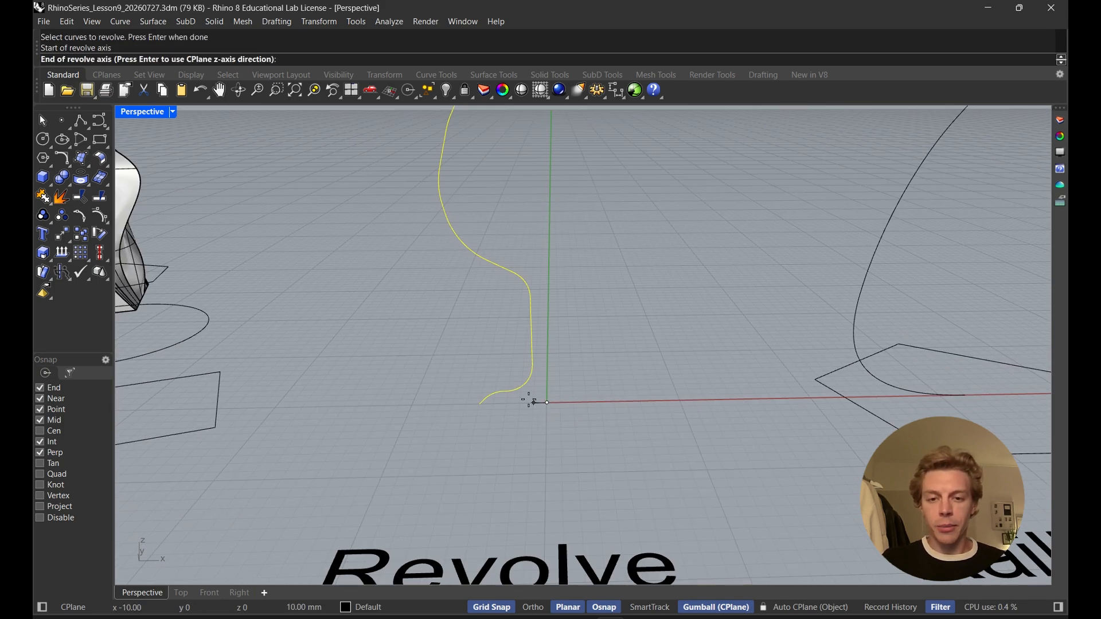
scroll(528, 399, down, 3)
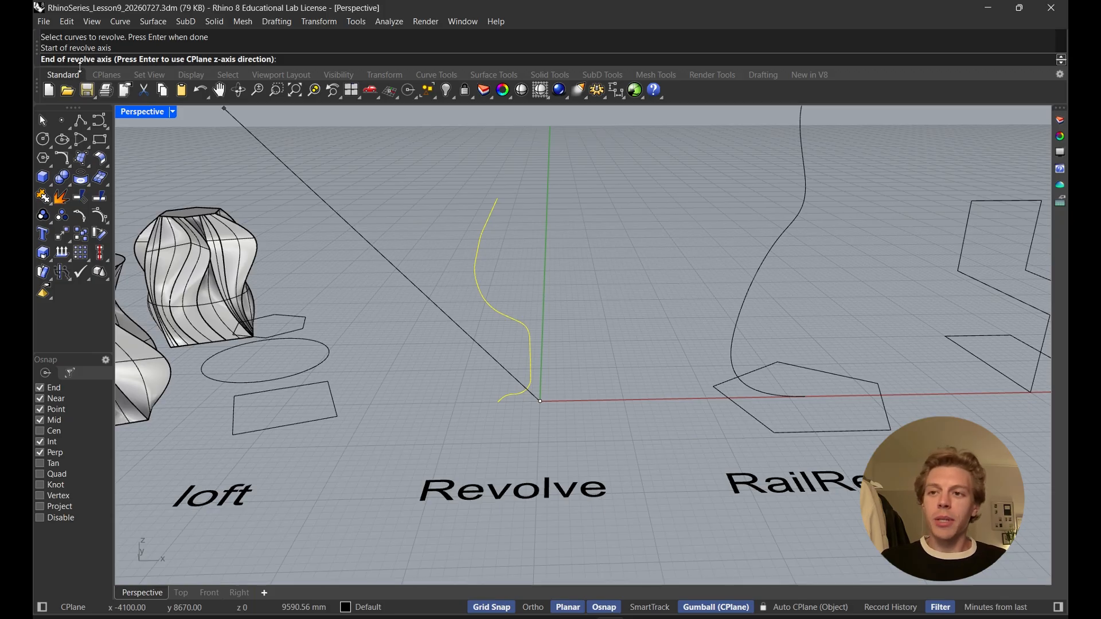
- Show all four viewports and place the revolve axis end vertically above its start in the Front view, level with the profile's upper end
double_click(143, 111)
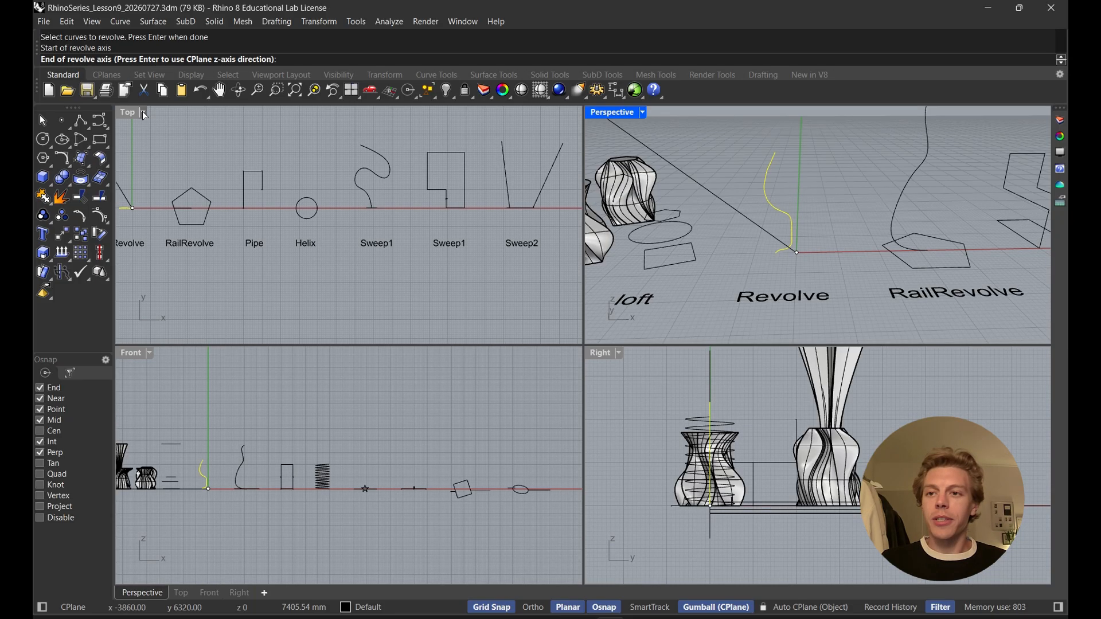
shift+right_drag(243, 464, 356, 438)
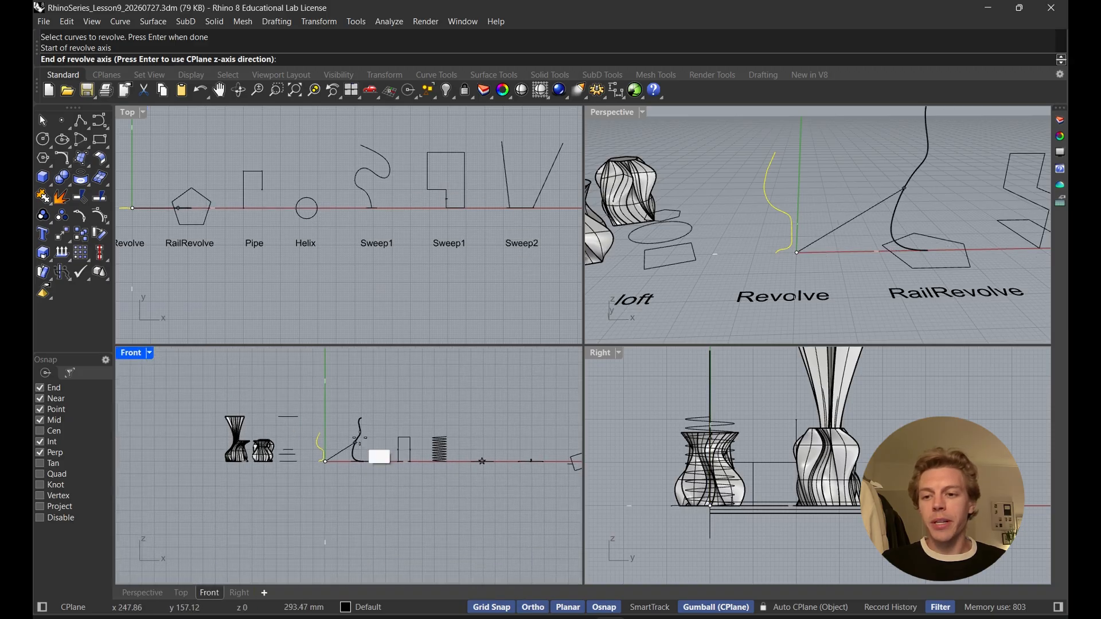
scroll(331, 446, up, 12)
scroll(309, 459, up, 8)
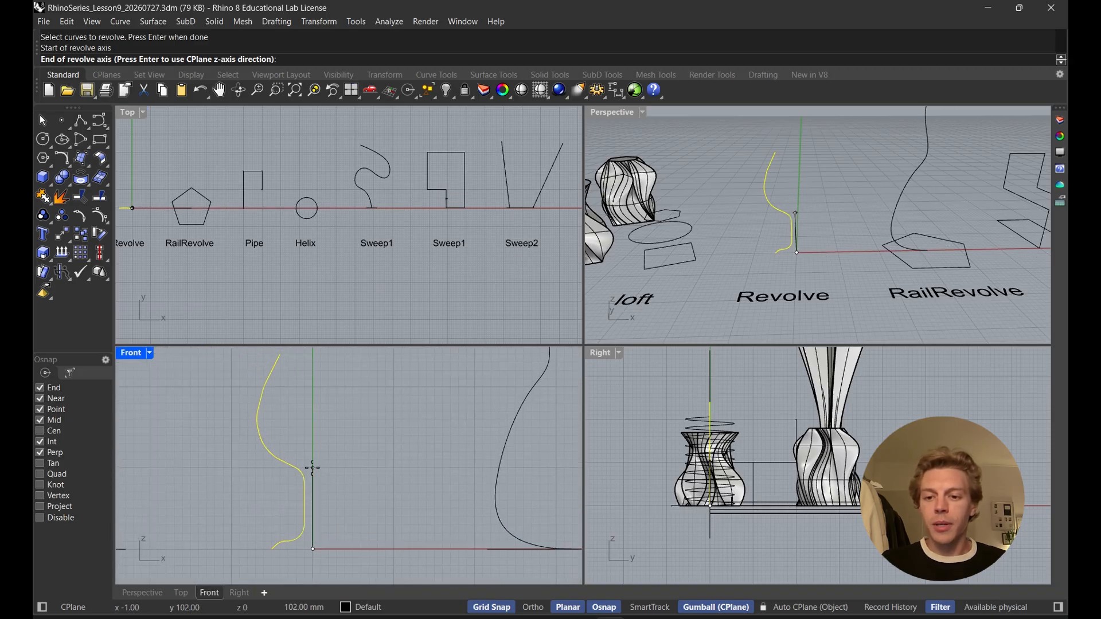
scroll(314, 465, down, 4)
shift+right_drag(316, 438, 317, 456)
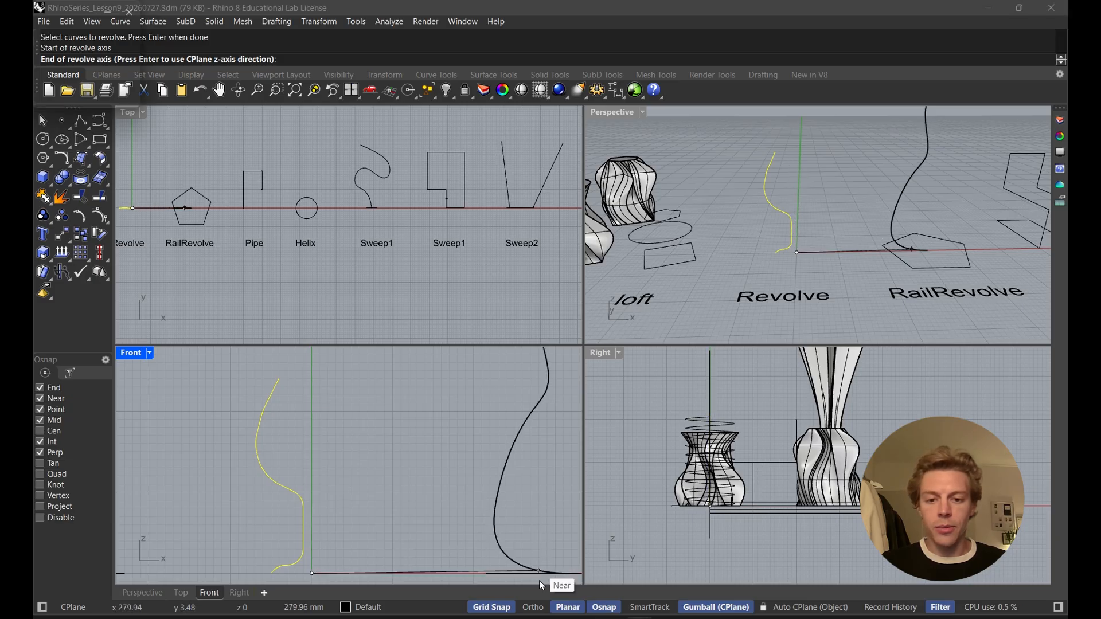
click(524, 609)
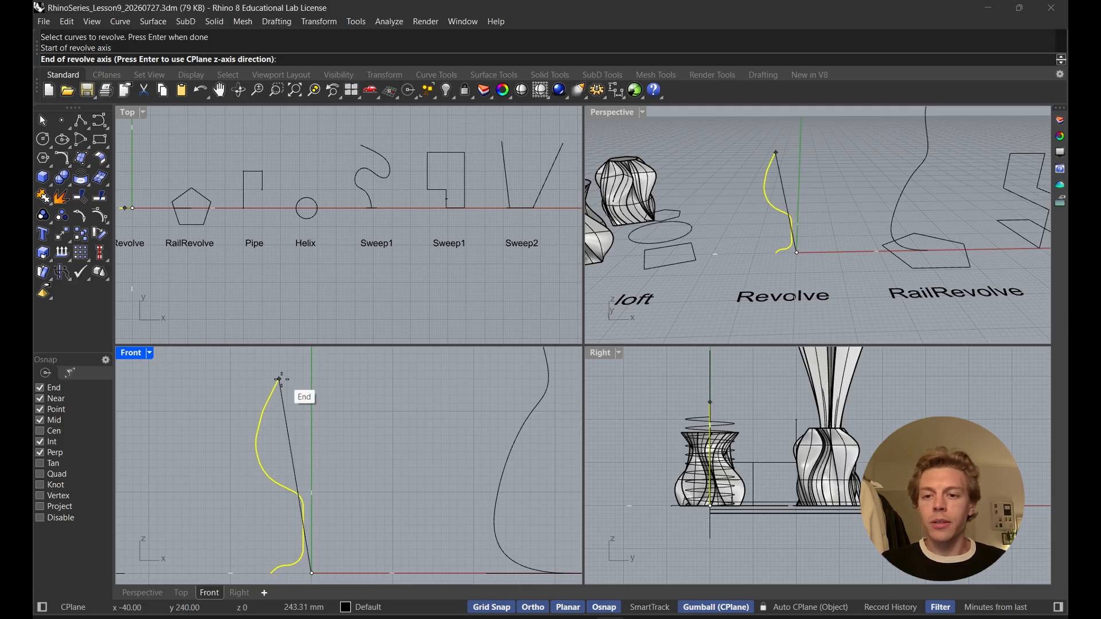
click(305, 378)
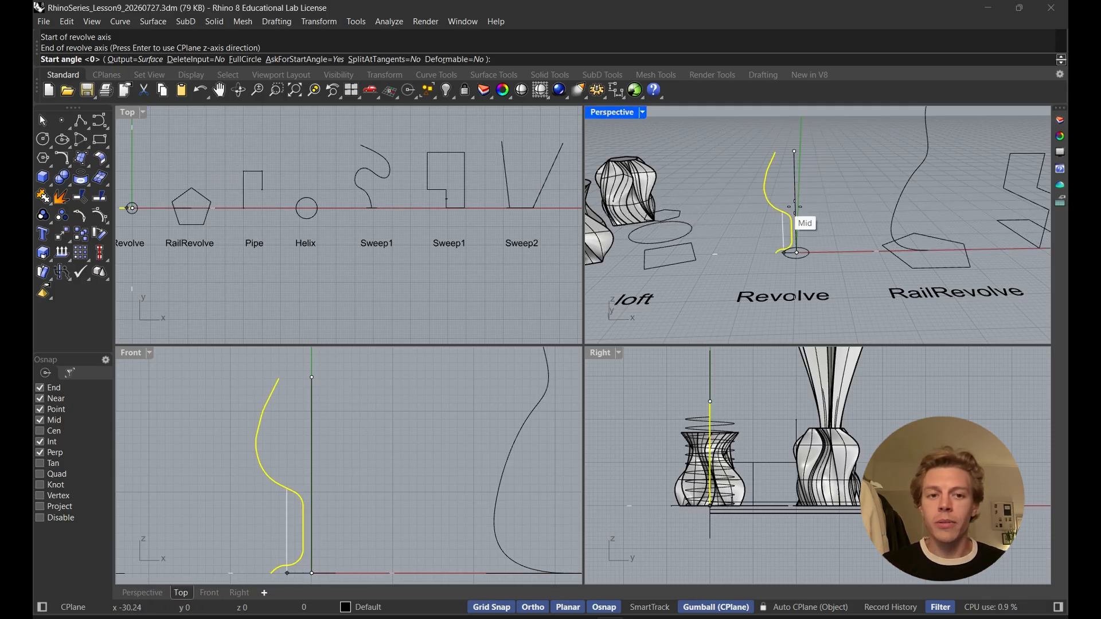
- Accept the default start angle of 0 for the revolve and view the preview from above in Perspective
scroll(780, 252, up, 4)
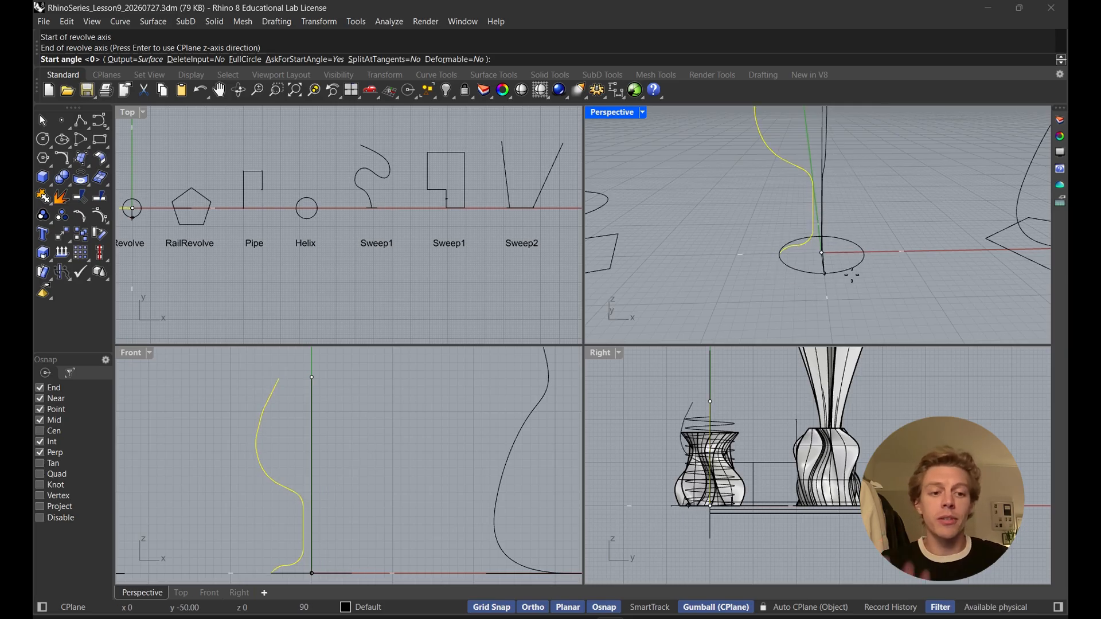
key(Return)
right_drag(851, 275, 763, 317)
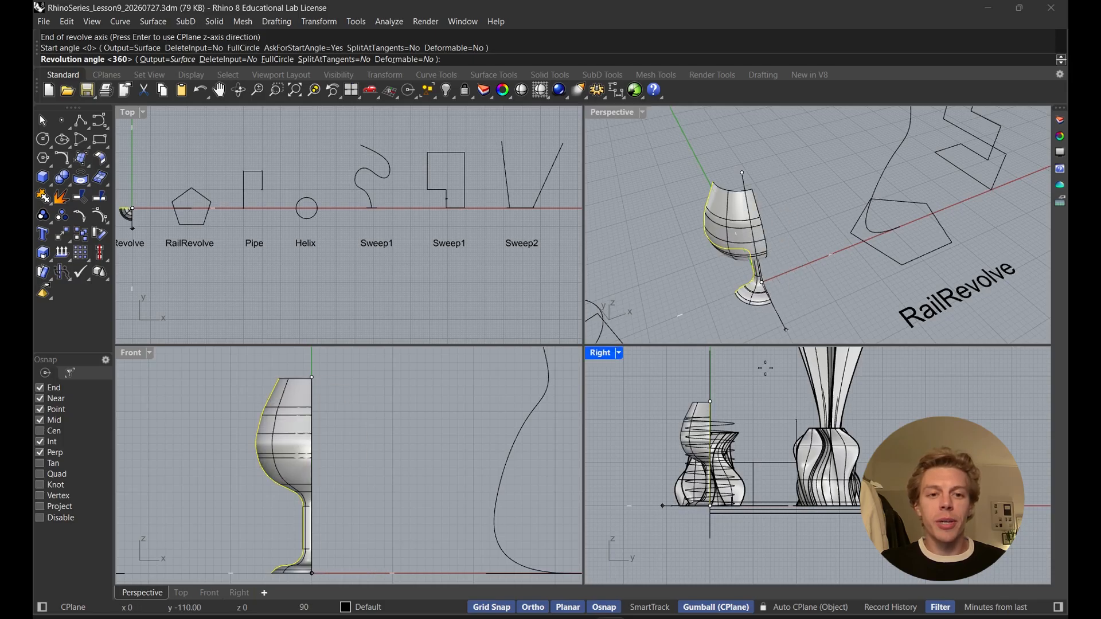
click(532, 607)
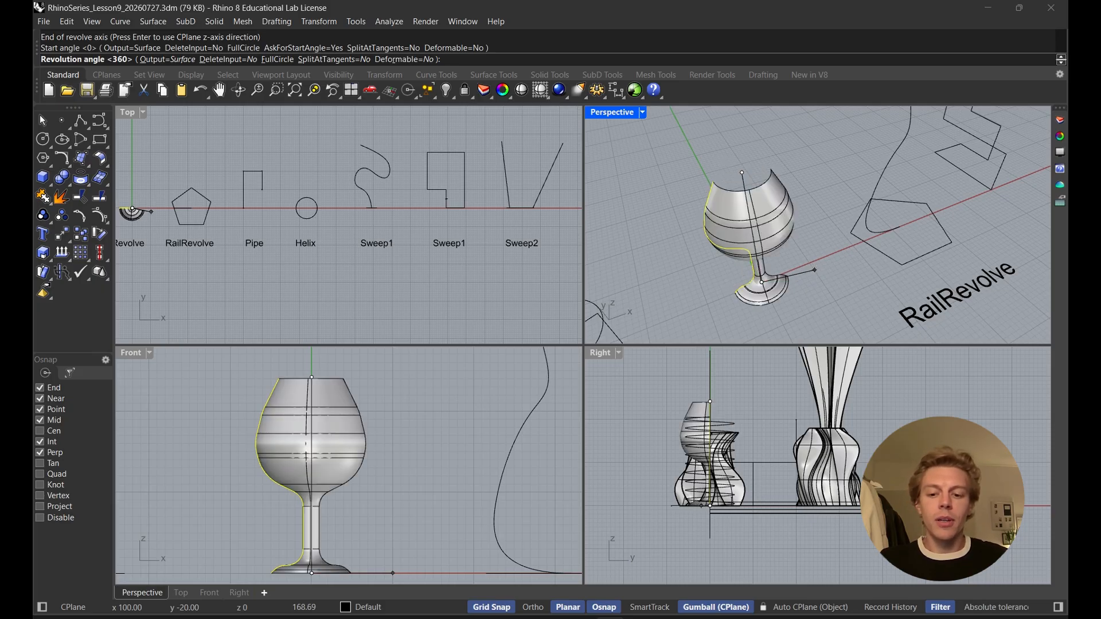
- Try revolution angles of 45 and 90 degrees on the profile, then clear the entry
text(45)
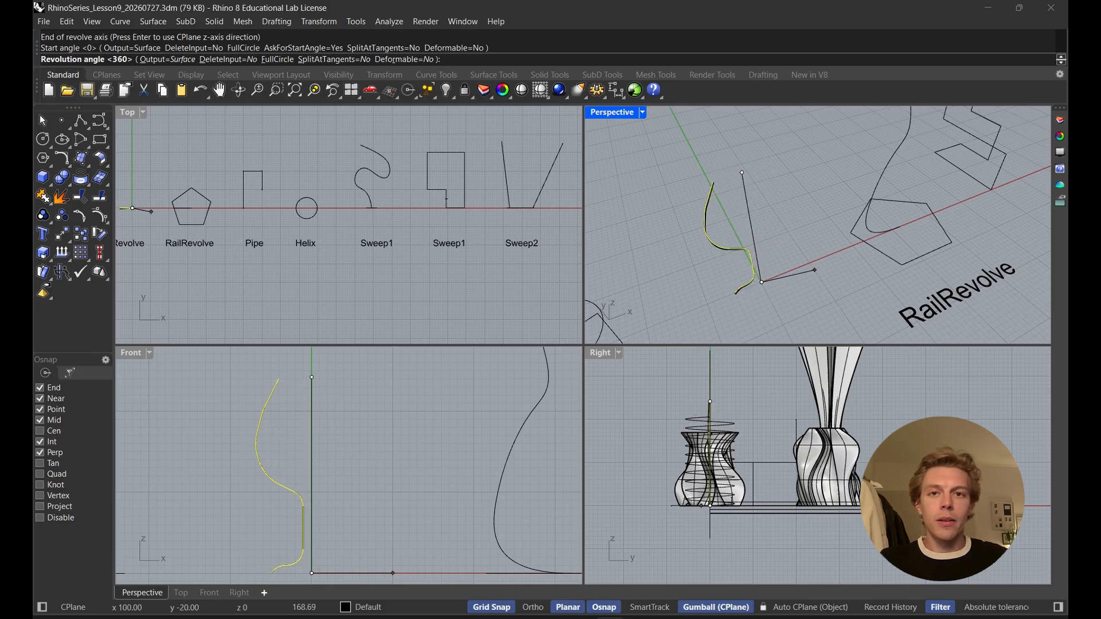
key(BackSpace)
key(BackSpace)
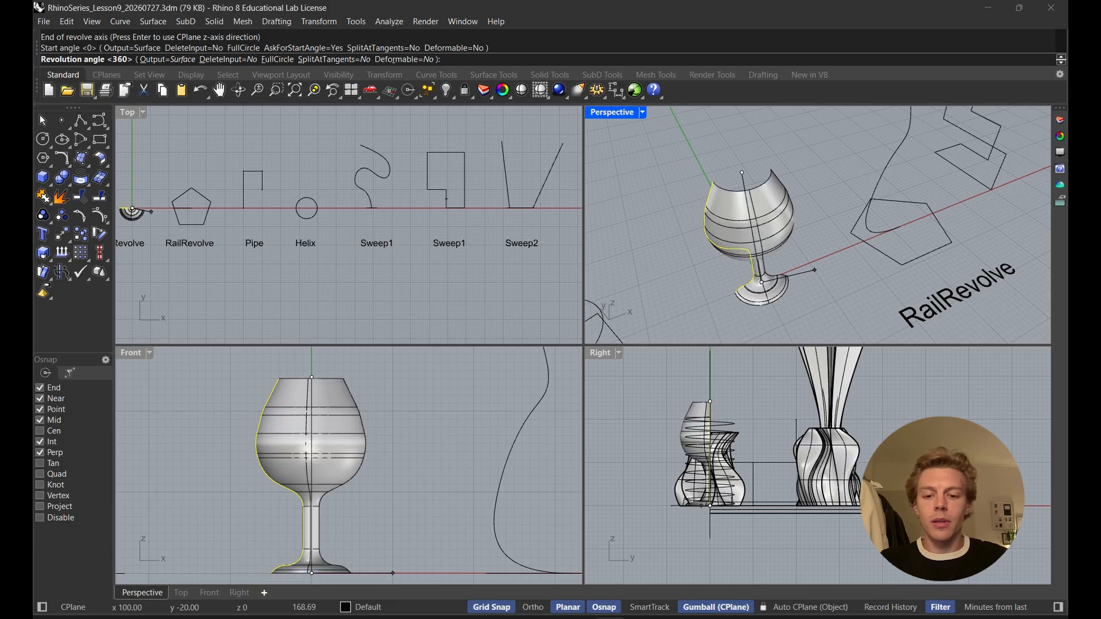
text(90)
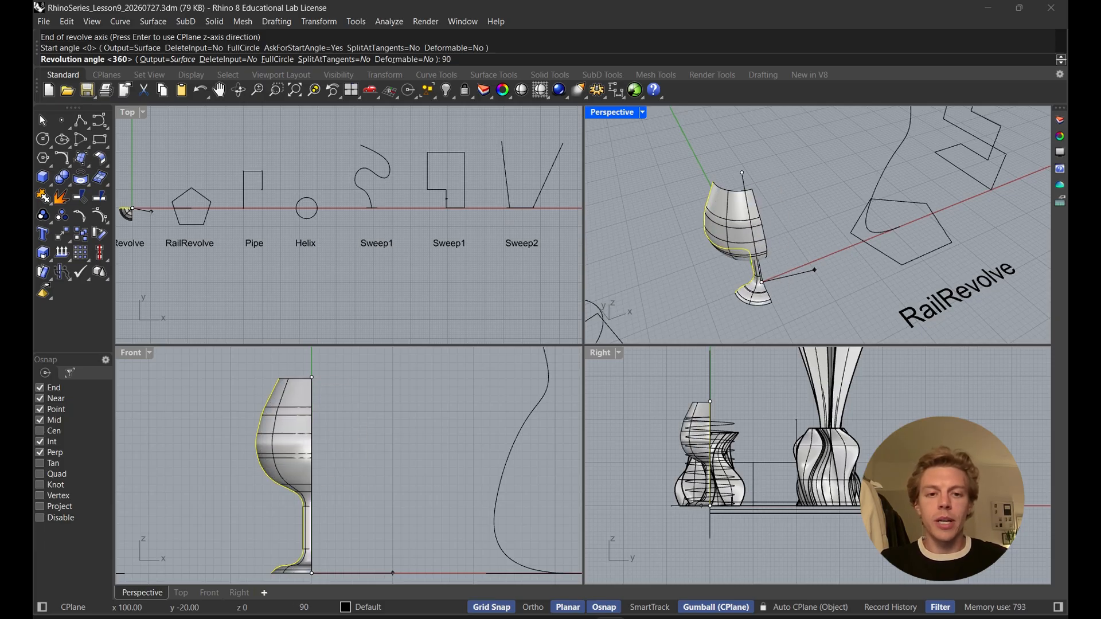
scroll(168, 240, up, 4)
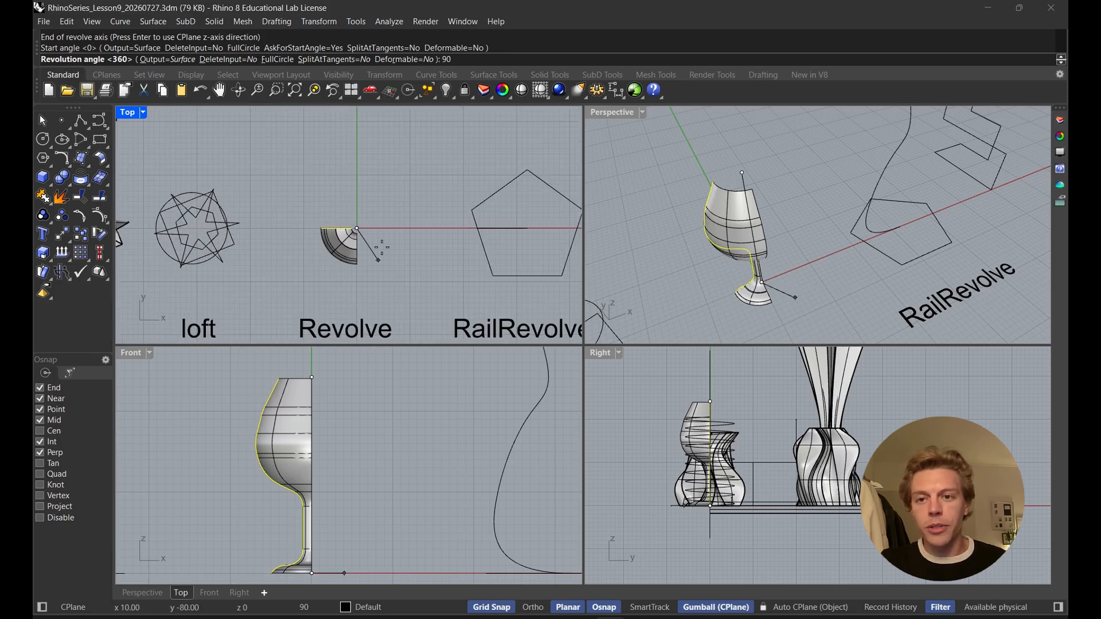
key(BackSpace)
key(BackSpace)
- Complete the revolve with a 360-degree revolution angle and cap the open ends of the resulting glass
text(360)
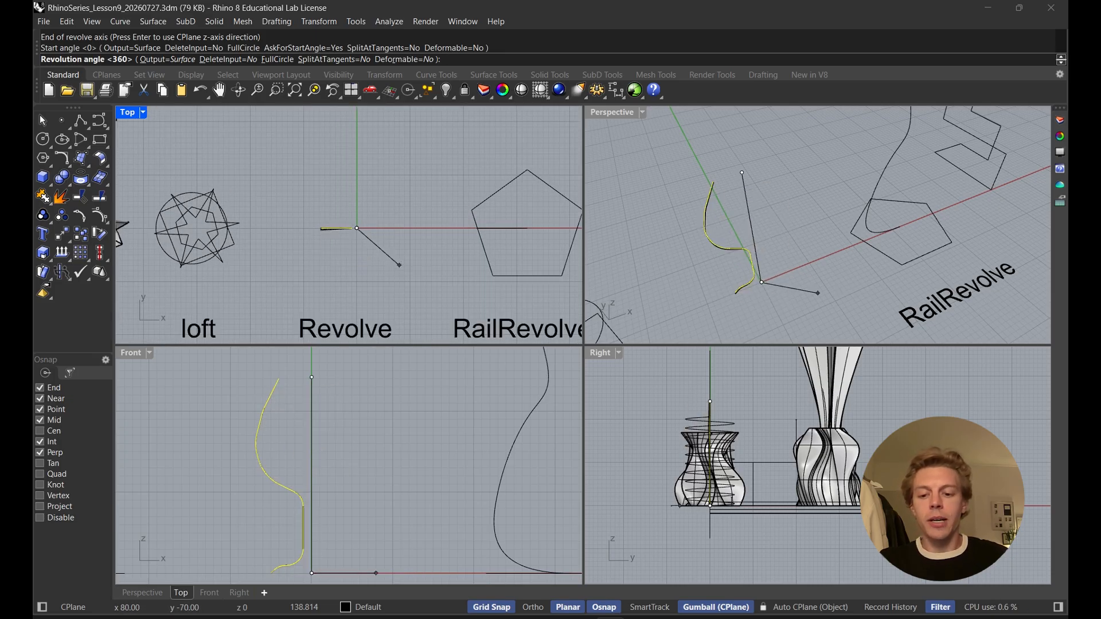
key(Return)
right_drag(717, 218, 768, 246)
scroll(774, 235, up, 5)
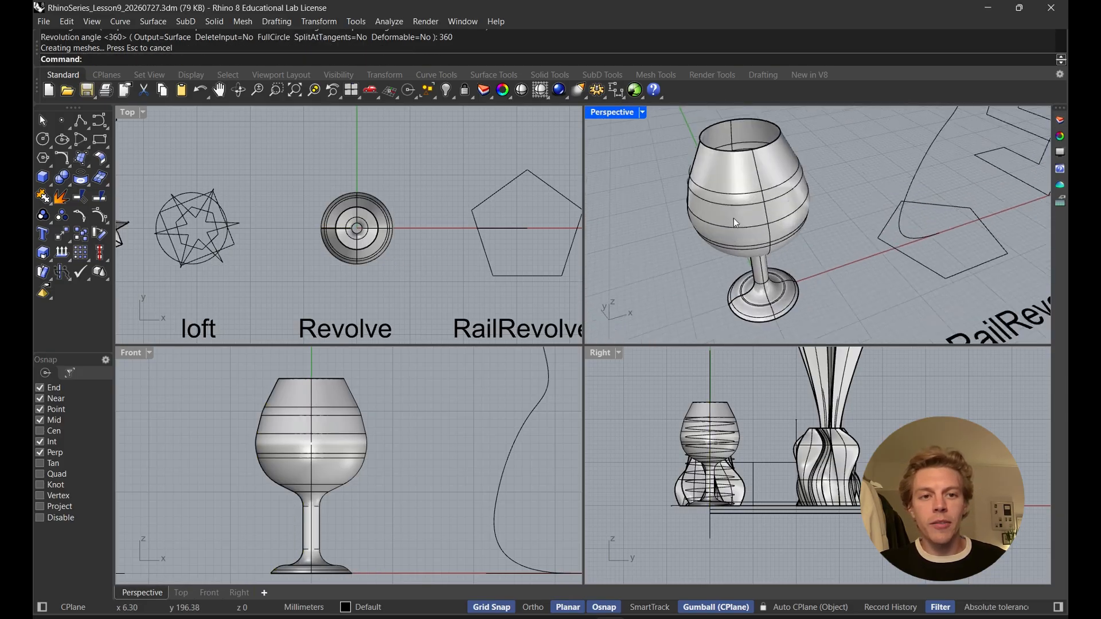
click(828, 248)
text(cap)
key(Return)
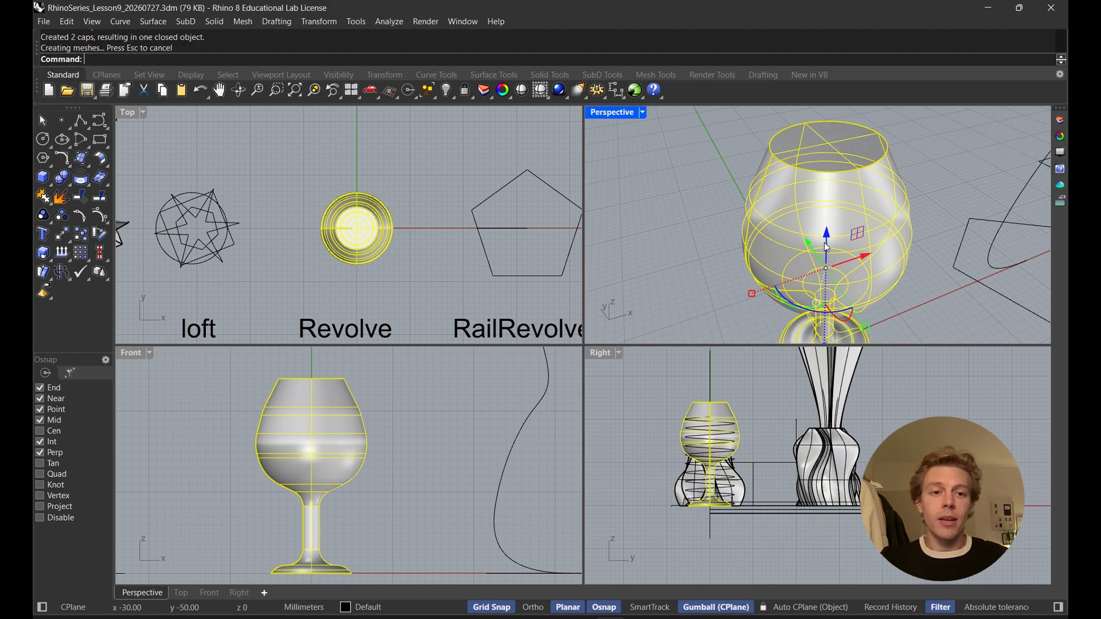
key(Escape)
- Start RailRevolve with the tall S-shaped curve above the RailRevolve label as profile and the pentagon as rail
right_drag(828, 248, 673, 237)
scroll(697, 233, down, 6)
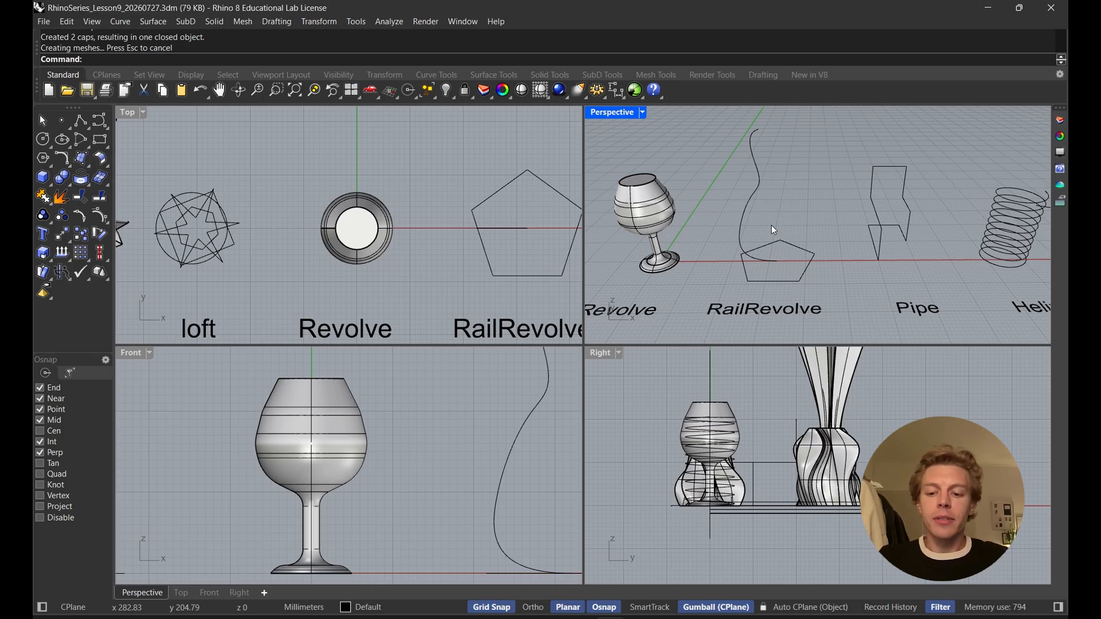
text(RailRevolve)
key(Return)
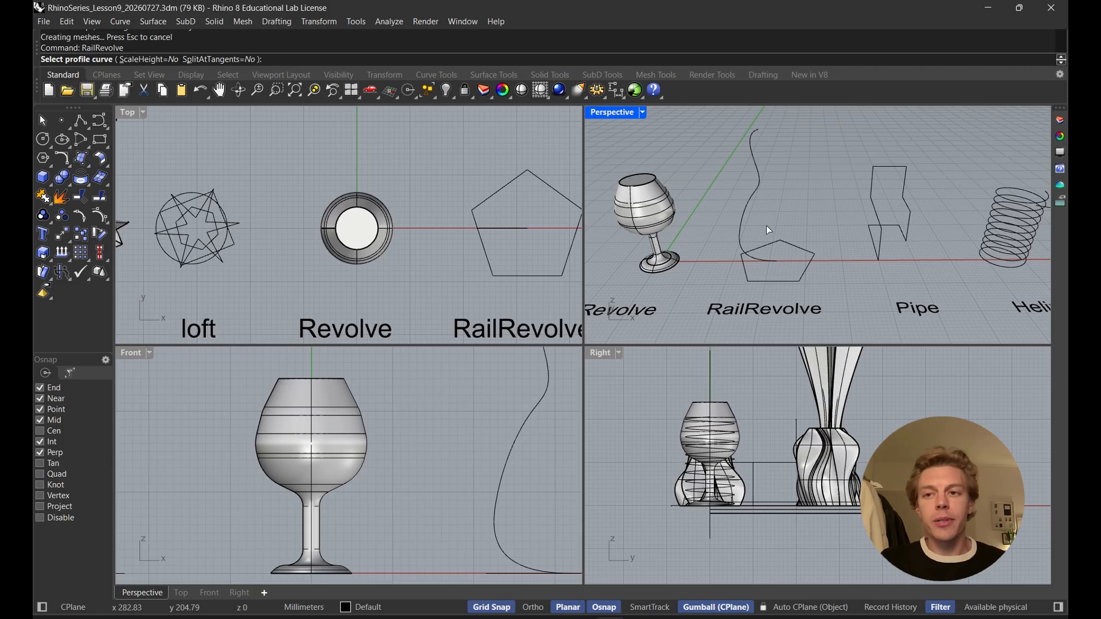
click(755, 188)
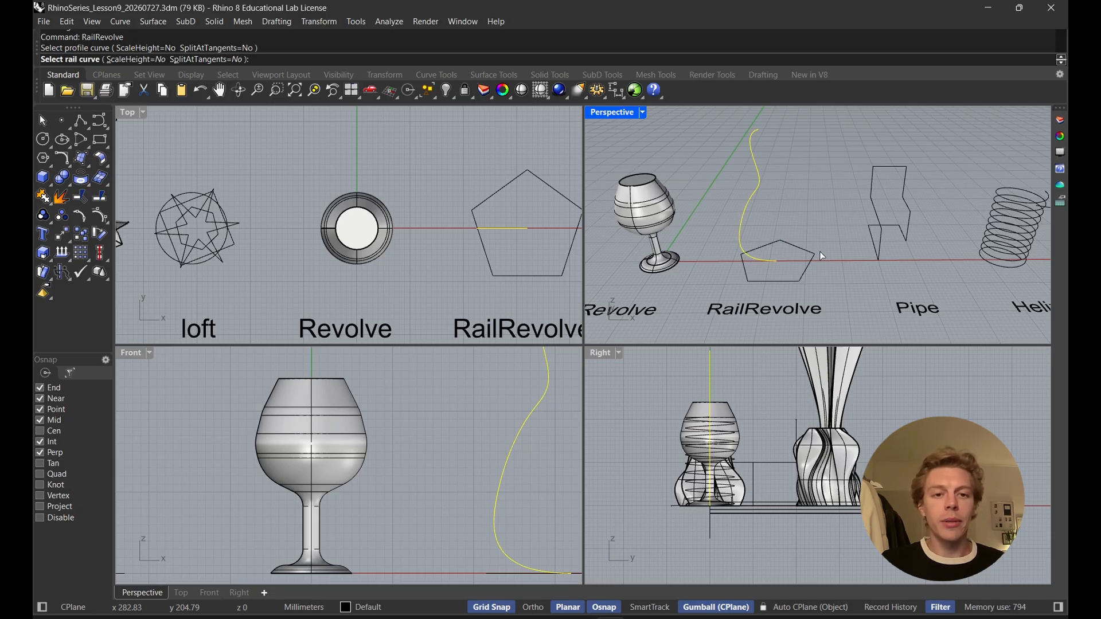
click(780, 240)
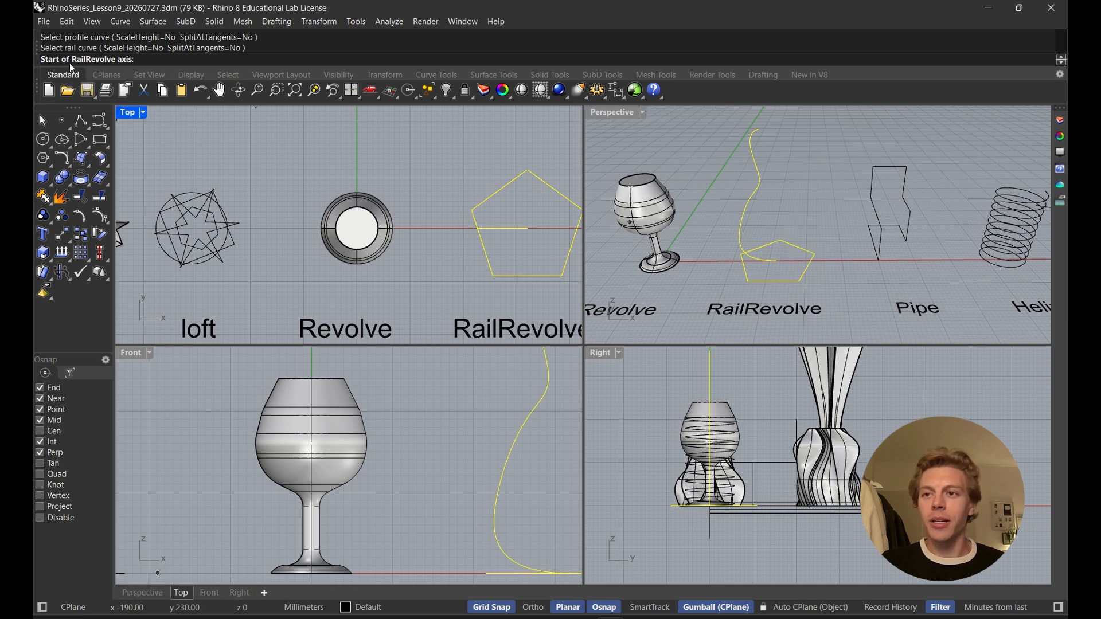
- Set the RailRevolve axis from the profile's lower end at the pentagon's centre vertically upward about 377 mm in the Front view
click(778, 263)
scroll(458, 386, down, 3)
scroll(457, 386, up, 2)
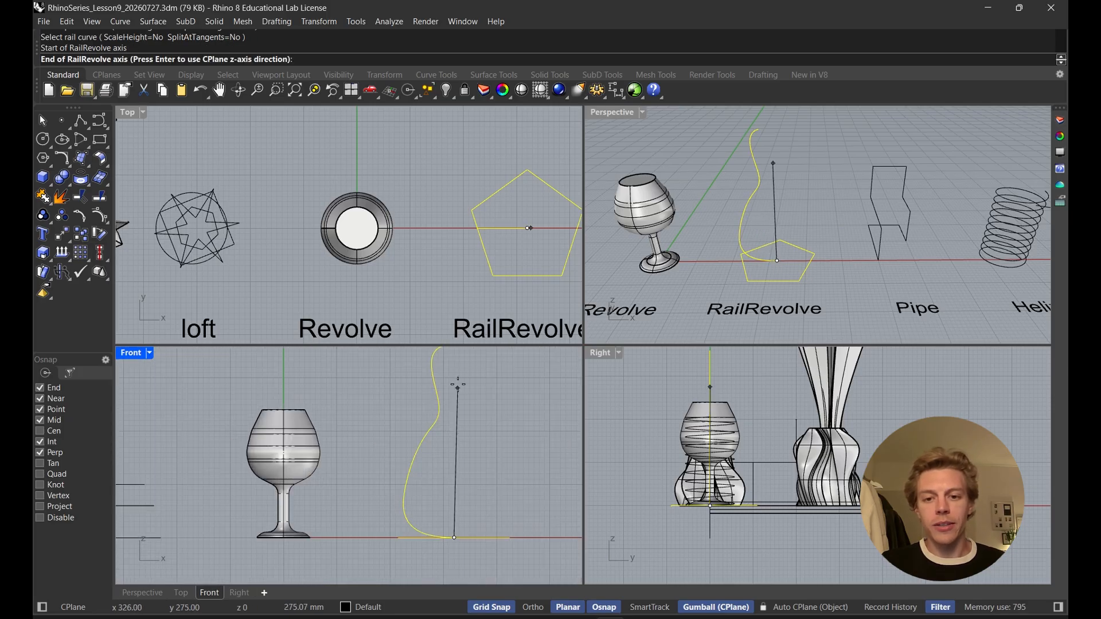
right_drag(458, 384, 451, 427)
key(shift)
click(446, 379)
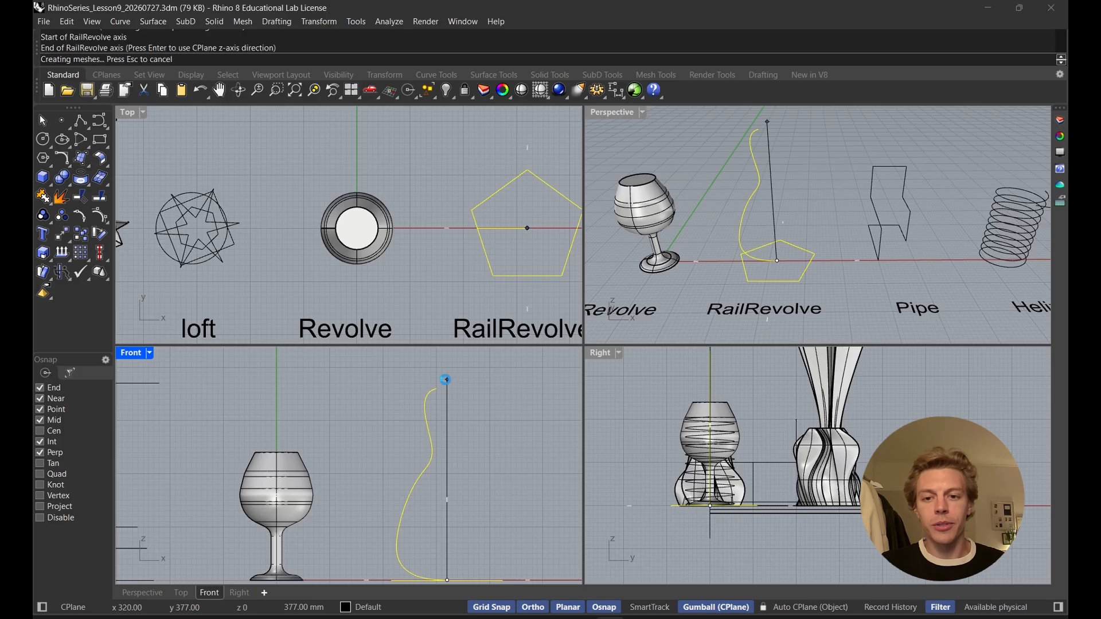
- Examine how the rail-revolved bottle follows the pentagon rail around its base from several angles
right_drag(752, 322, 779, 278)
click(803, 303)
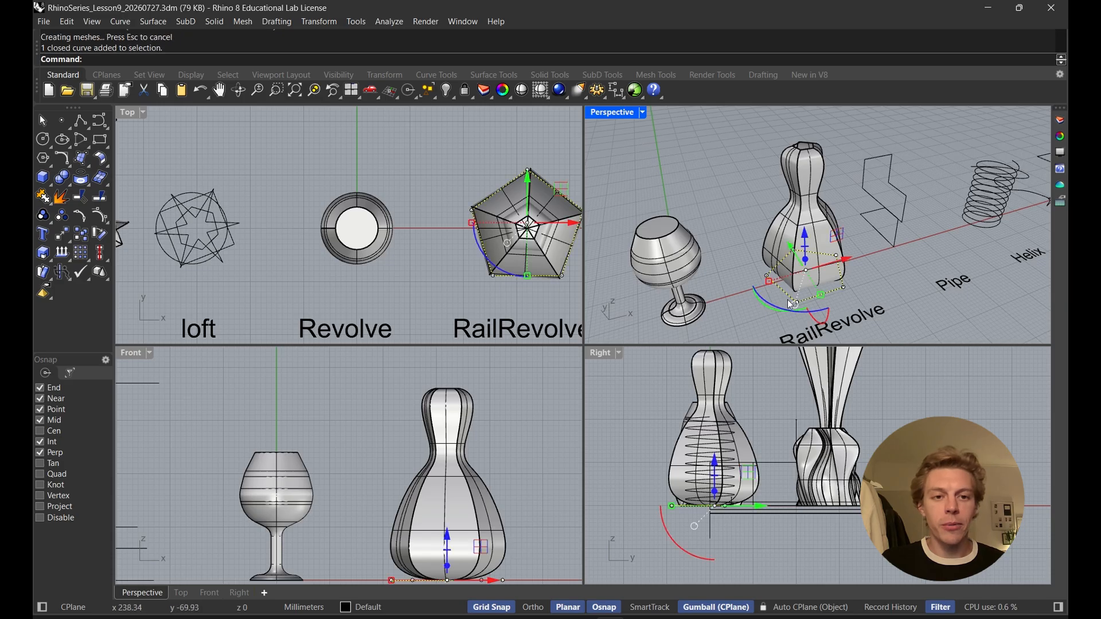
click(924, 260)
right_drag(925, 260, 785, 312)
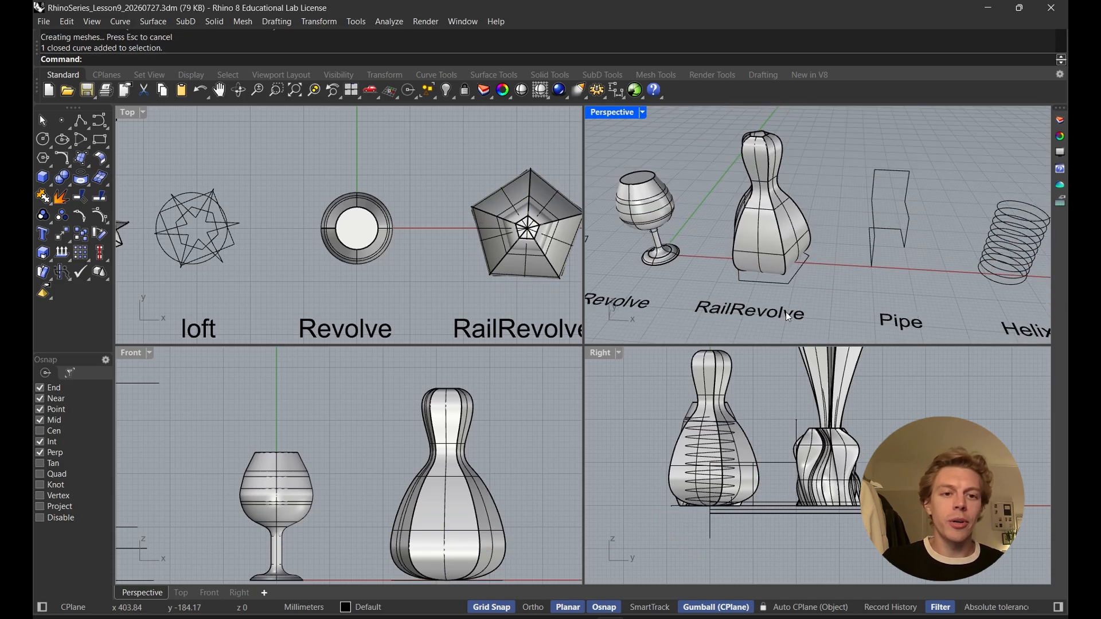
scroll(735, 250, up, 4)
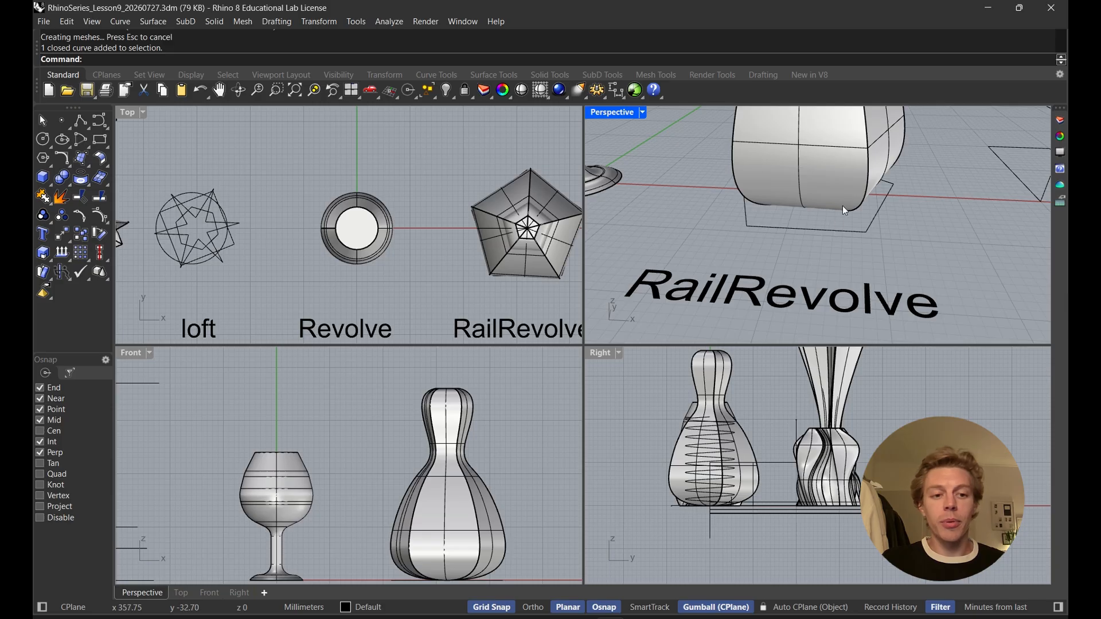
right_drag(841, 206, 786, 249)
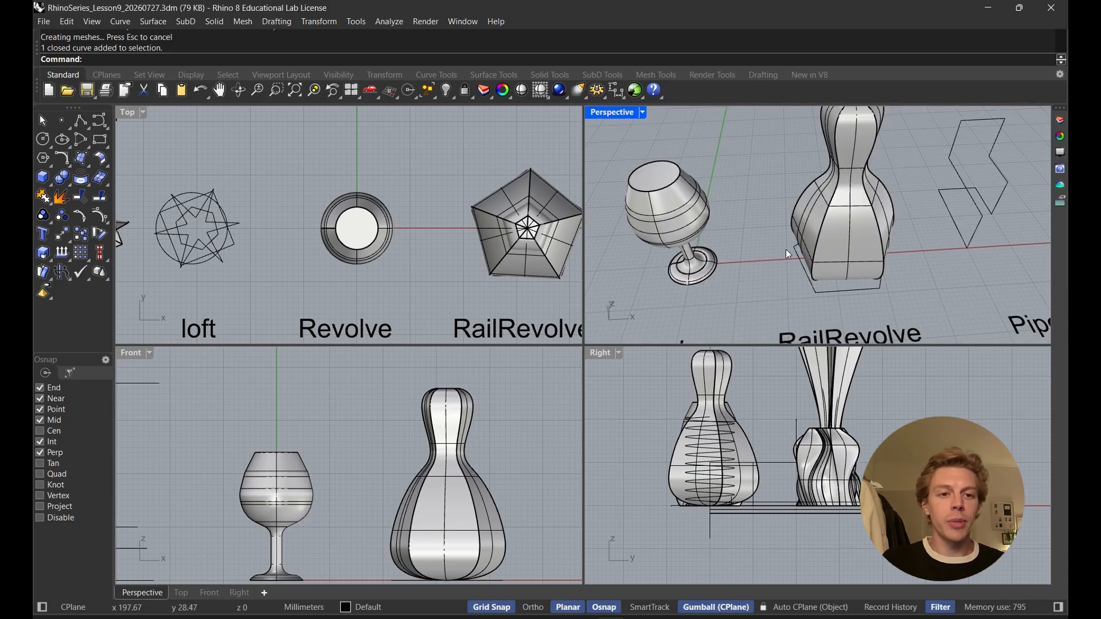
right_drag(837, 291, 886, 227)
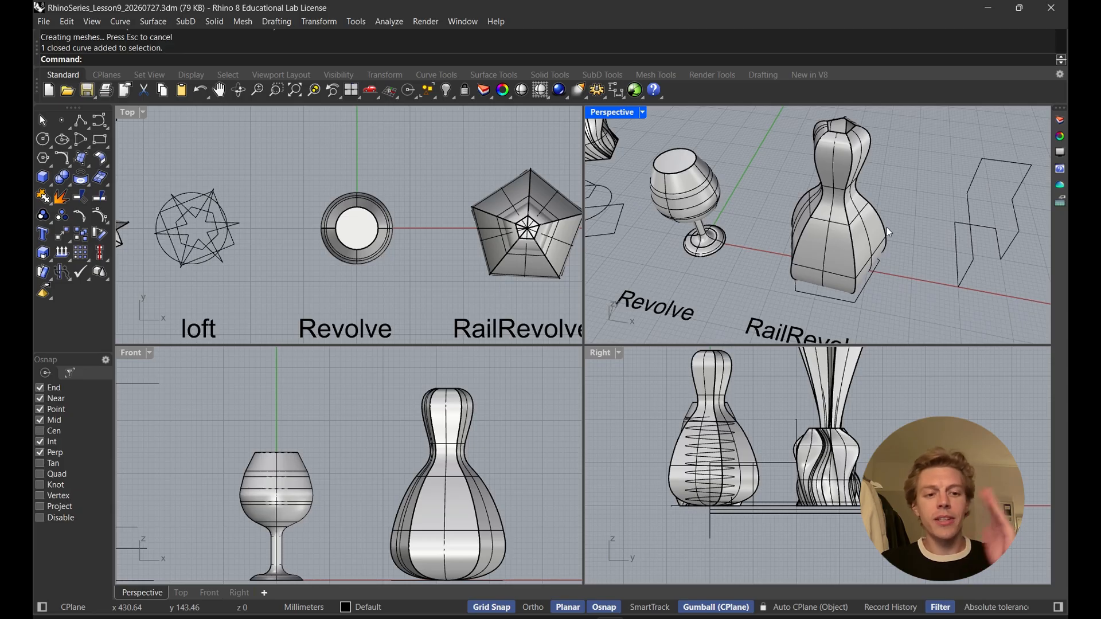
- Pipe the closed polyline above the Pipe label with a 5 mm radius and no additional radii
right_drag(891, 232, 799, 210)
right_click(802, 215)
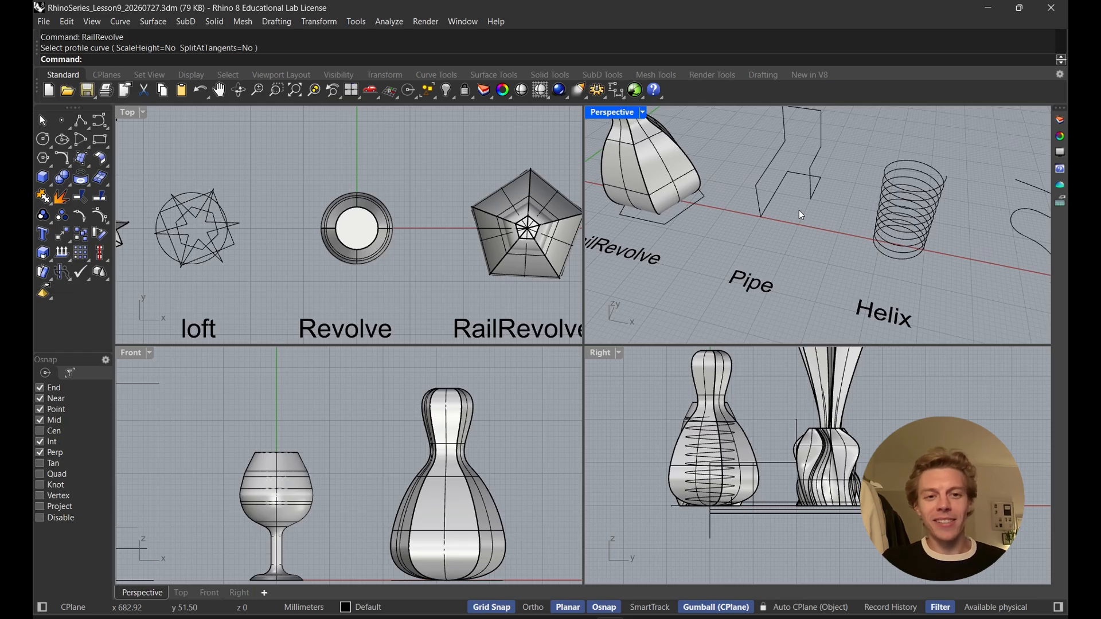
key(Return)
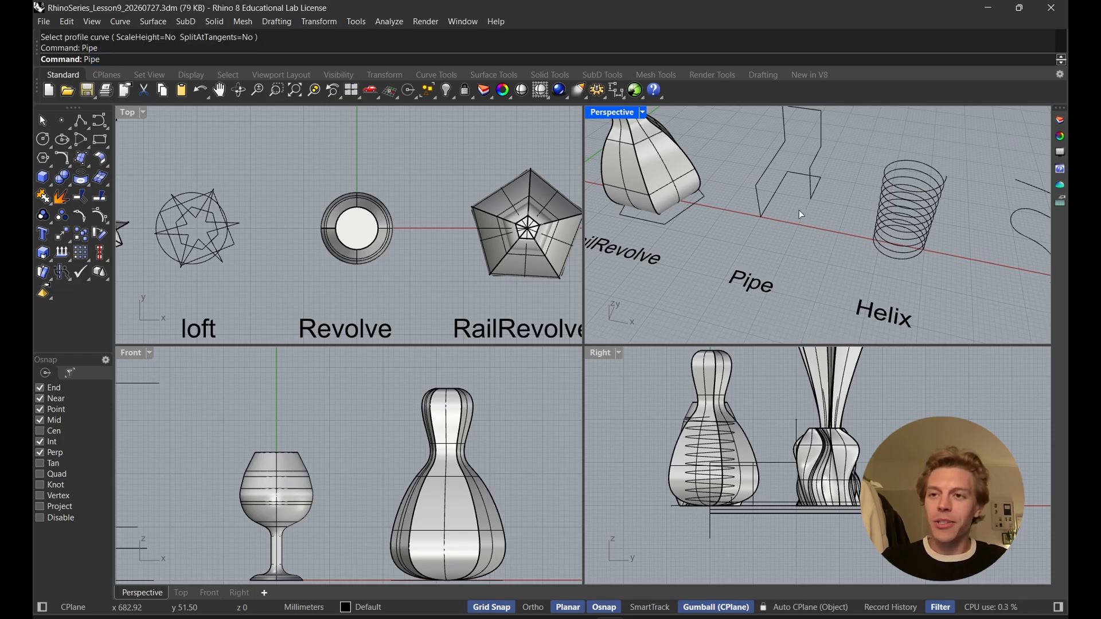
mouse_move(800, 191)
right_down()
mouse_move(772, 228)
mouse_move(771, 188)
mouse_move(769, 214)
mouse_move(593, 342)
mouse_move(785, 197)
mouse_move(796, 207)
right_up()
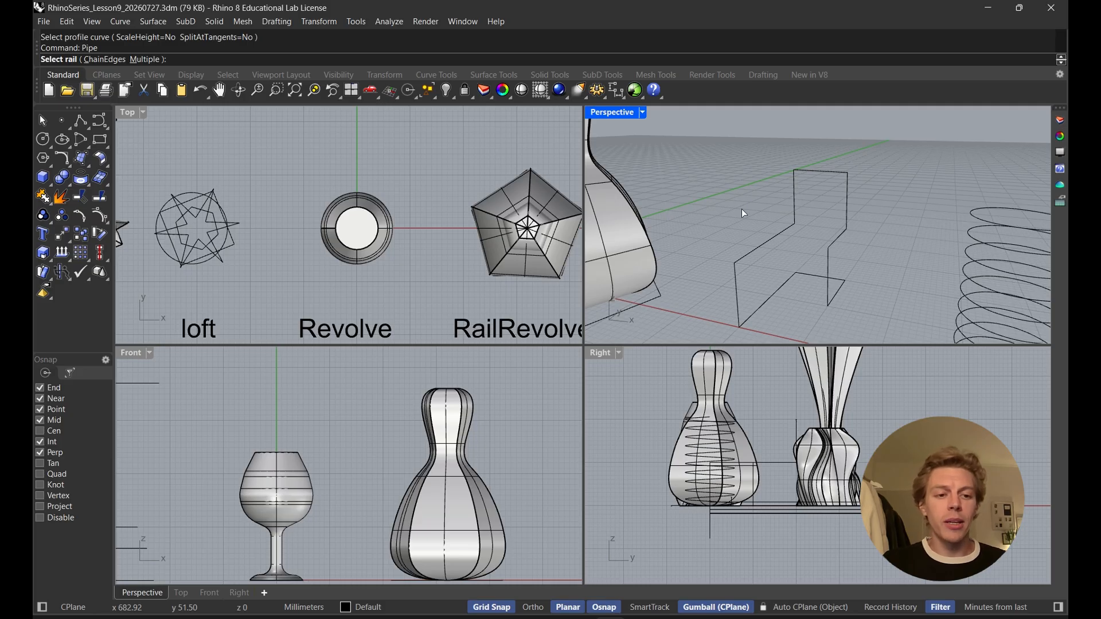
click(782, 235)
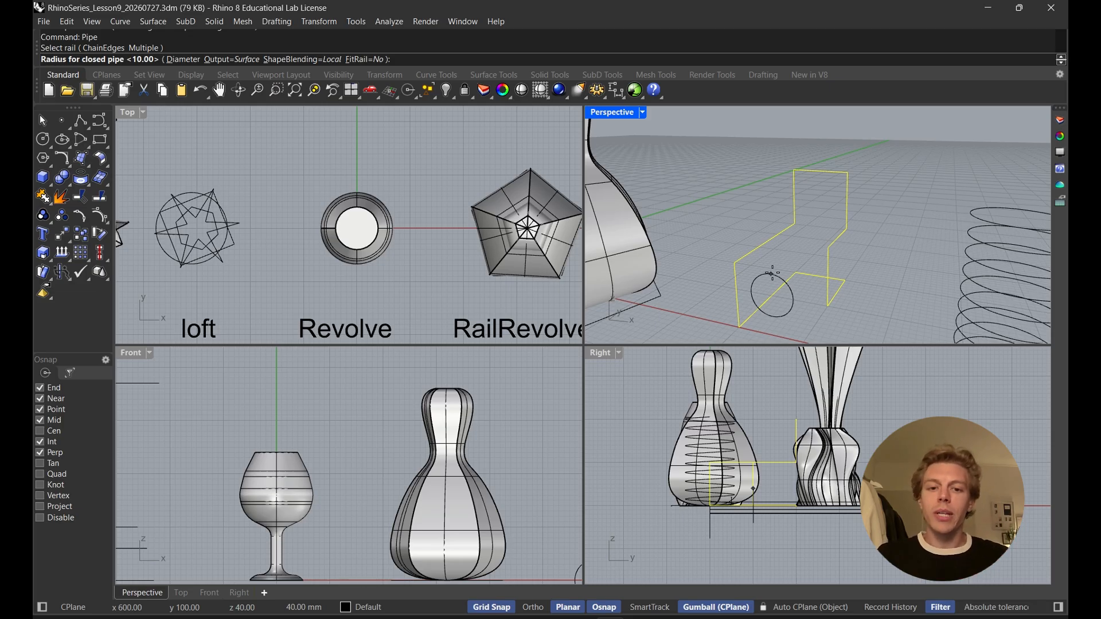
text(5)
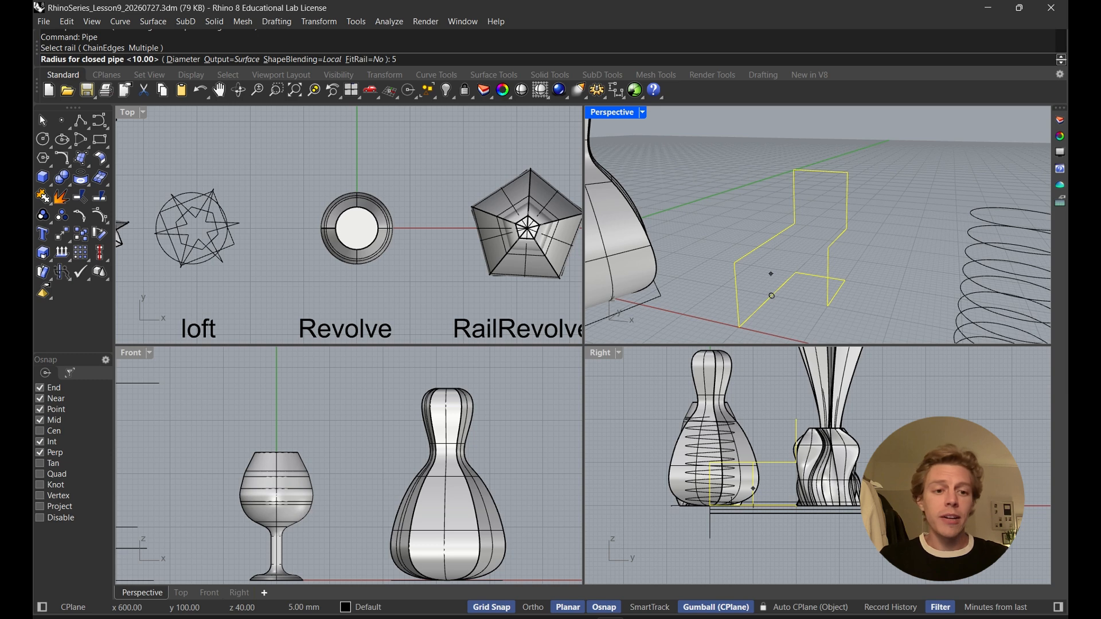
key(Return)
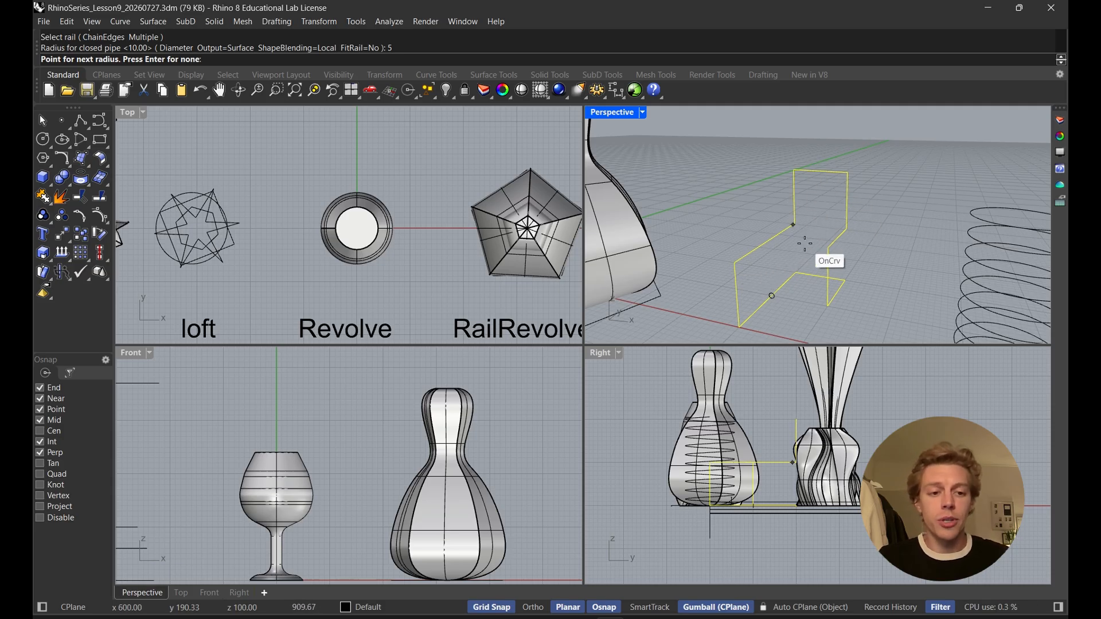
key(Return)
- Delete the existing helix curve above the Helix label
mouse_move(805, 243)
right_down()
mouse_move(783, 232)
mouse_move(871, 224)
mouse_move(720, 265)
mouse_move(787, 245)
mouse_move(818, 170)
mouse_move(779, 190)
mouse_move(825, 195)
mouse_move(789, 202)
mouse_move(794, 230)
right_up()
scroll(792, 232, up, 6)
scroll(808, 195, down, 6)
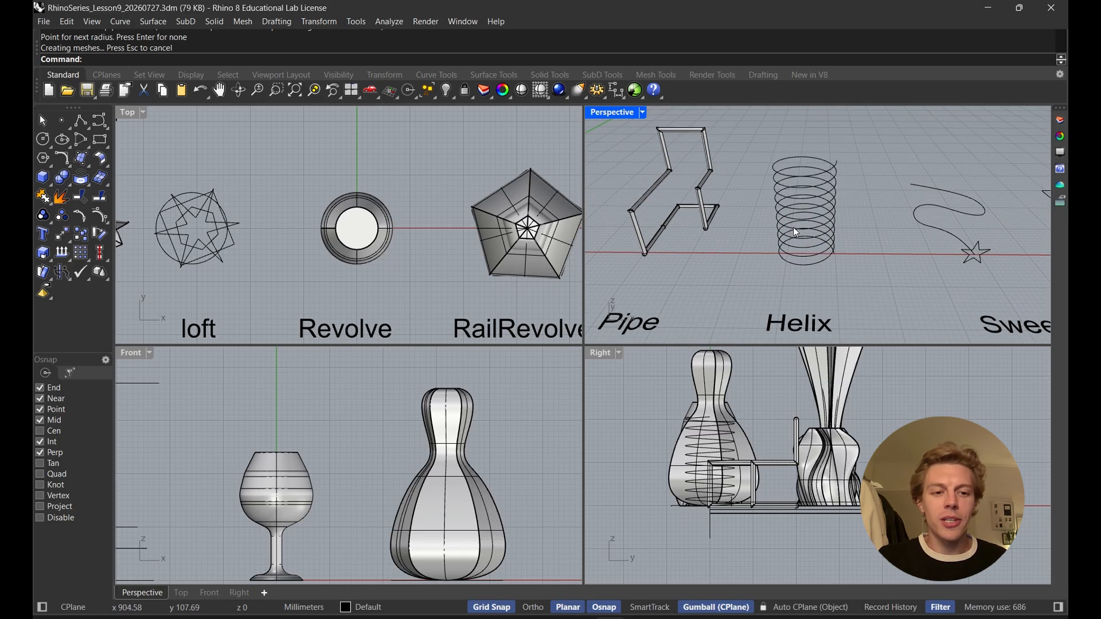
click(824, 222)
key(Delete)
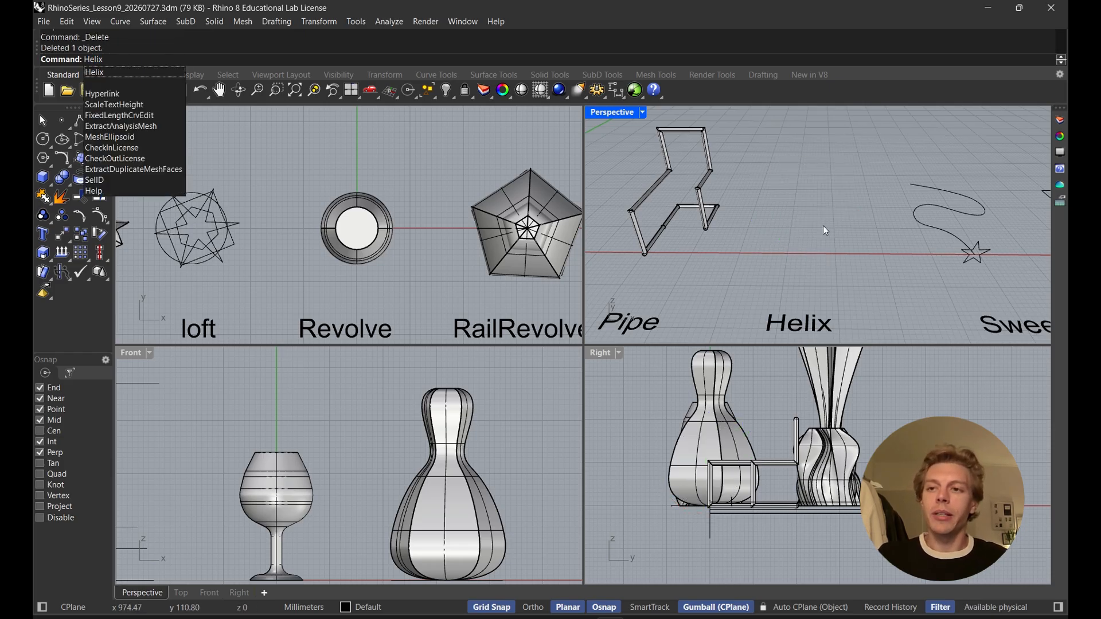
- Start a Helix with its axis from the red axis line above the Helix label vertically upward about 301 mm in the Front view
key(Return)
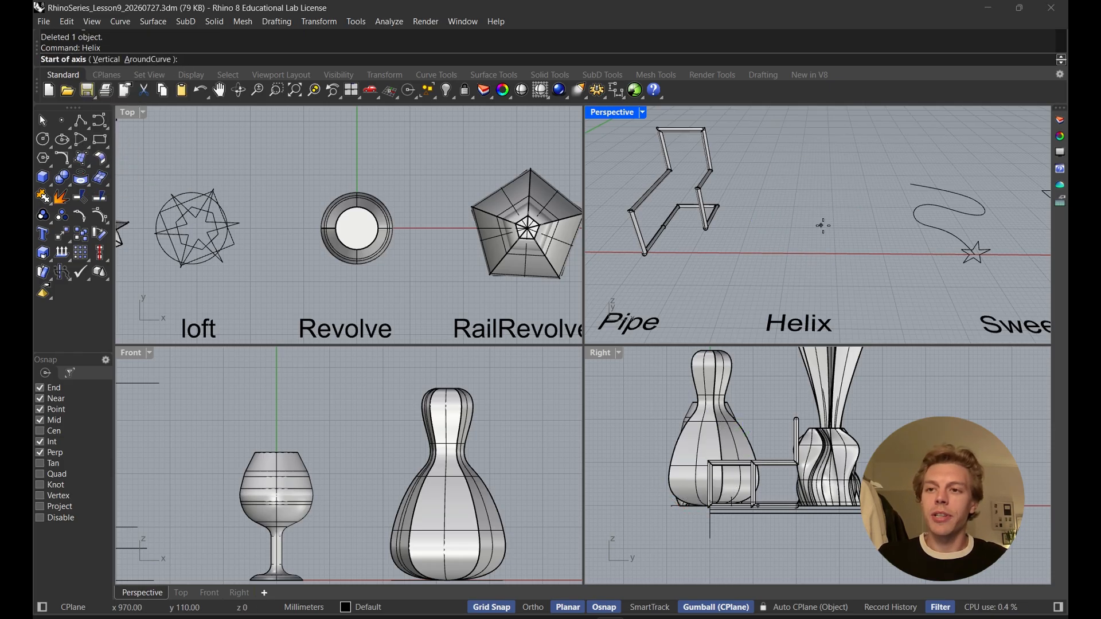
click(806, 253)
scroll(383, 407, down, 3)
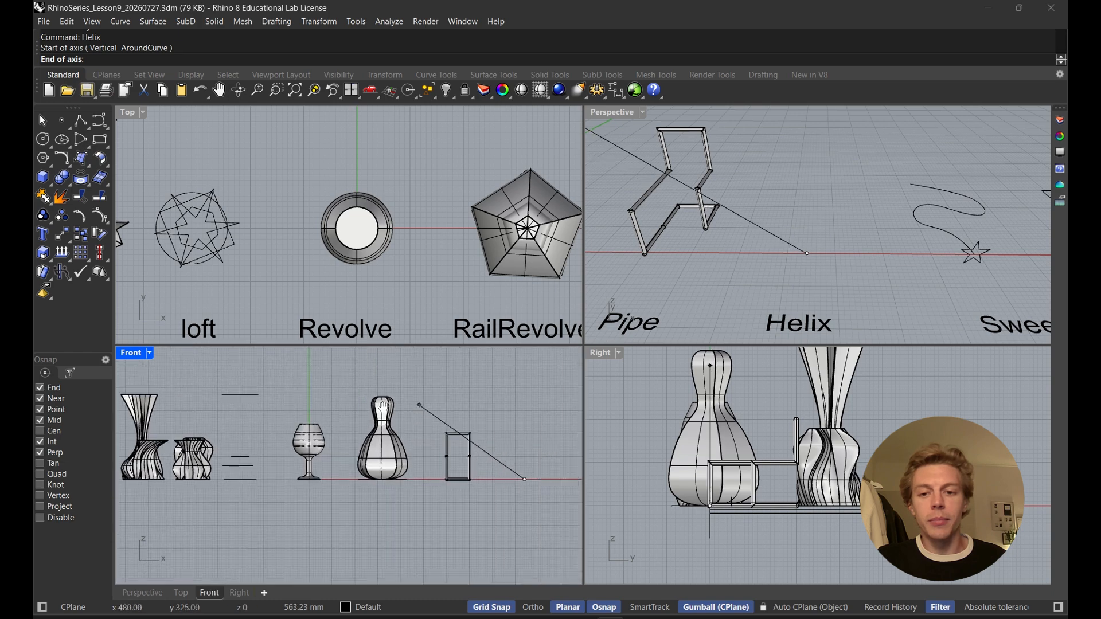
right_drag(383, 408, 265, 398)
scroll(416, 410, up, 6)
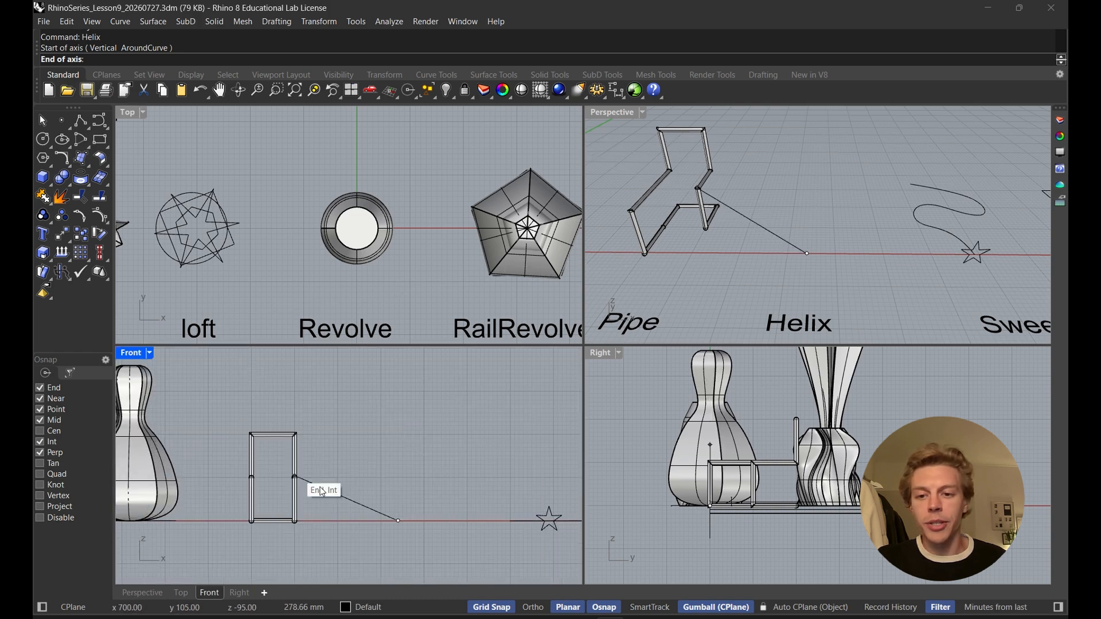
key(shift)
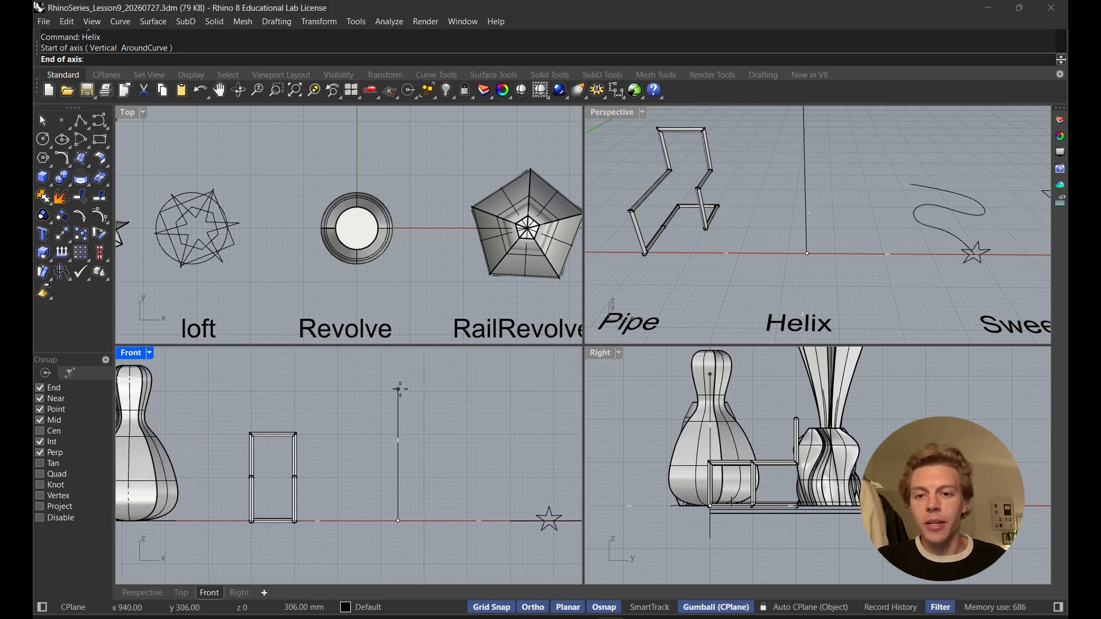
click(399, 389)
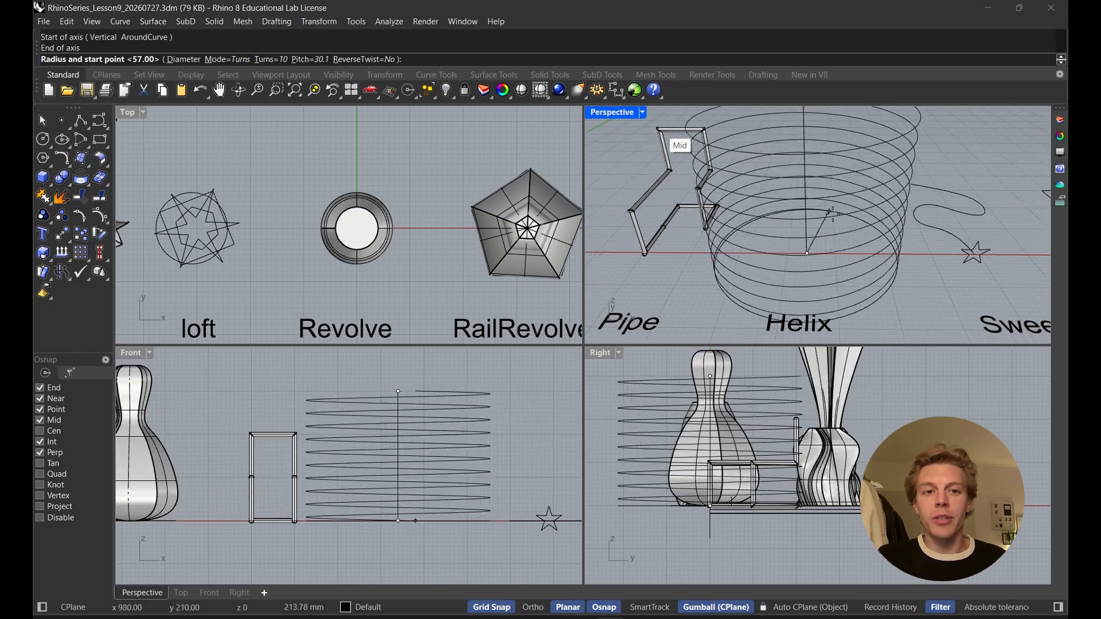
- Try the helix with 5 turns and with a pitch of 25 instead
click(279, 59)
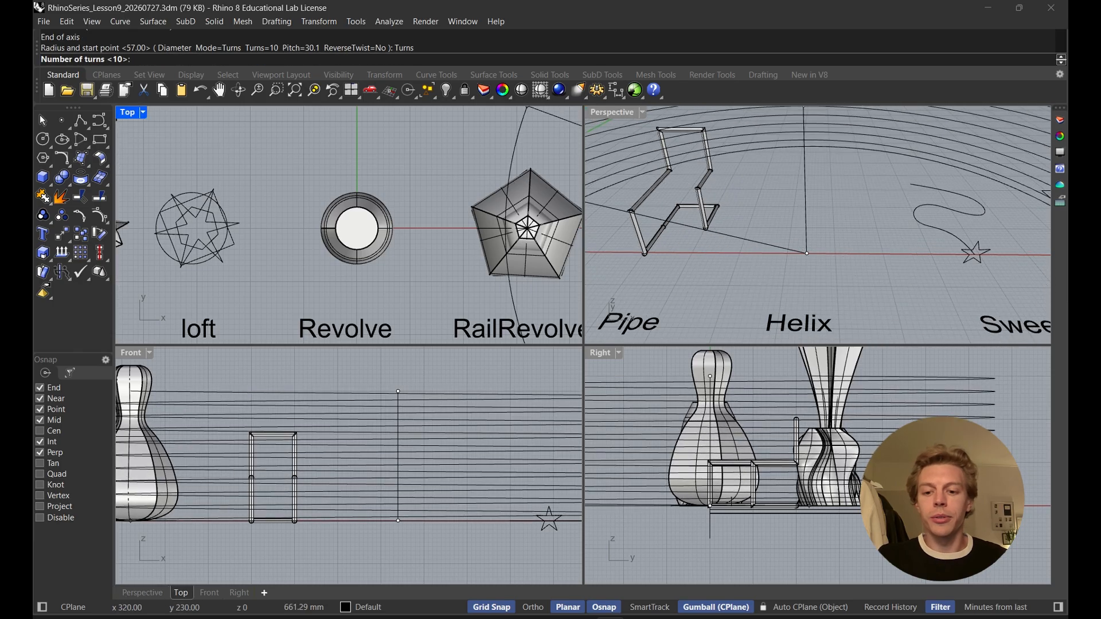
text(5)
key(Return)
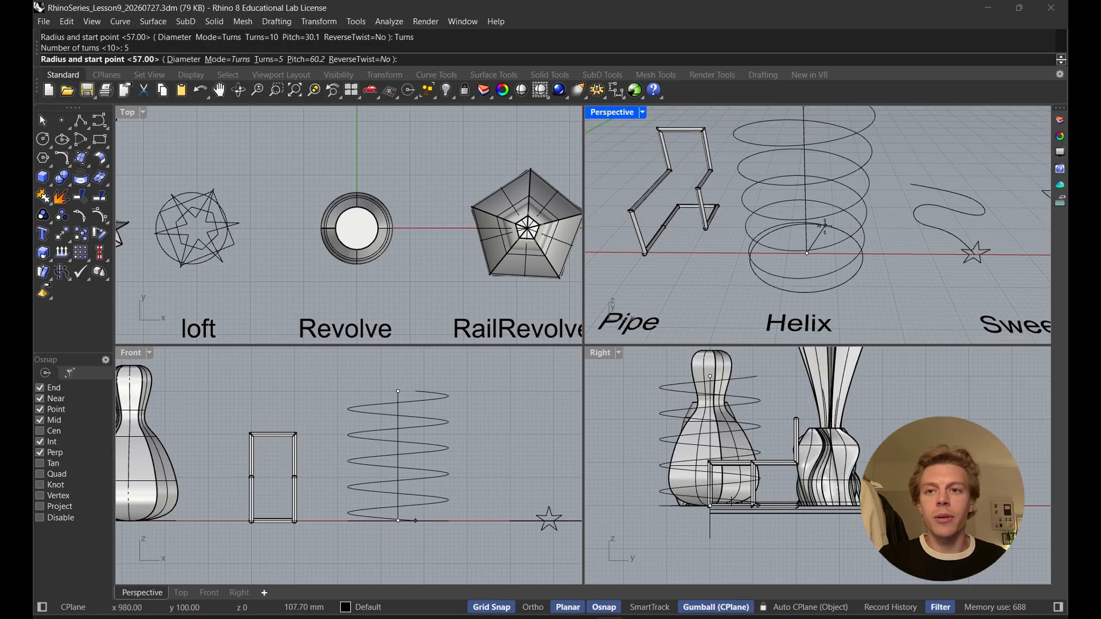
click(307, 59)
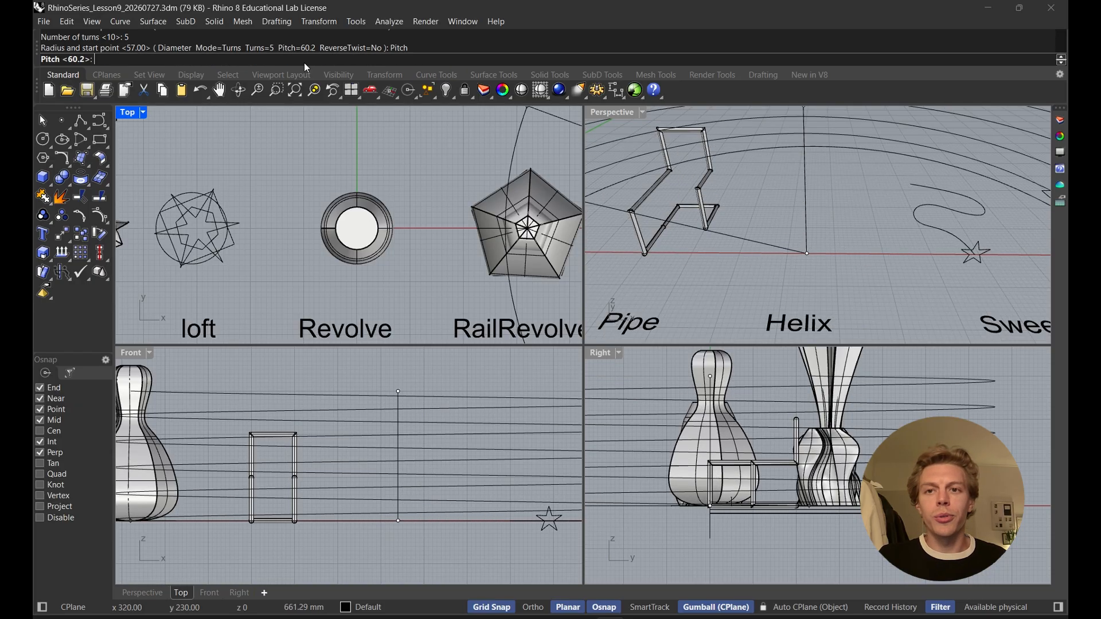
text(25)
key(Return)
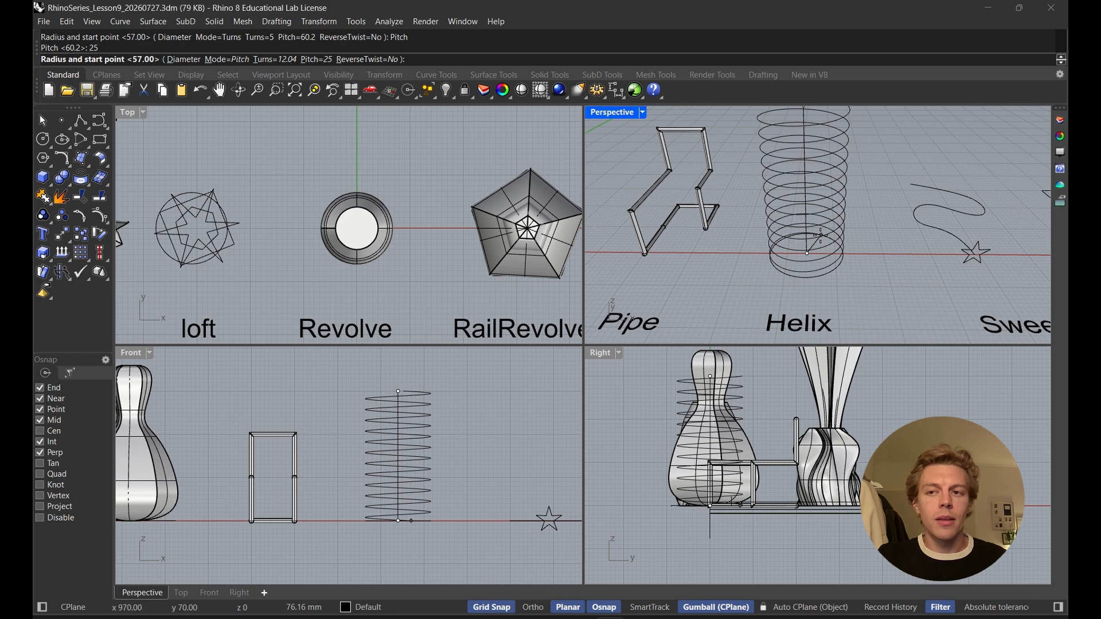
- Set the helix to 5 turns and complete it with a freehand radius and start point
click(288, 66)
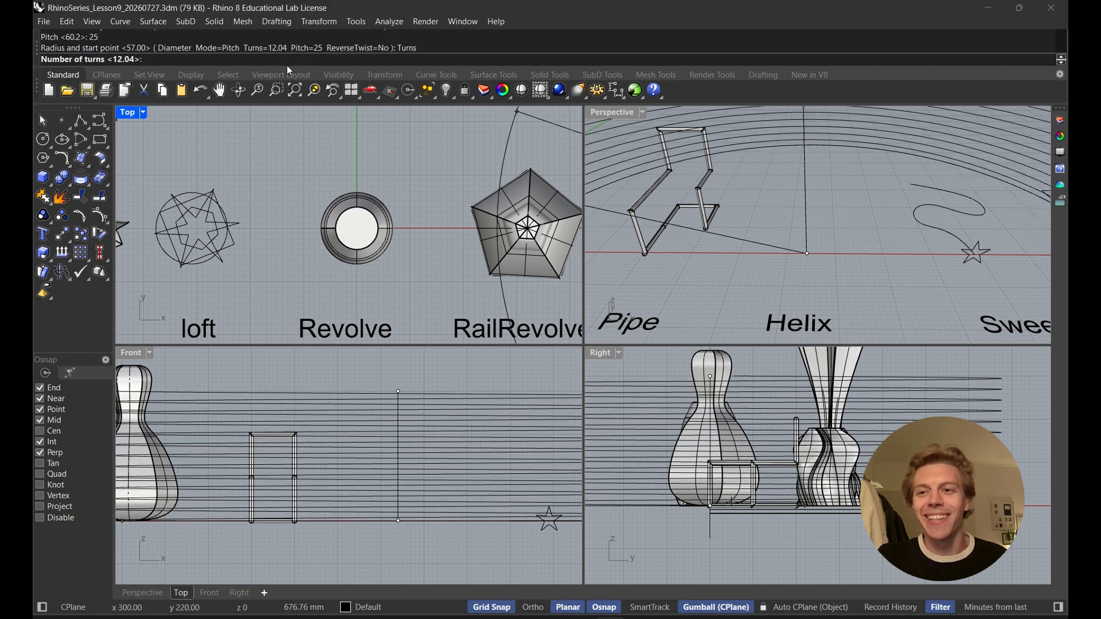
text(5)
key(Return)
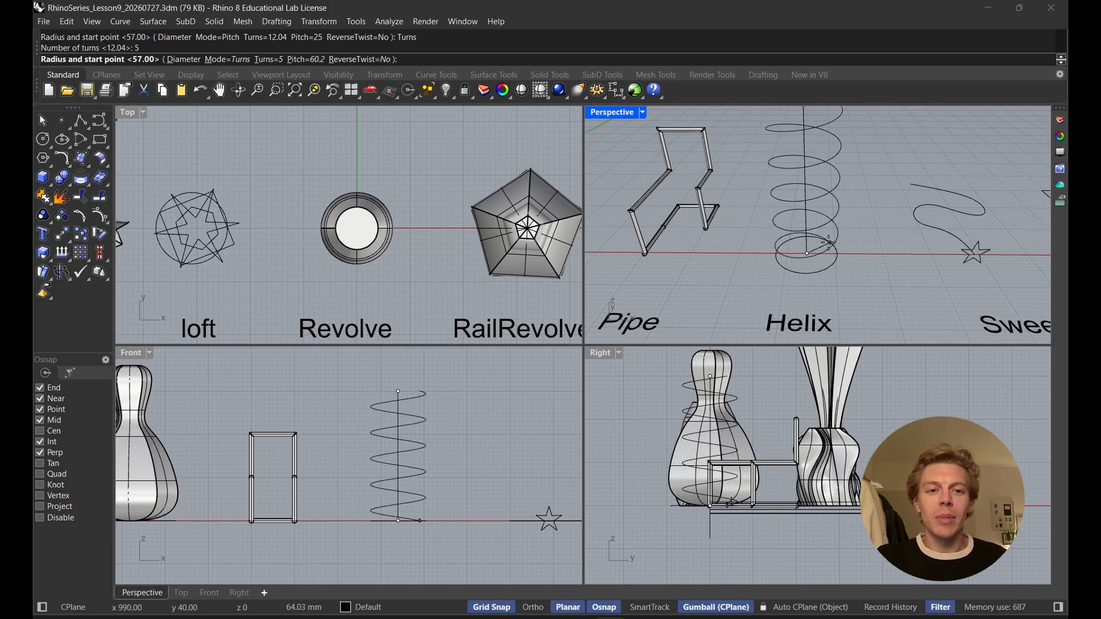
click(832, 210)
- Enlarge the Perspective view and begin a pipe along the new helix with a start radius of 5 mm
right_drag(831, 210, 694, 157)
double_click(615, 114)
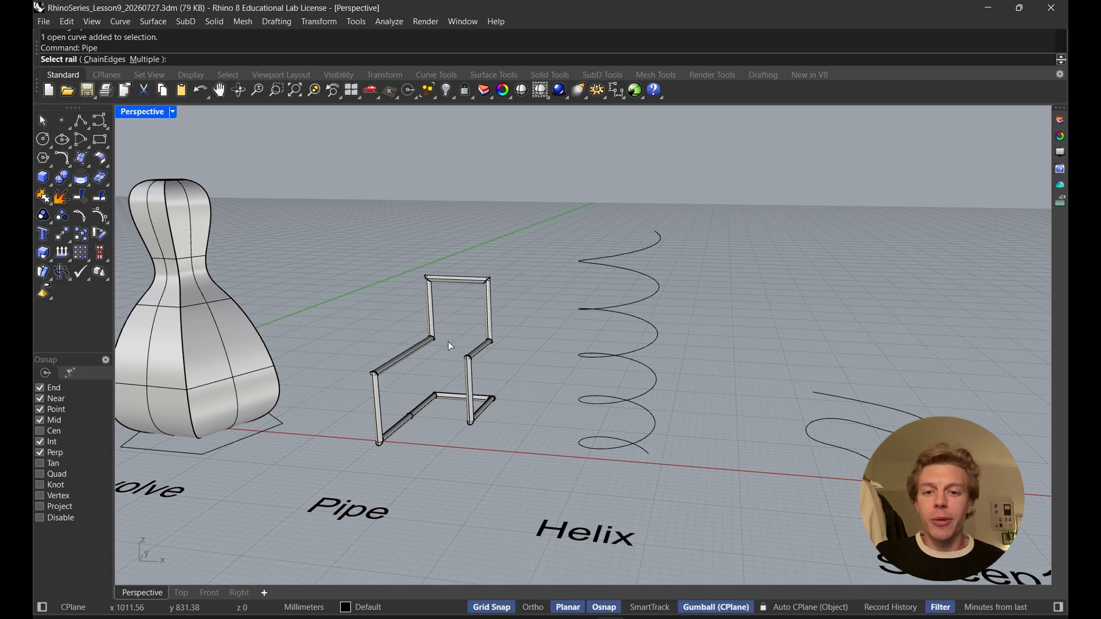
shift+right_drag(614, 307, 613, 268)
click(627, 260)
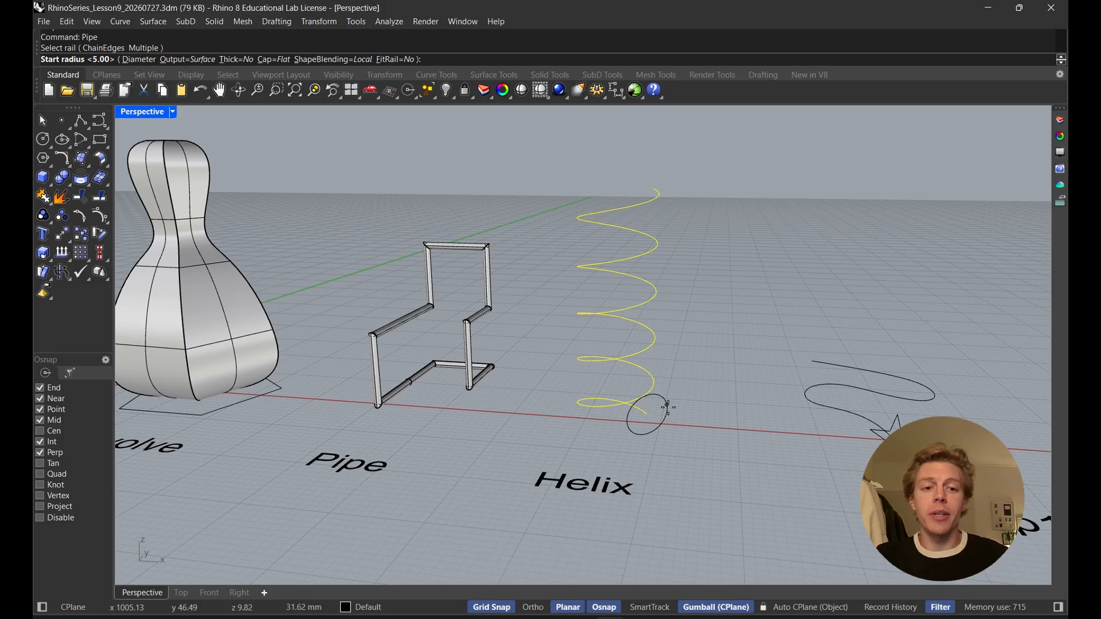
text(5)
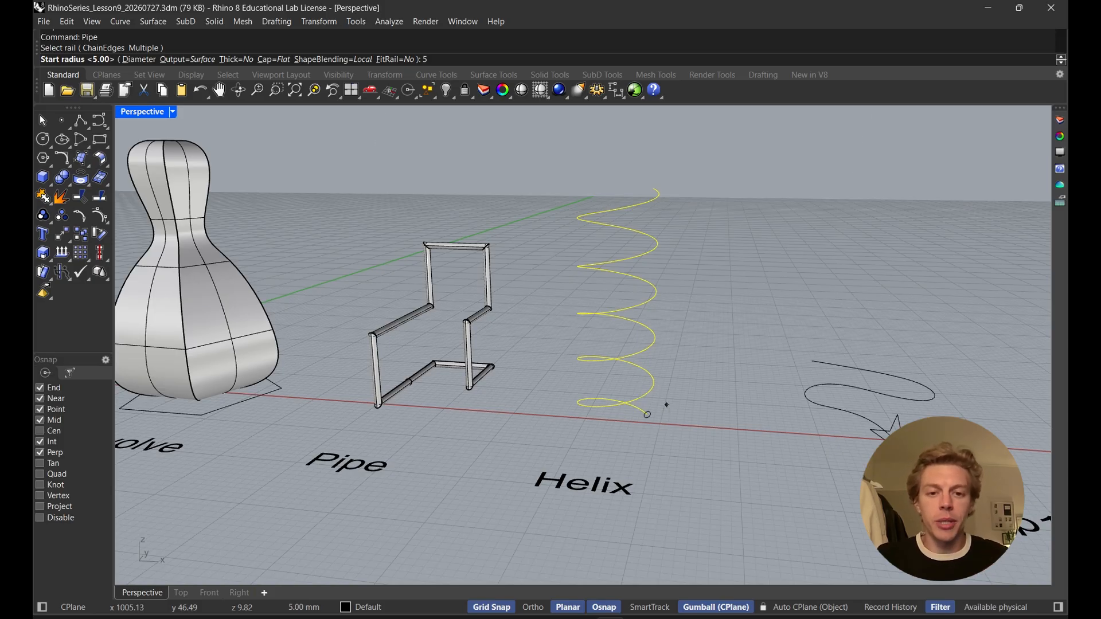
key(Return)
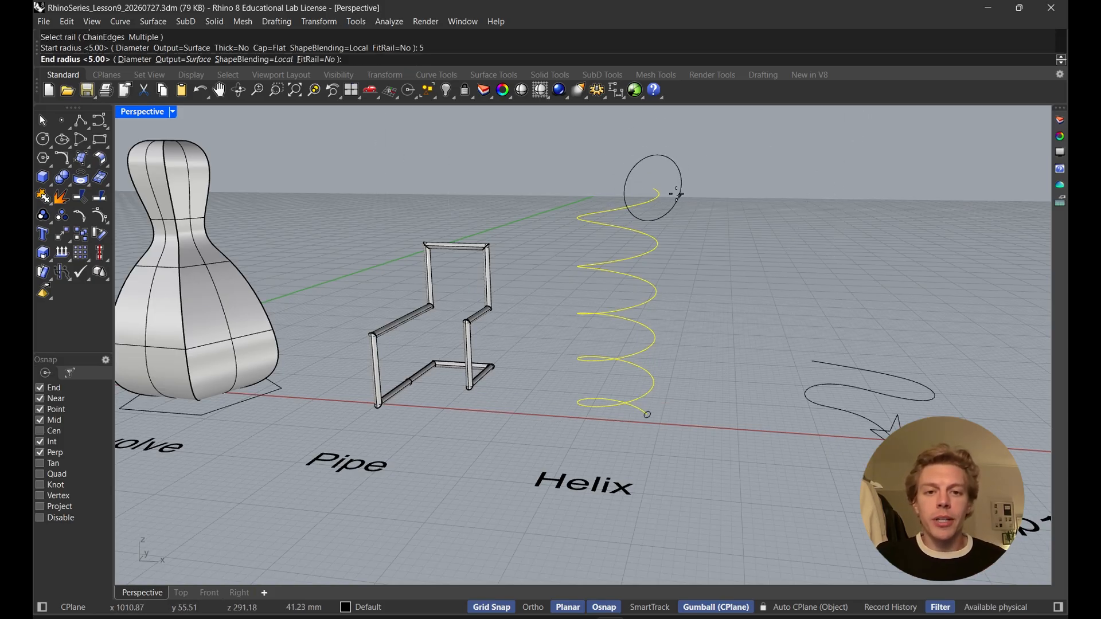
- Try end radii of 10 and 25 mm, settle on 15 mm, and finish the tapered pipe without additional radii
text(10)
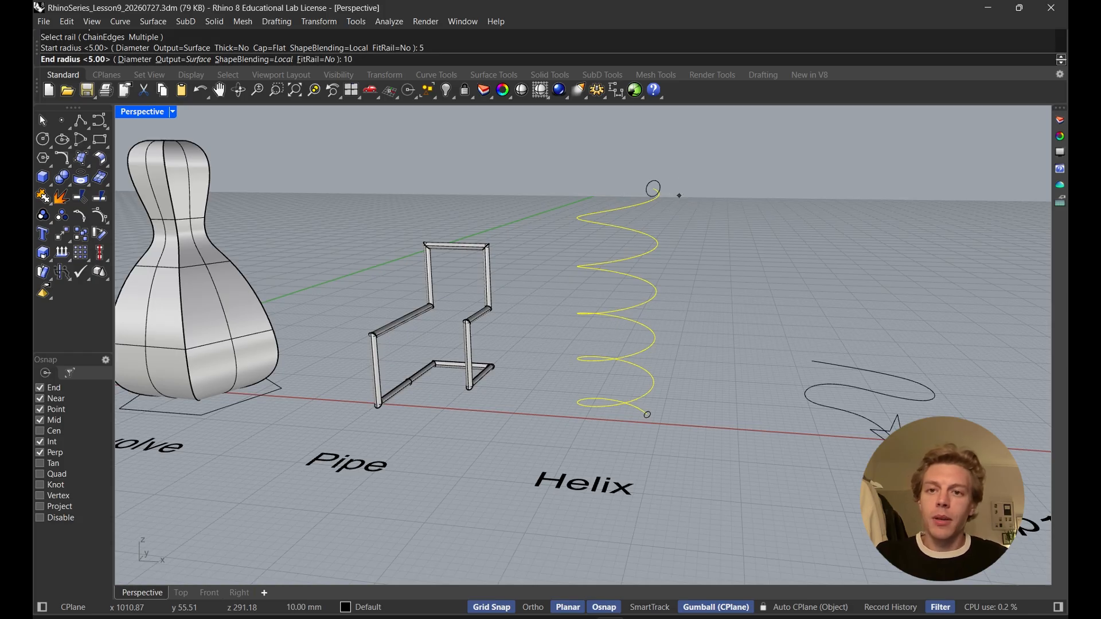
key(BackSpace)
key(BackSpace)
text(25)
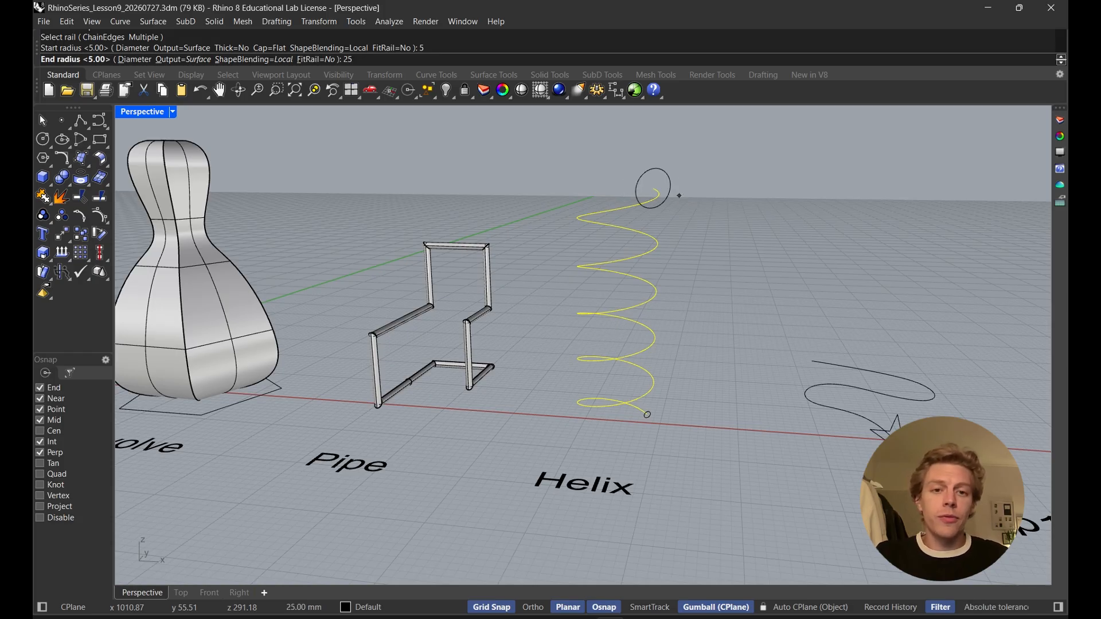
key(BackSpace)
key(BackSpace)
text(15)
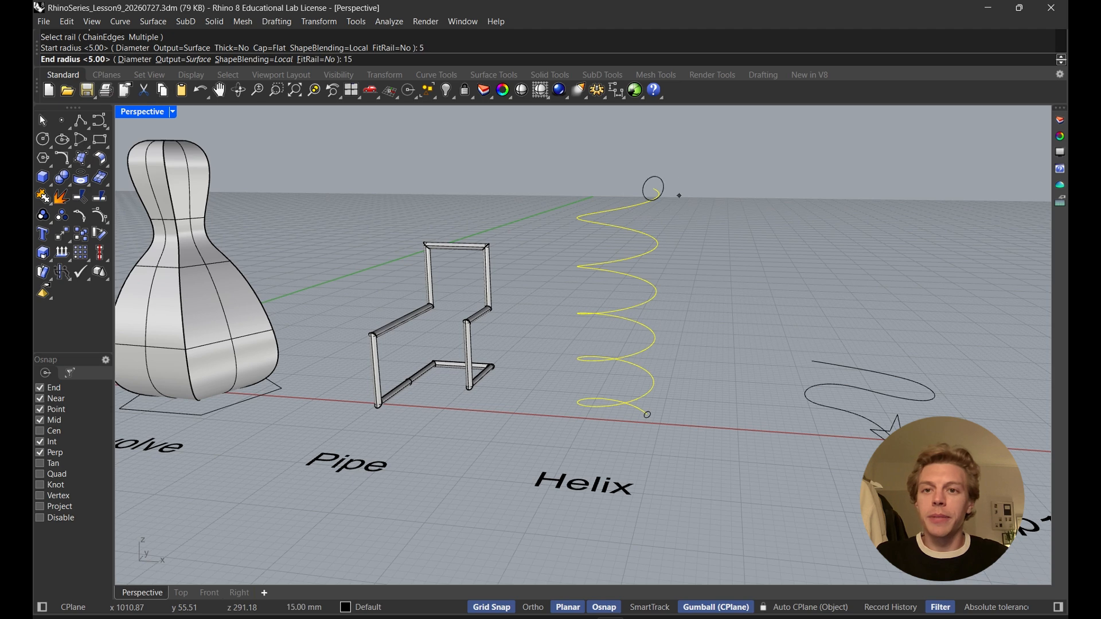
key(Return)
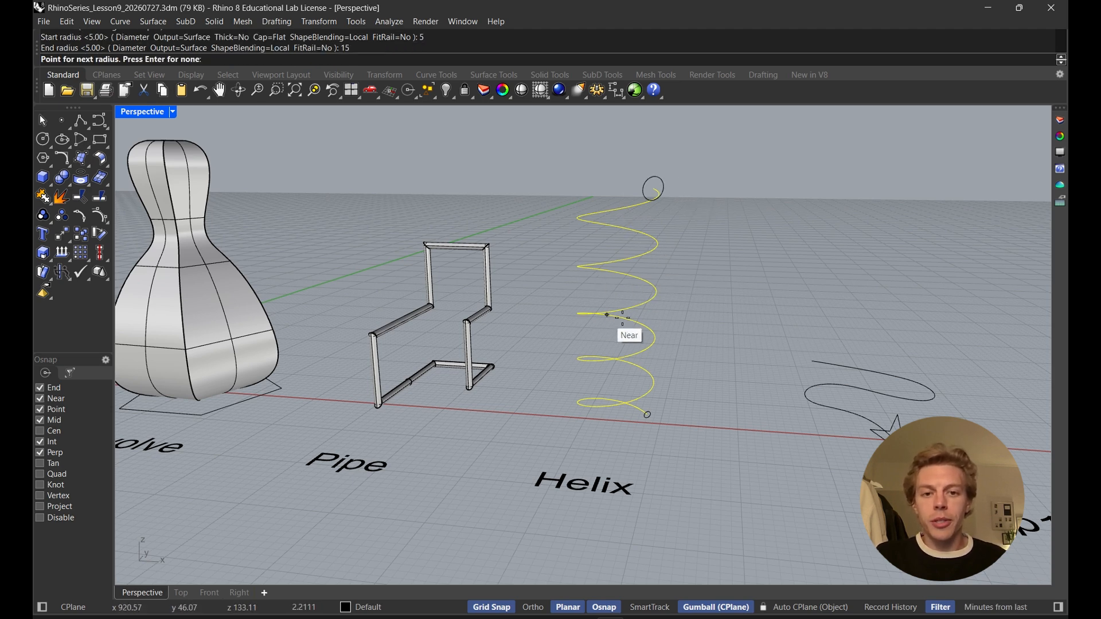
key(Return)
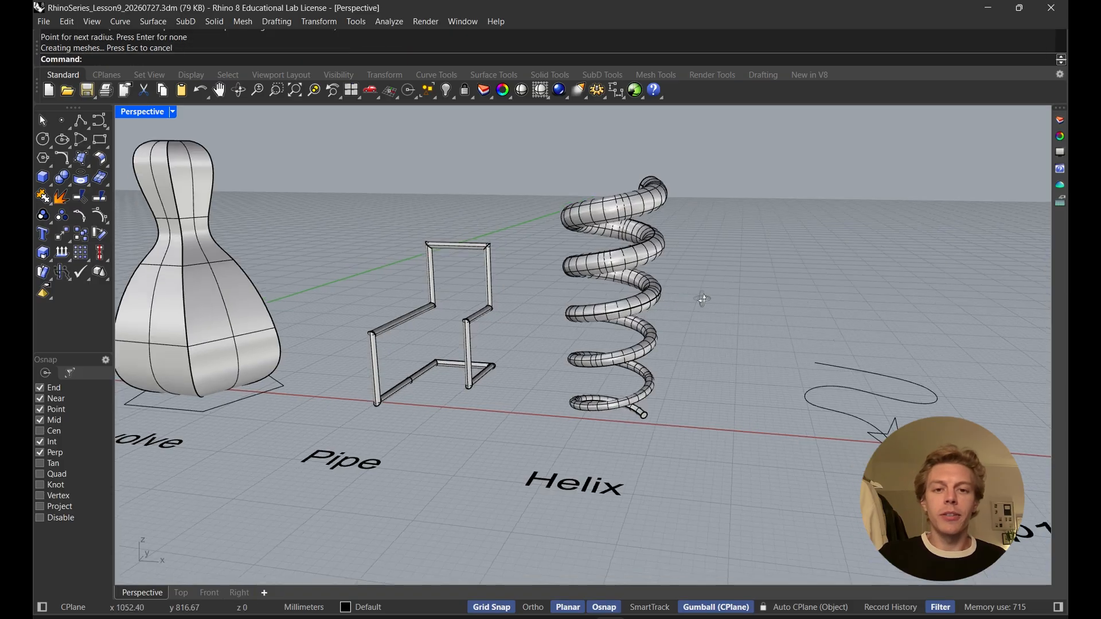
- Inspect the tapered spring from another angle and undo its pipe
right_drag(700, 300, 623, 427)
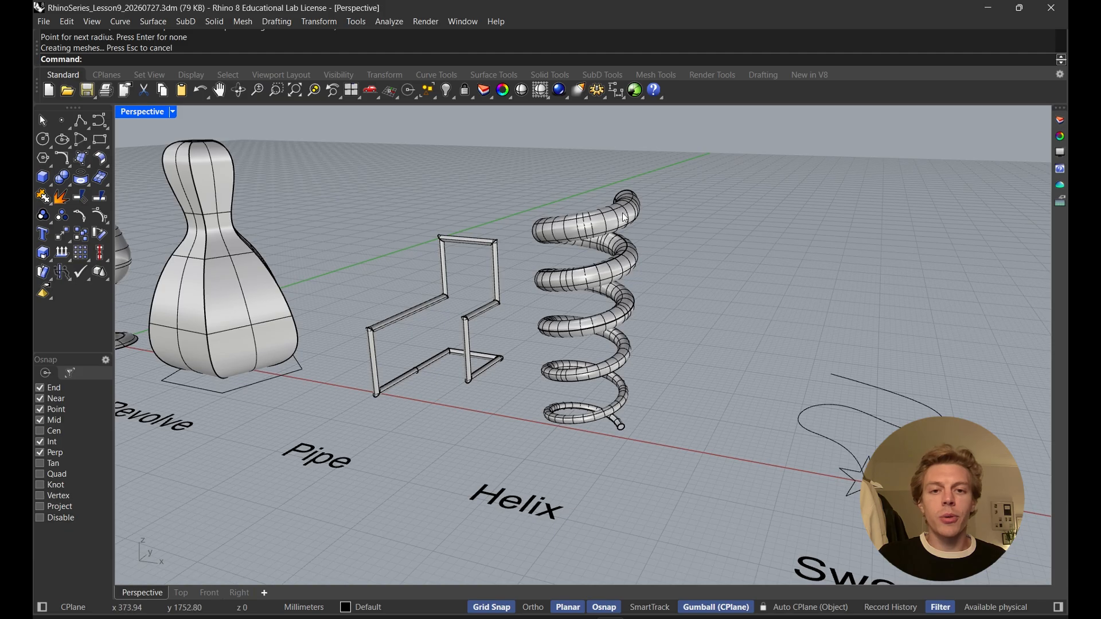
mouse_move(756, 298)
right_down()
mouse_move(787, 294)
mouse_move(755, 297)
right_up()
key(ctrl+z)
- Pipe the helix again with a start radius of 5 mm and an end radius of 15 mm
key(Return)
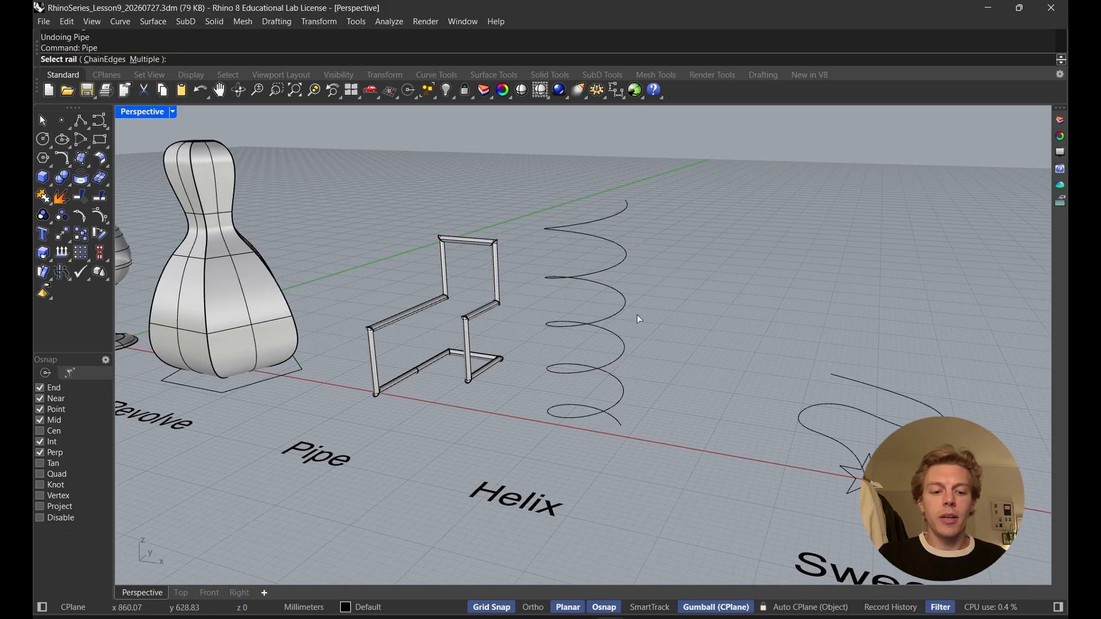
click(623, 308)
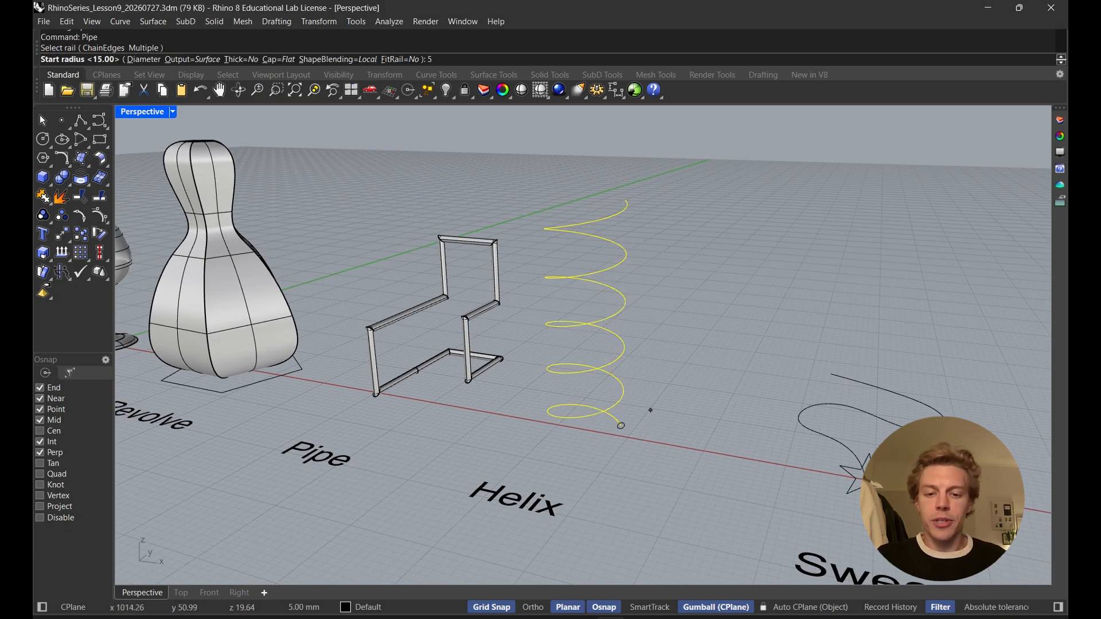
text(5)
key(Return)
text(15)
key(Return)
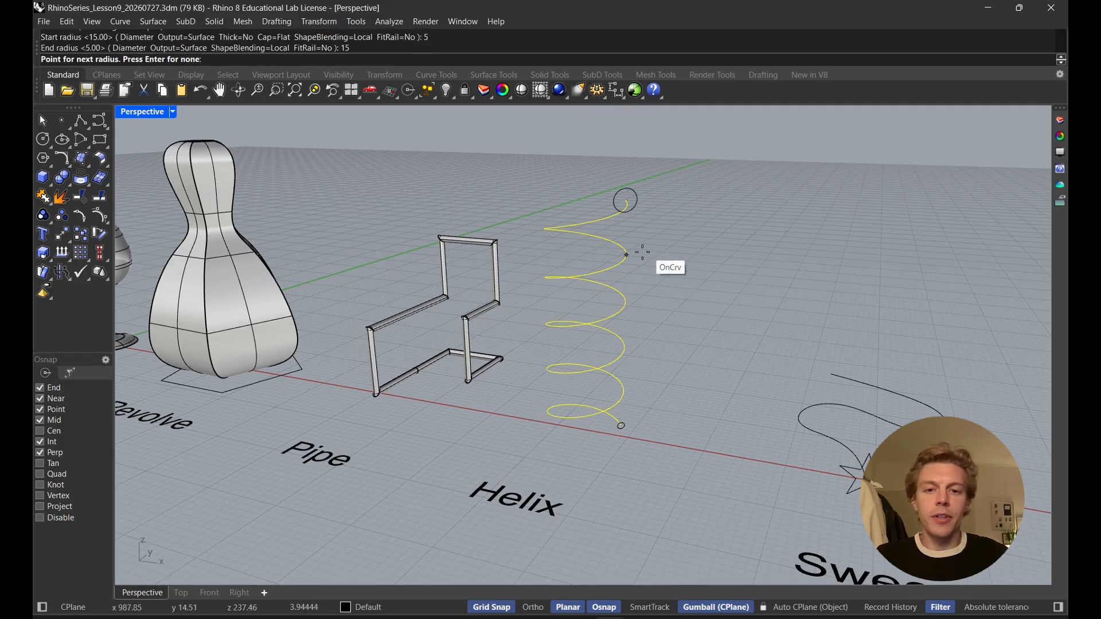
- Add freehand intermediate radii at two points on the lower half of the helix and complete the pipe
click(562, 372)
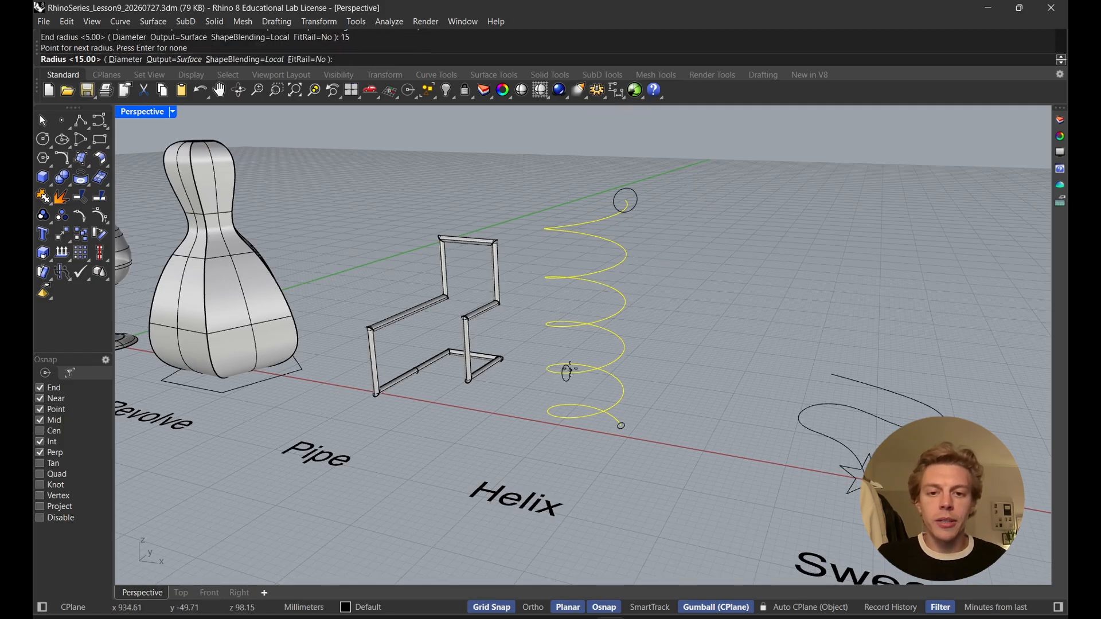
right_drag(572, 363, 507, 363)
shift+click(391, 304)
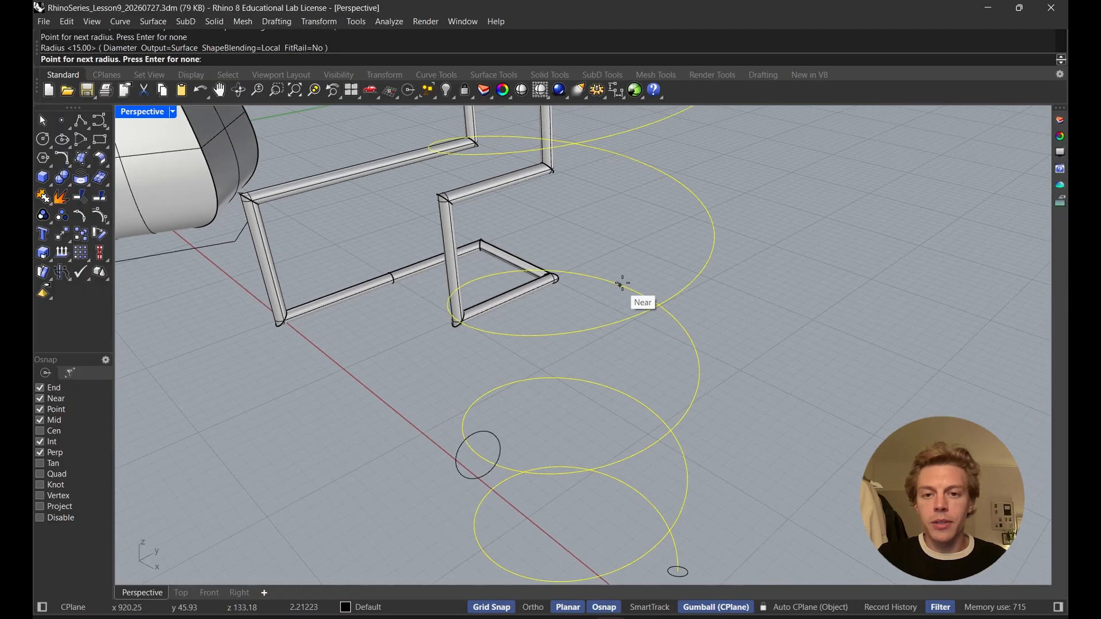
click(622, 284)
right_drag(635, 270, 675, 372)
key(Return)
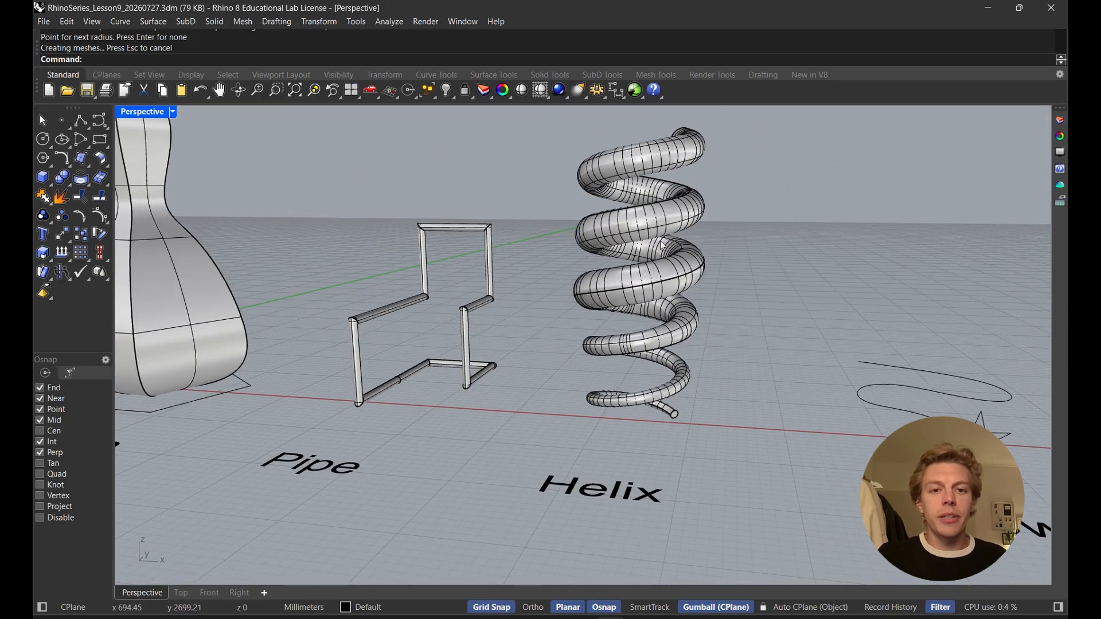
- Start a Sweep1 using the S-shaped curve as the rail and the star as the sweep shape
right_drag(659, 215, 651, 278)
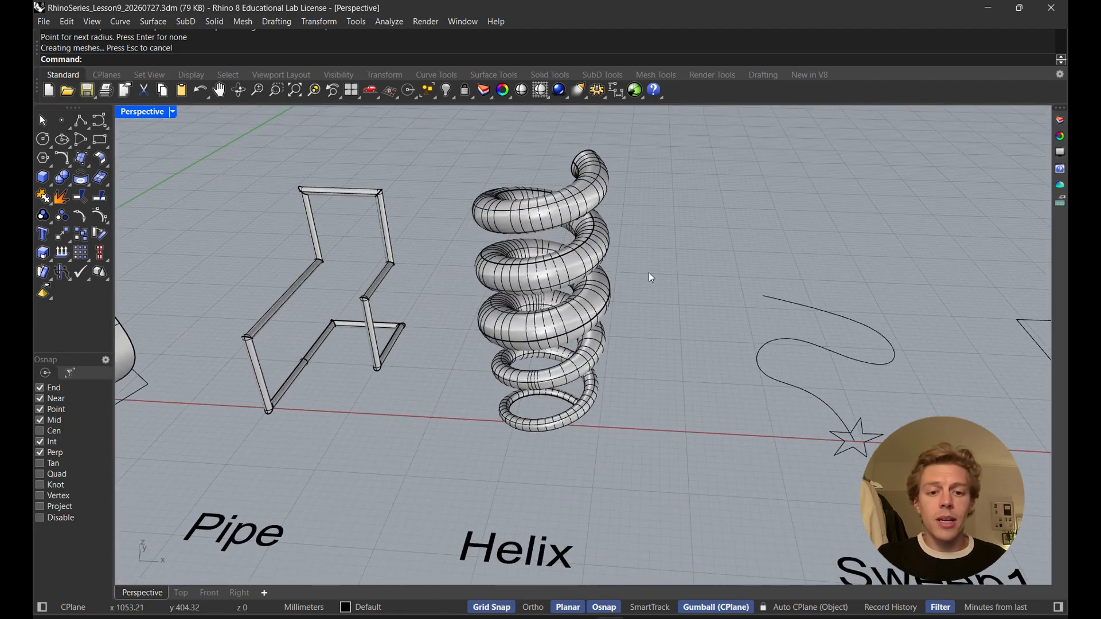
right_click(704, 278)
click(722, 235)
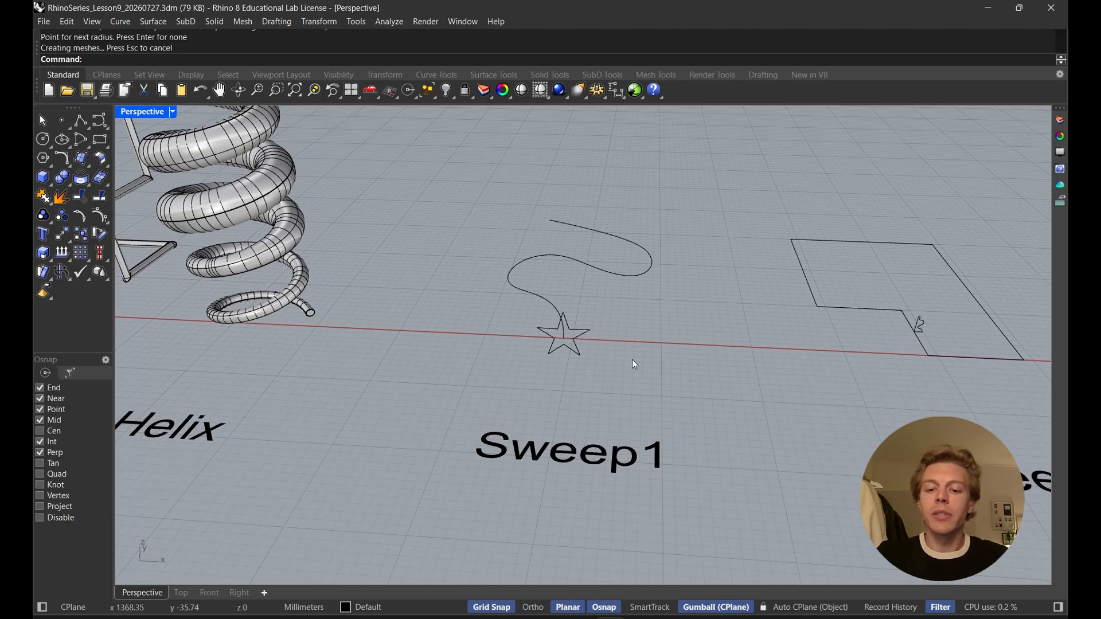
text(Sweep1)
key(Return)
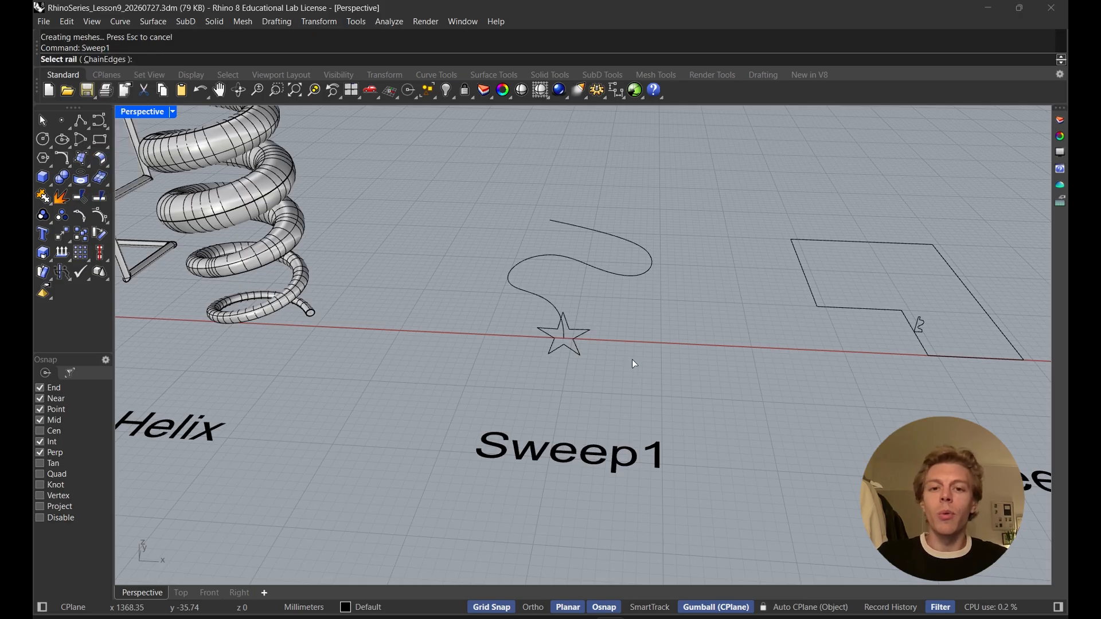
click(554, 256)
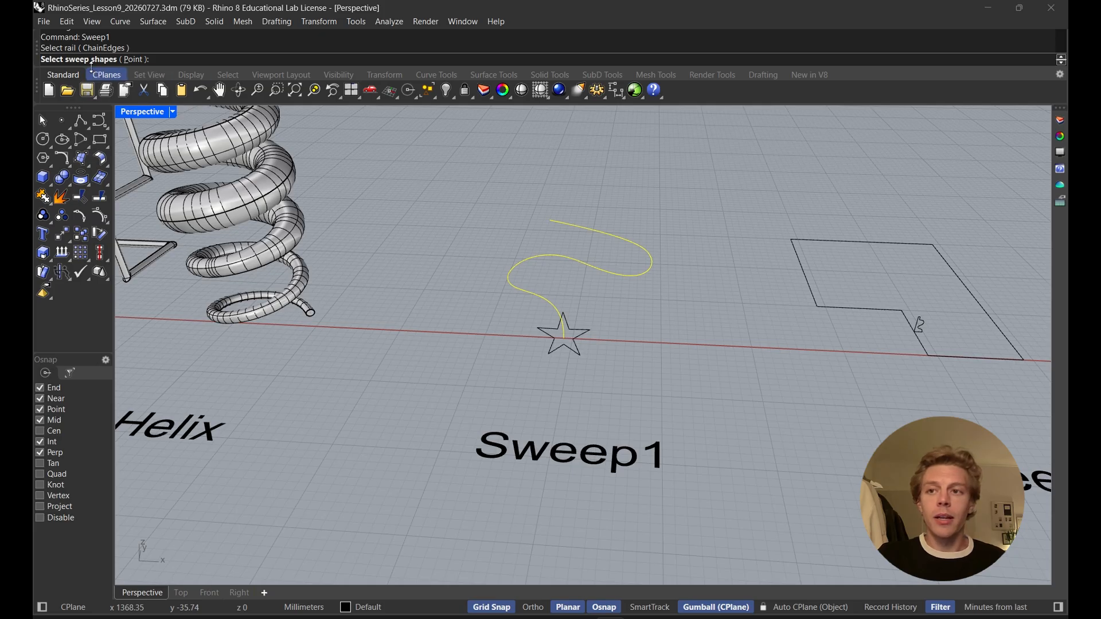
click(580, 336)
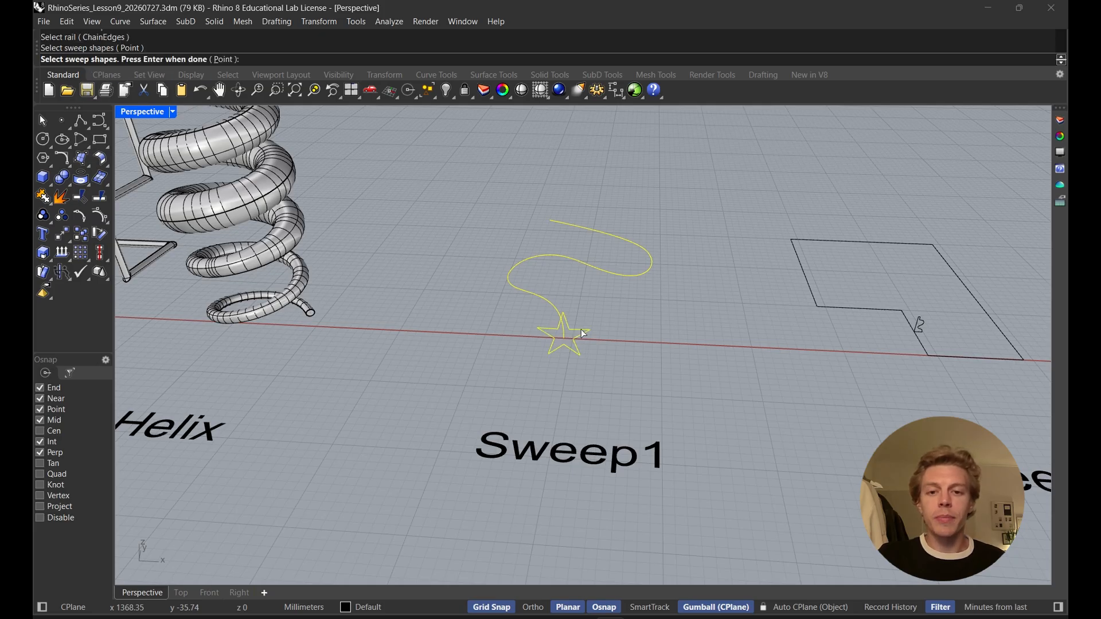
- Accept the star's seam point and finish the sweep with the Freeform frame style and unchanged cross sections
scroll(573, 277, up, 1)
key(Return)
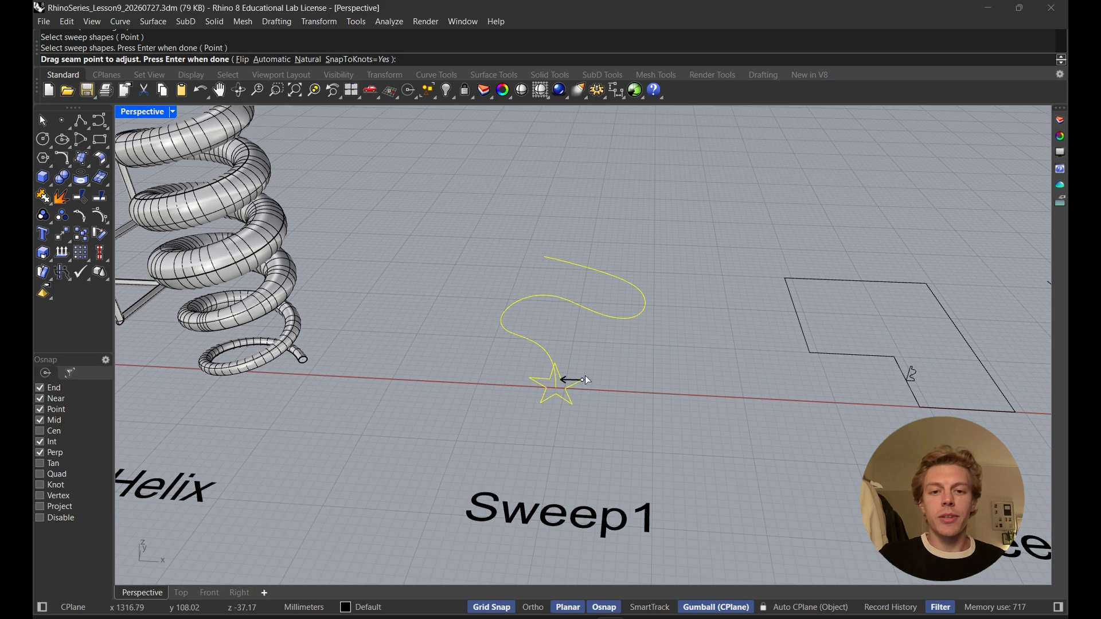
scroll(568, 378, up, 2)
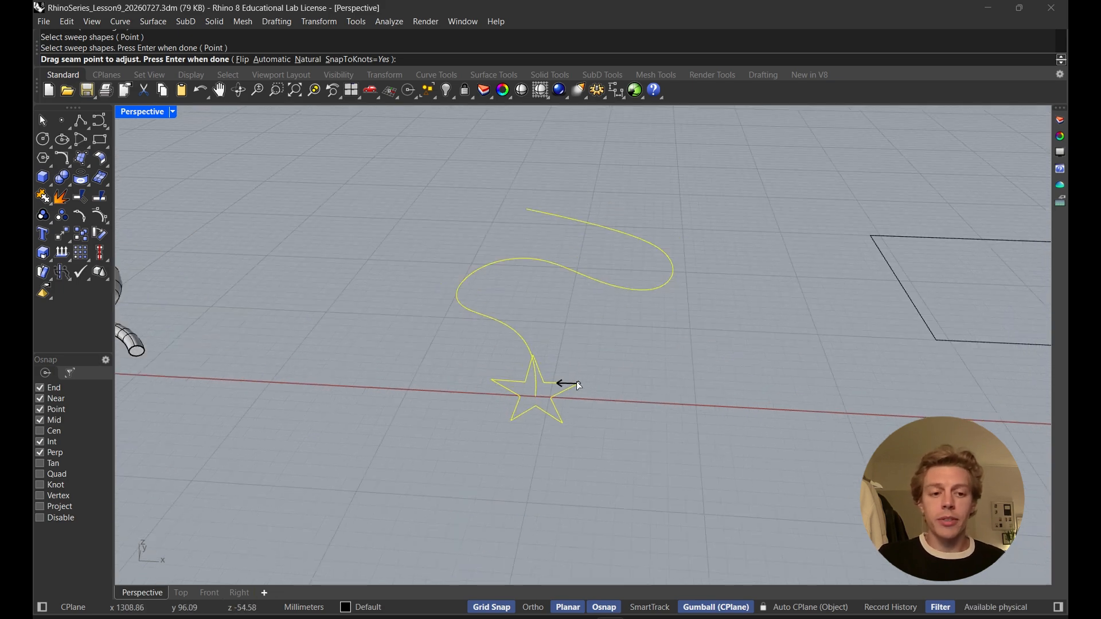
mouse_move(577, 384)
mouse_down()
mouse_move(556, 405)
mouse_move(562, 395)
mouse_move(536, 364)
mouse_move(576, 383)
mouse_up()
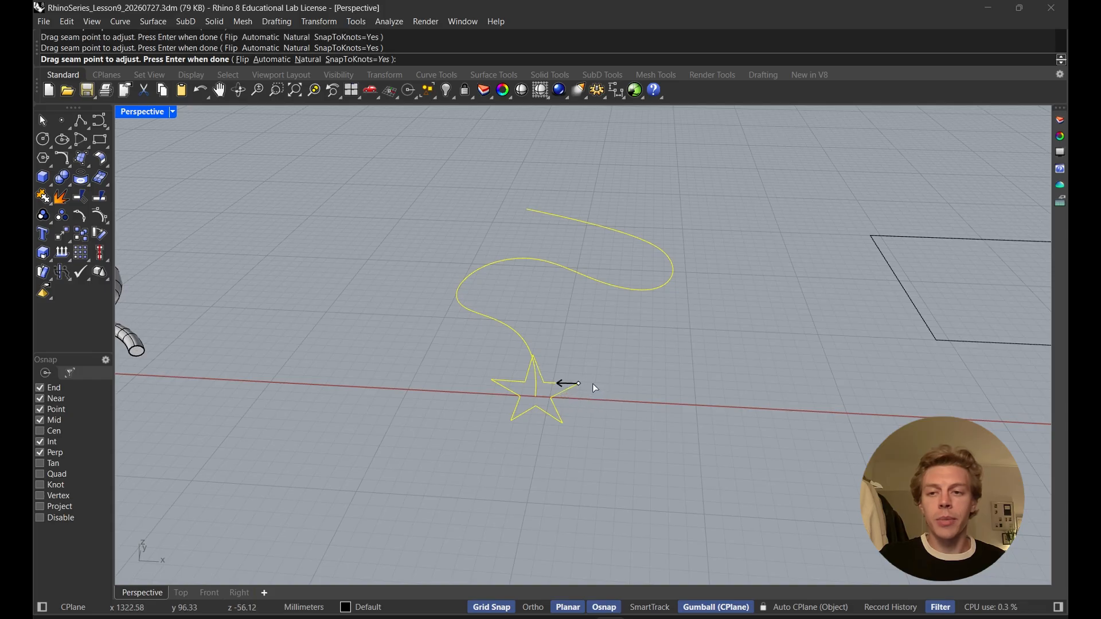
key(Return)
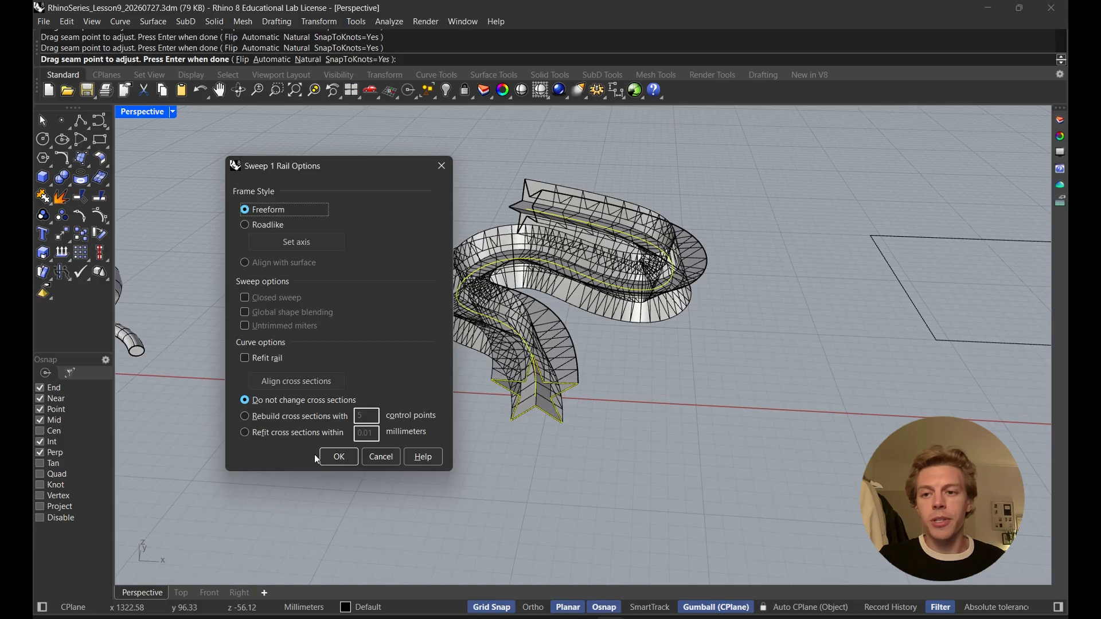
click(330, 457)
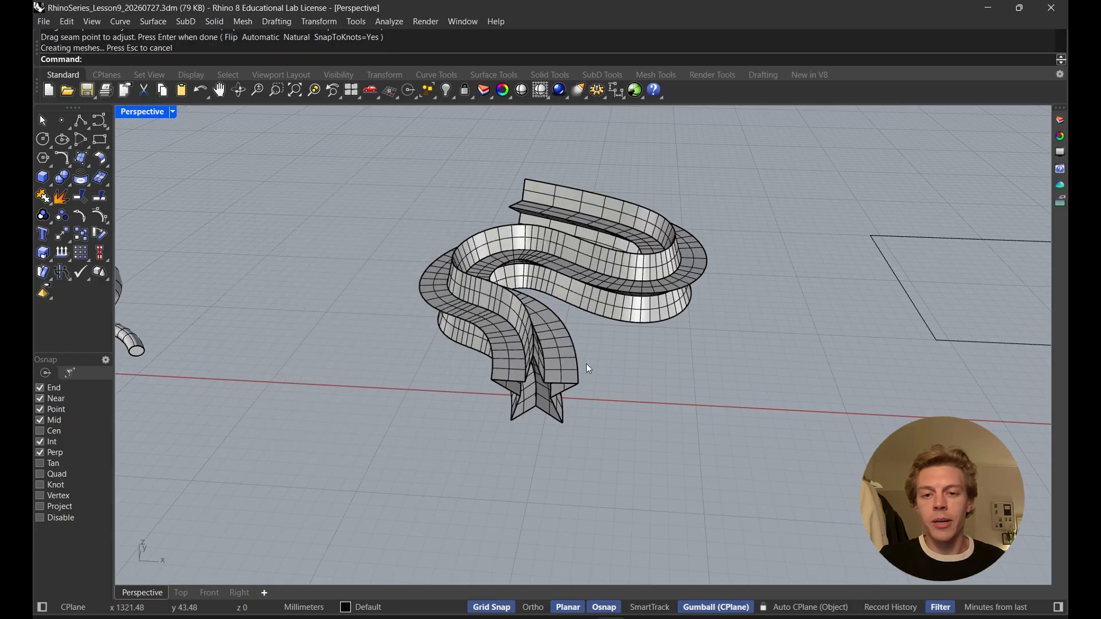
- Cap both open ends of the star-shaped sweep to make it a closed solid
right_drag(586, 364, 319, 329)
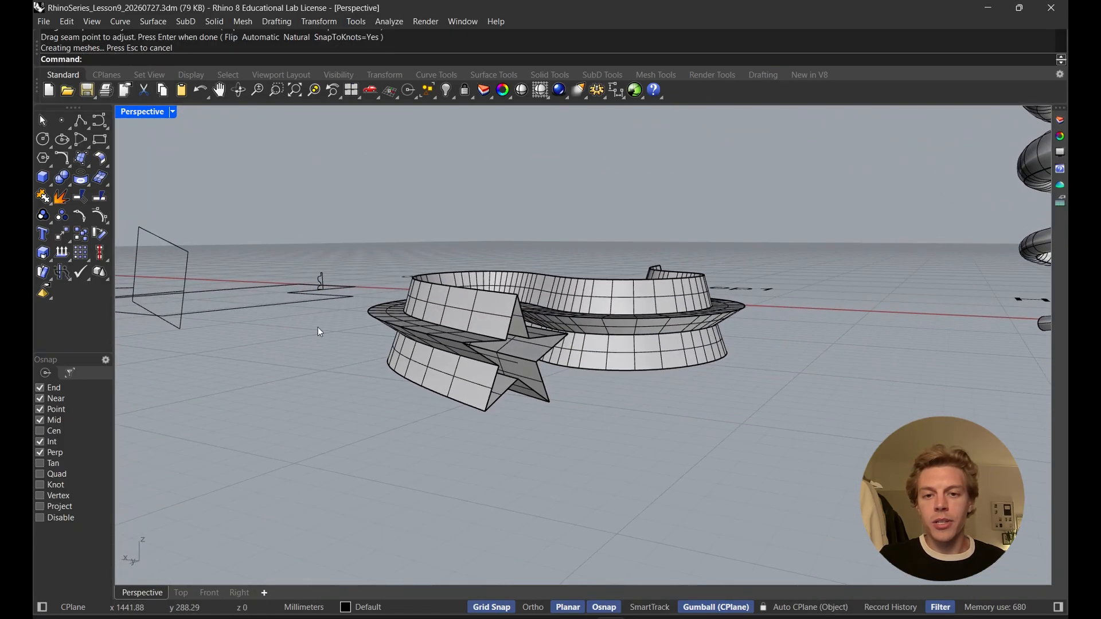
click(380, 325)
text(cap)
key(Return)
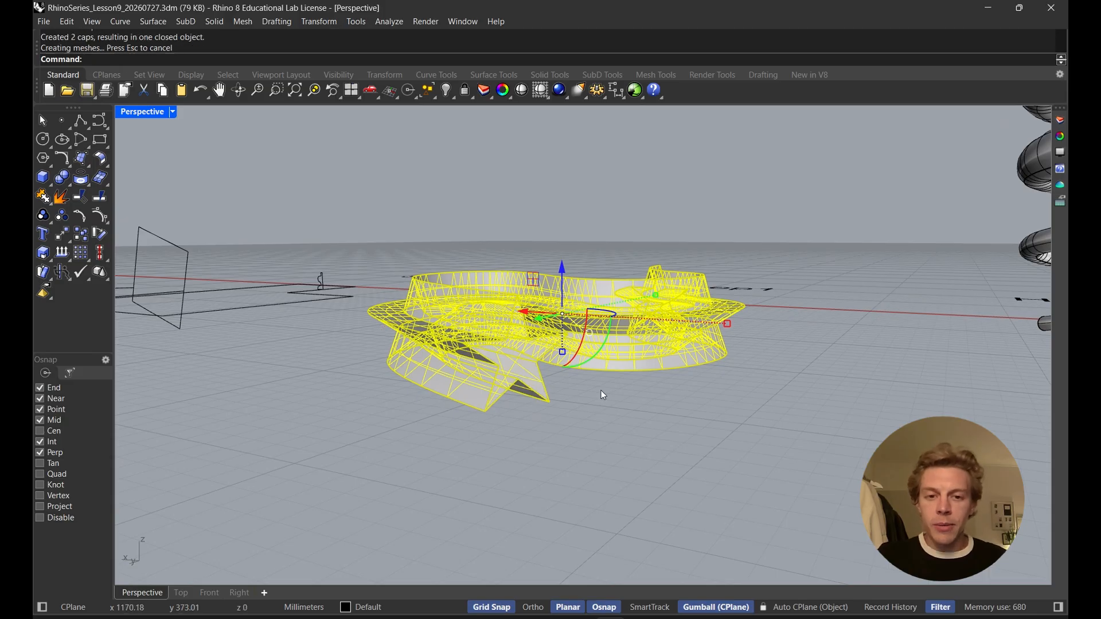
right_drag(602, 395, 474, 362)
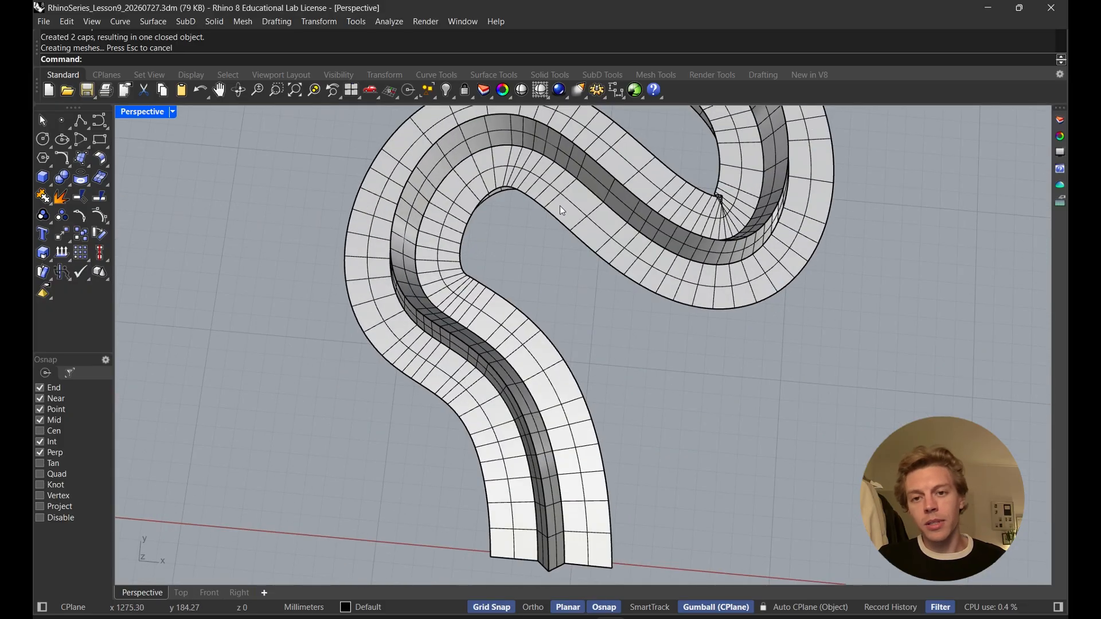
right_drag(525, 296, 625, 278)
scroll(615, 326, down, 4)
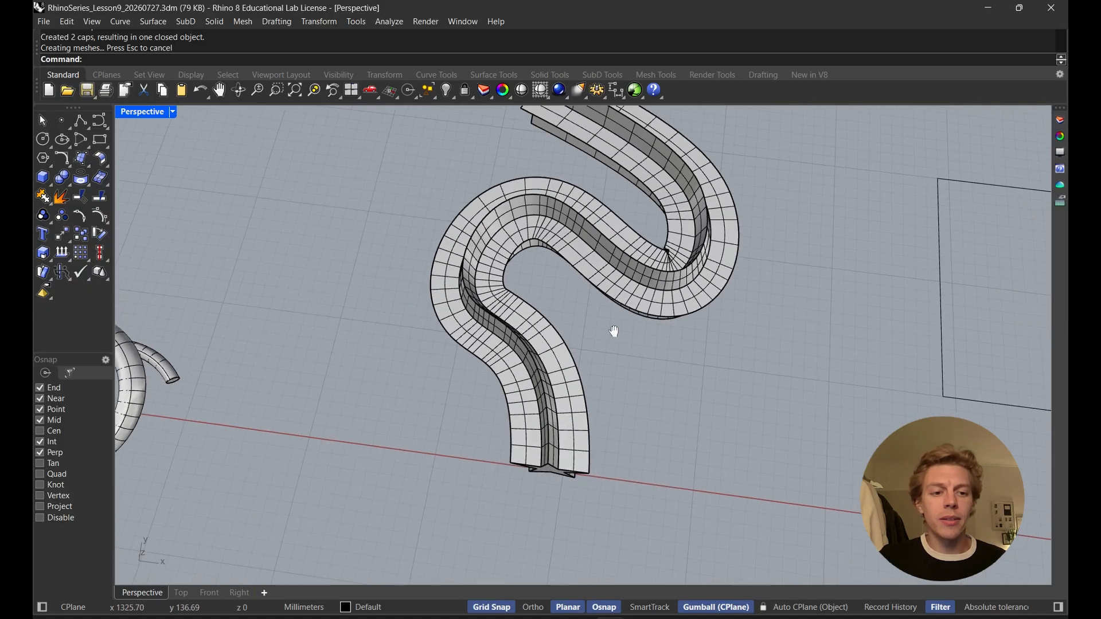
- Start a Sweep1 using the closed L-shaped polyline as the rail and the small moulding profile as the shape
right_drag(614, 331, 445, 353)
scroll(674, 328, down, 3)
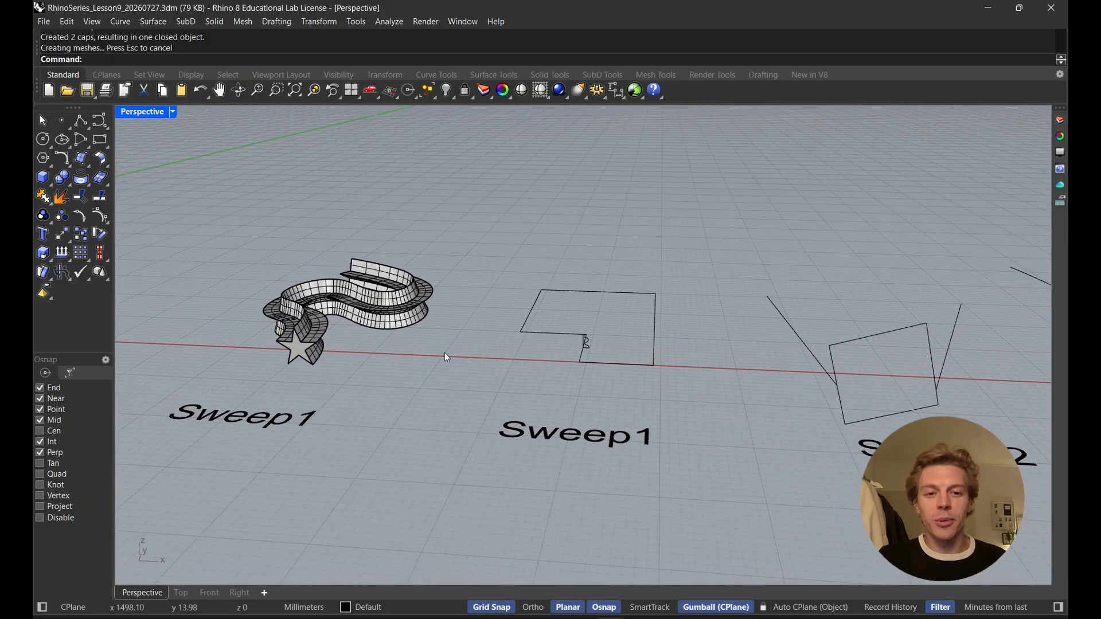
scroll(562, 354, up, 2)
right_drag(559, 355, 583, 360)
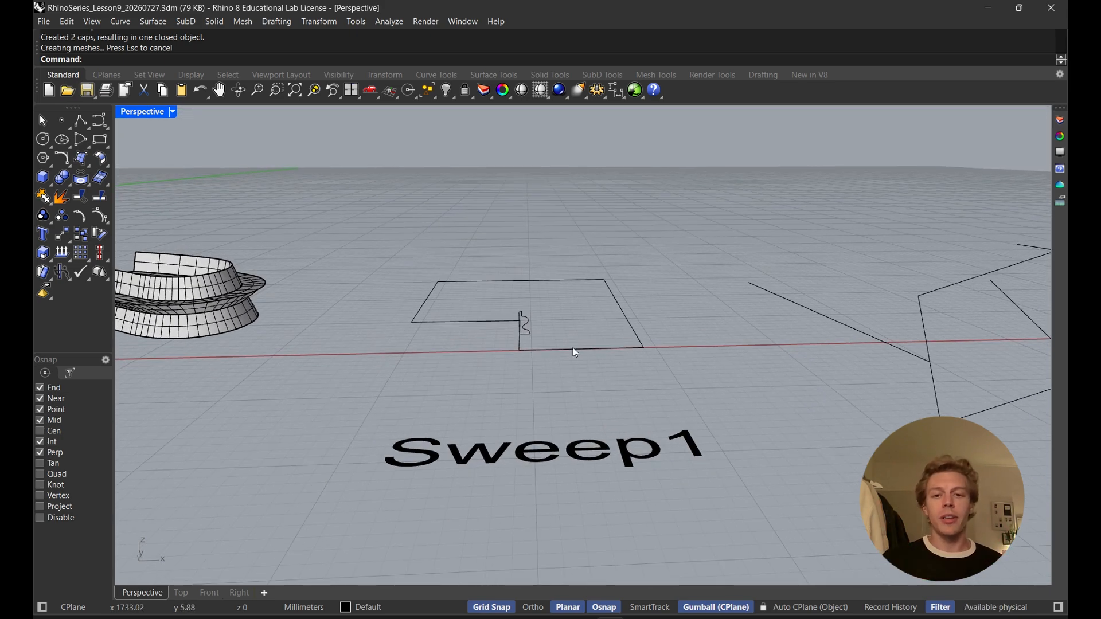
scroll(574, 348, up, 4)
shift+right_drag(532, 348, 607, 368)
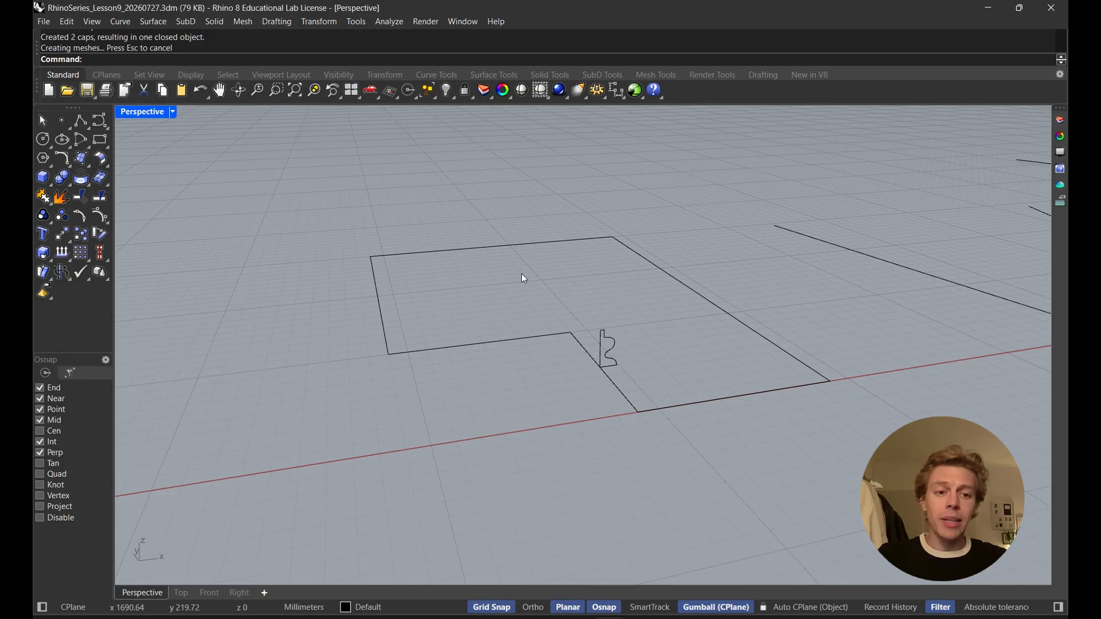
text(Sweep1)
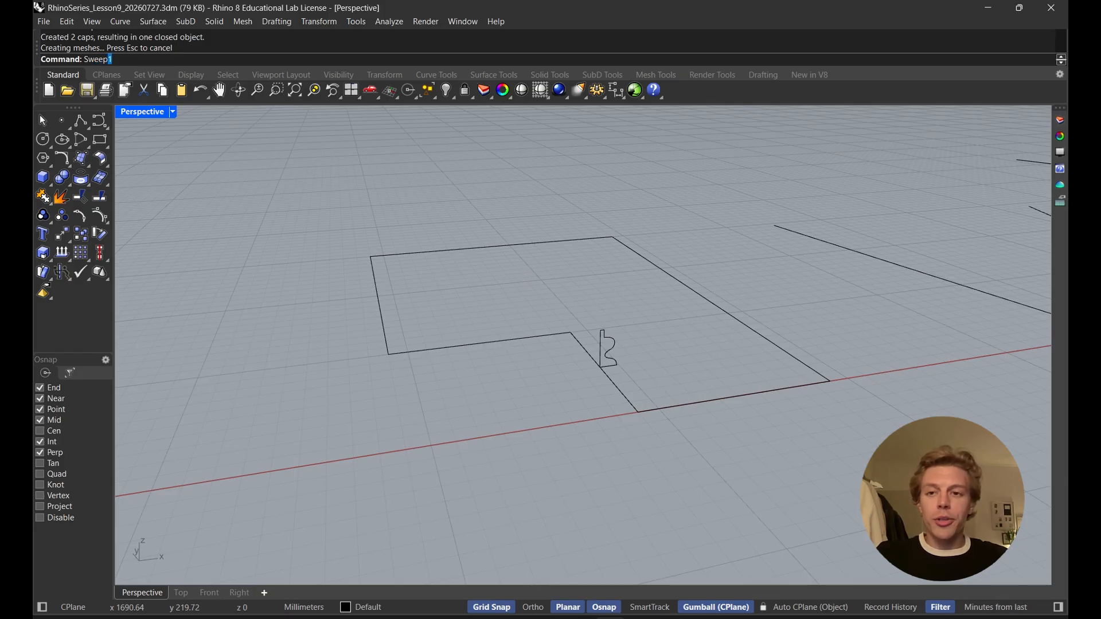
key(Return)
click(578, 339)
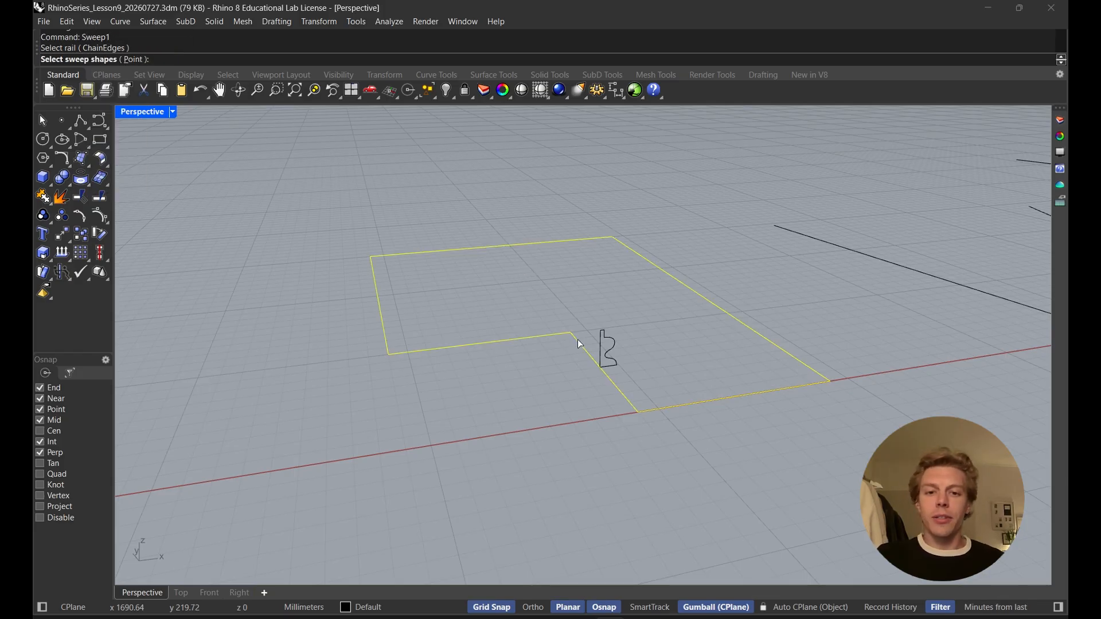
click(610, 338)
- Accept the moulding profile's seam and finish the closed sweep with the Freeform frame style and unchanged cross sections
right_drag(610, 338, 645, 343)
key(Return)
key(Return)
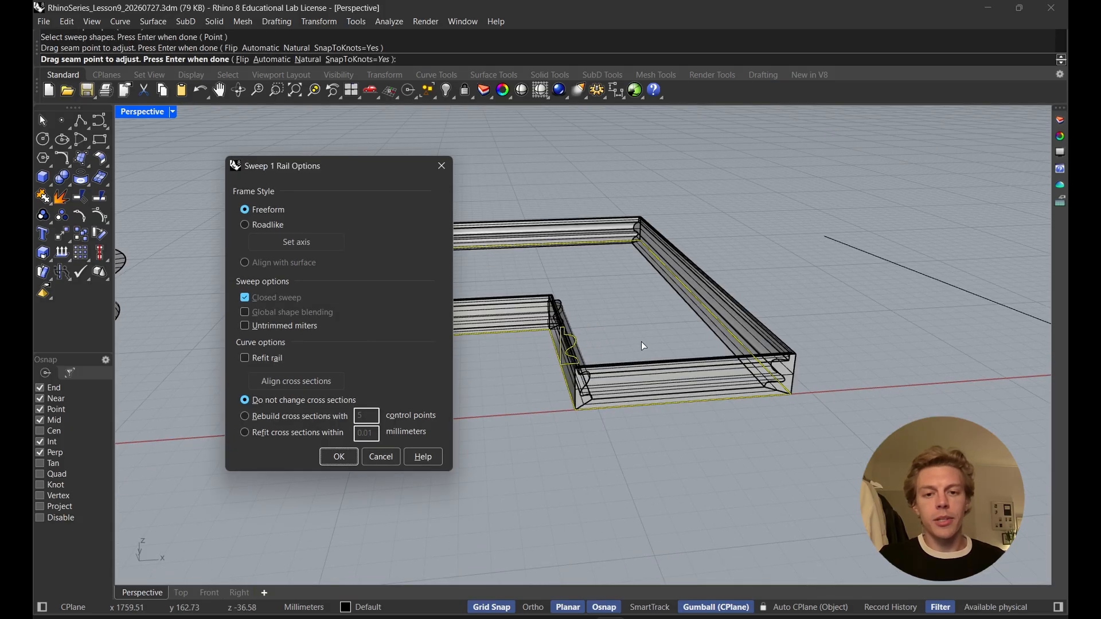
click(321, 460)
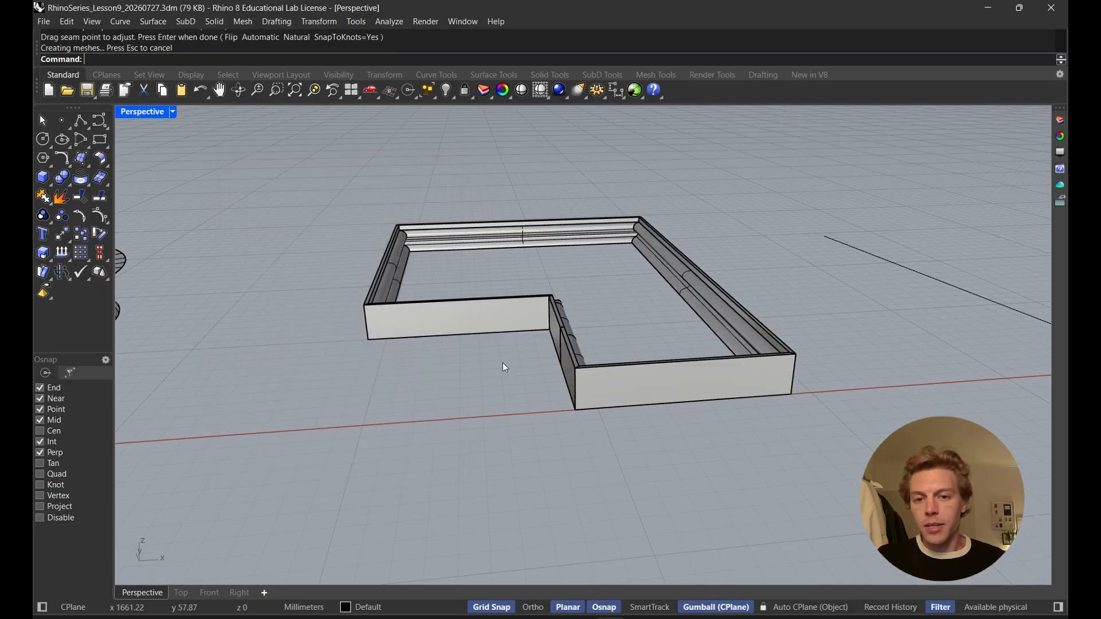
- Examine the inner profile and the corners of the swept moulding frame from several angles
right_drag(504, 364, 454, 372)
scroll(566, 388, up, 5)
scroll(570, 394, down, 5)
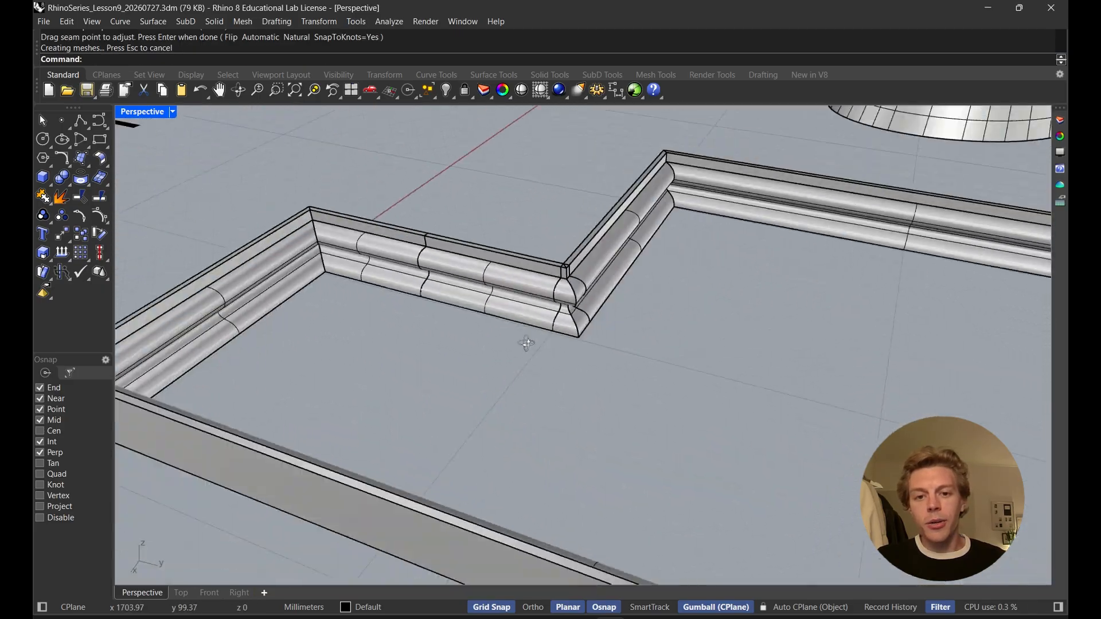
right_drag(569, 393, 715, 287)
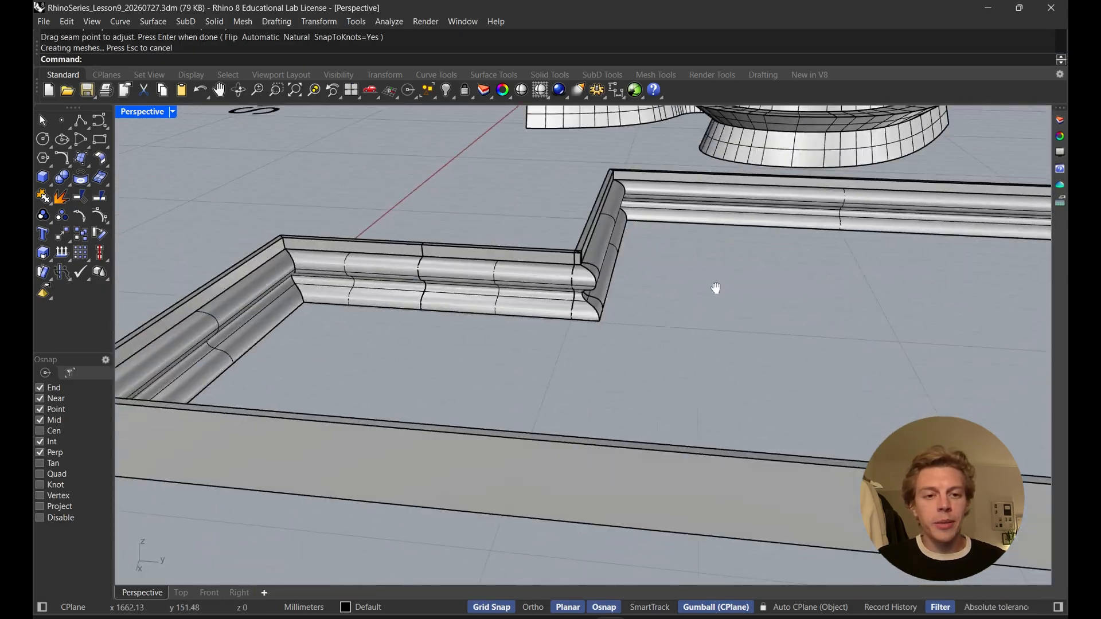
scroll(666, 315, down, 5)
right_drag(666, 314, 584, 351)
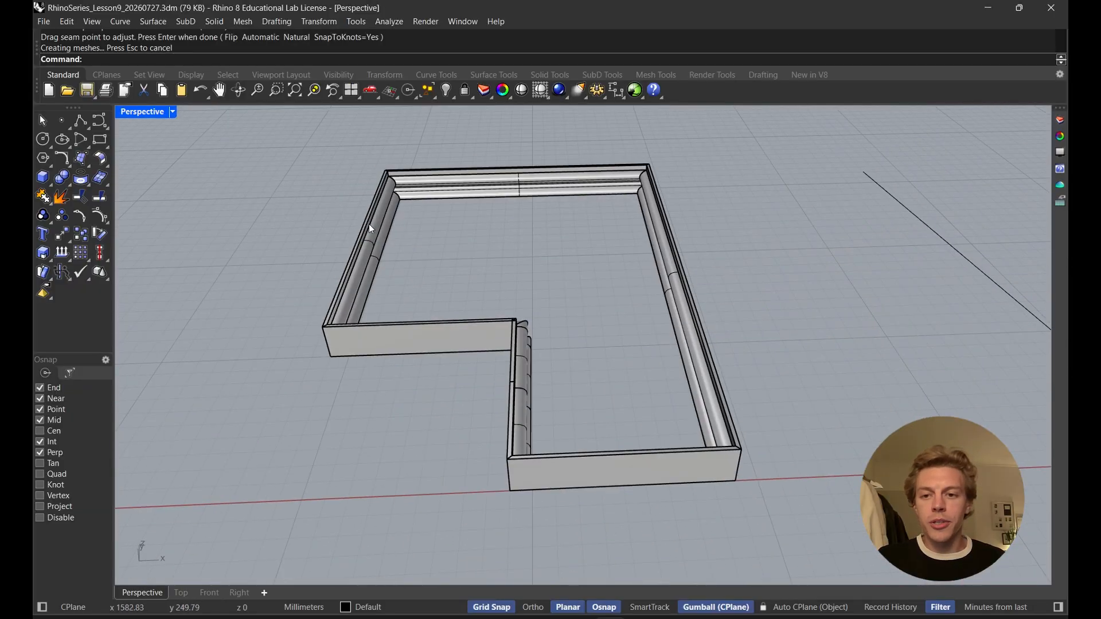
scroll(515, 381, down, 2)
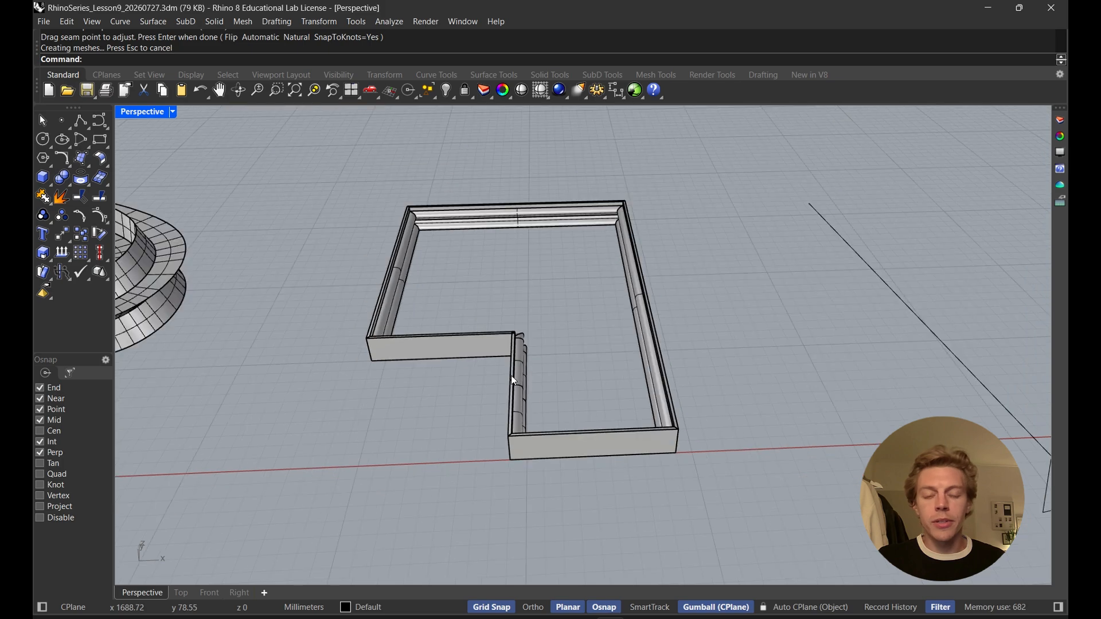
scroll(582, 358, down, 4)
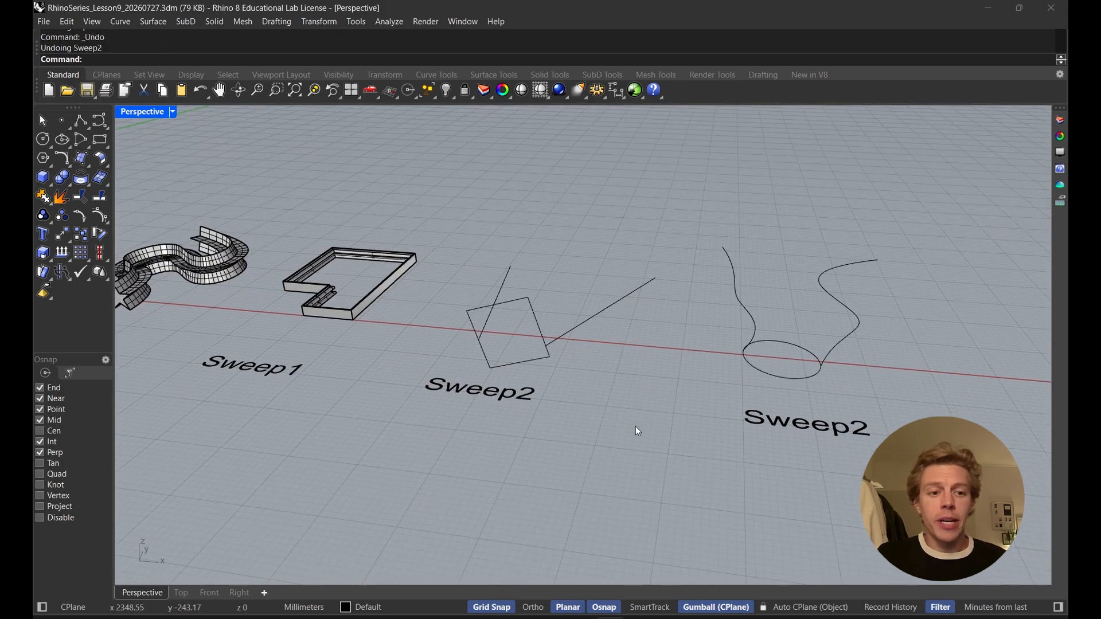
- Sweep the rotated square along the two diverging straight rails with Sweep2, accepting the seam and the default options
mouse_move(636, 425)
right_down()
mouse_move(664, 428)
mouse_move(623, 414)
right_up()
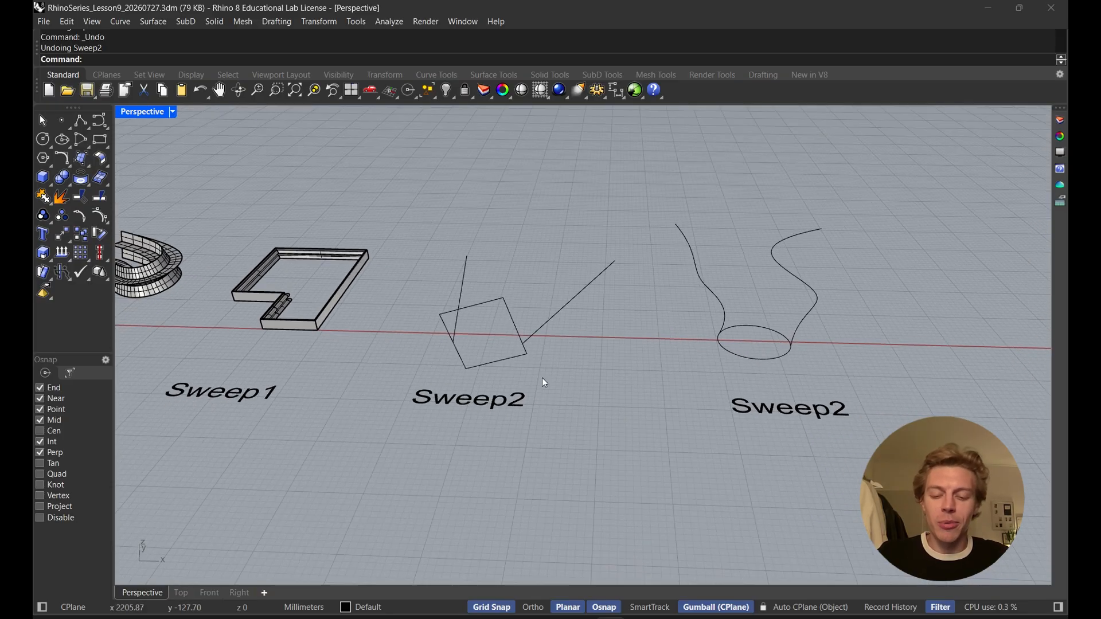
text(Sw)
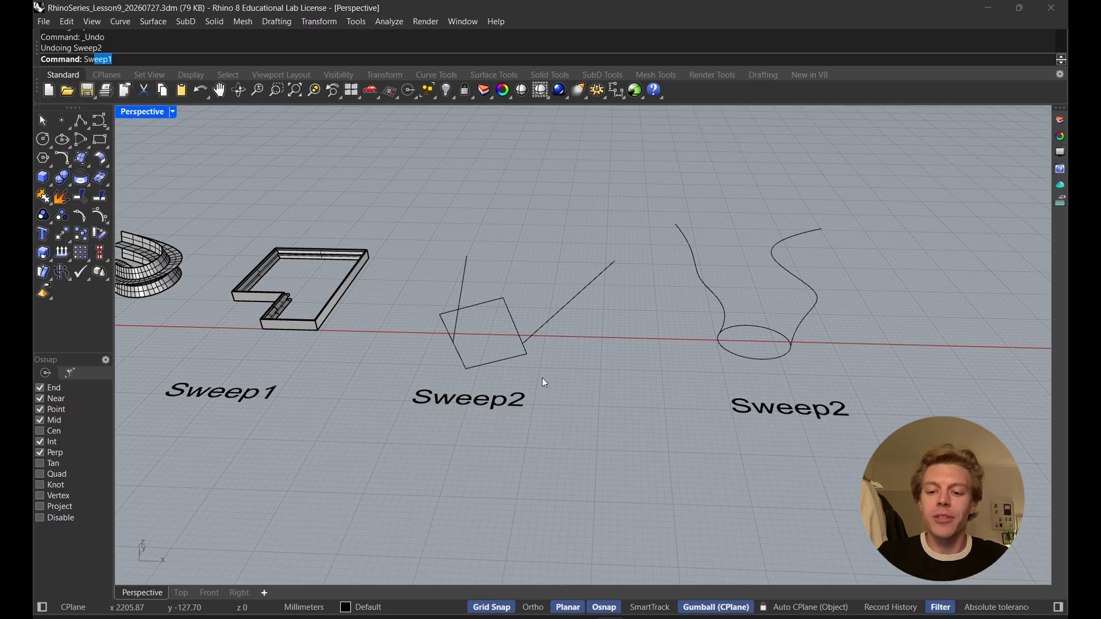
text(eep2)
key(Return)
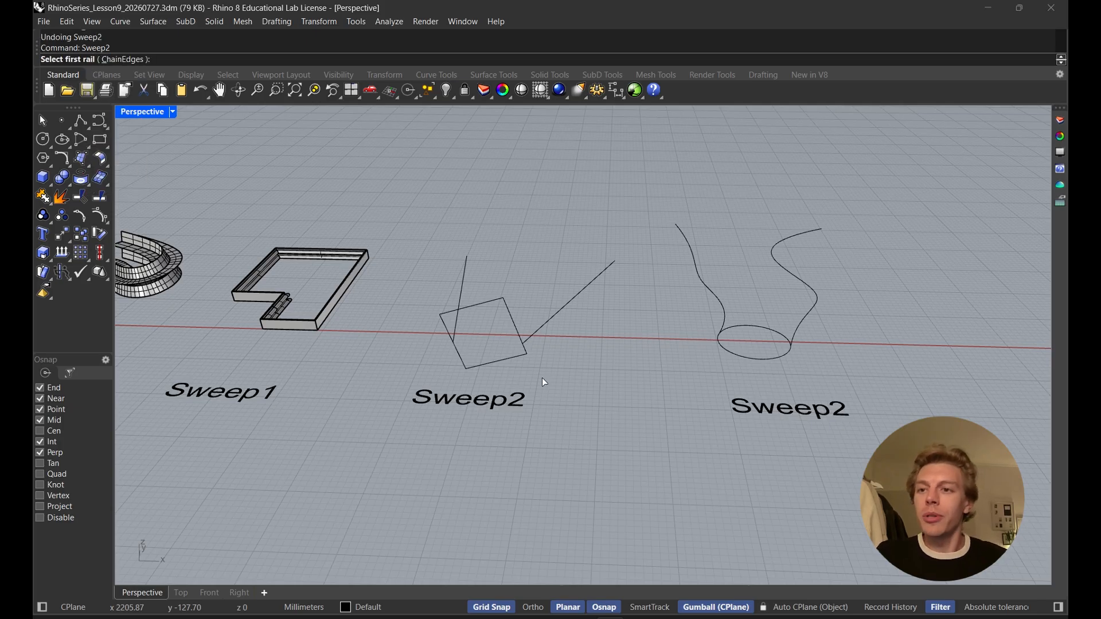
click(471, 280)
click(576, 299)
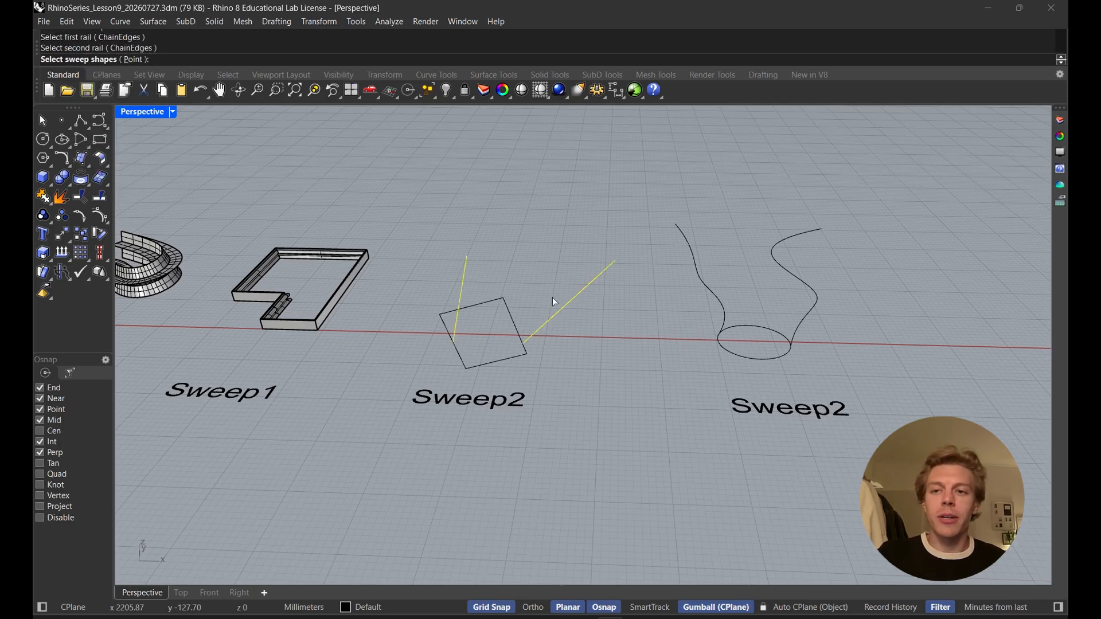
click(501, 297)
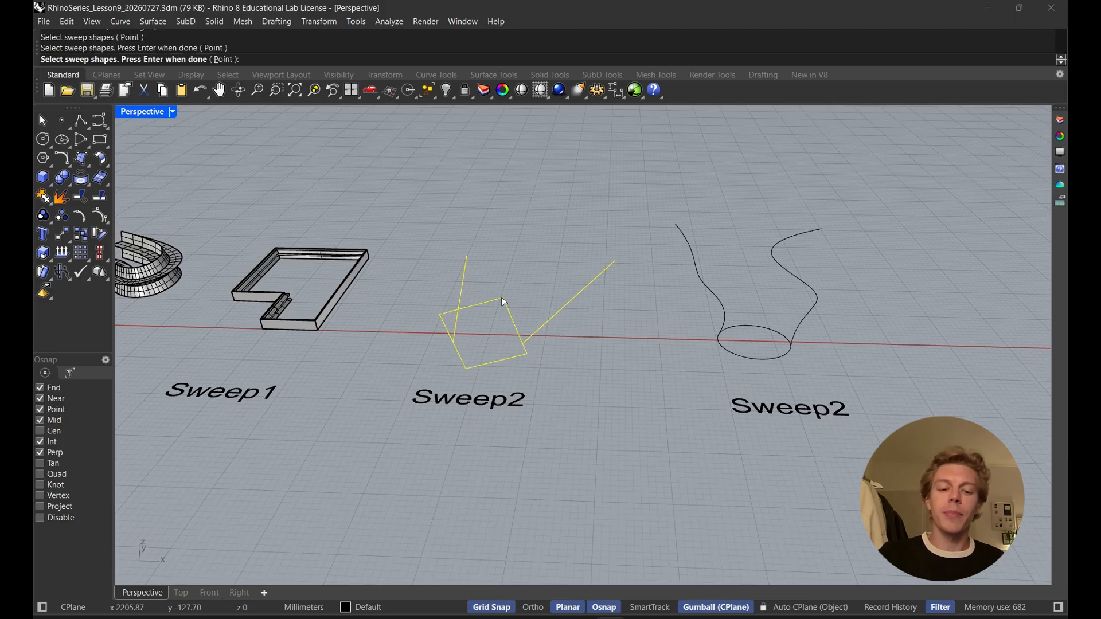
key(Return)
key(Return)
click(567, 441)
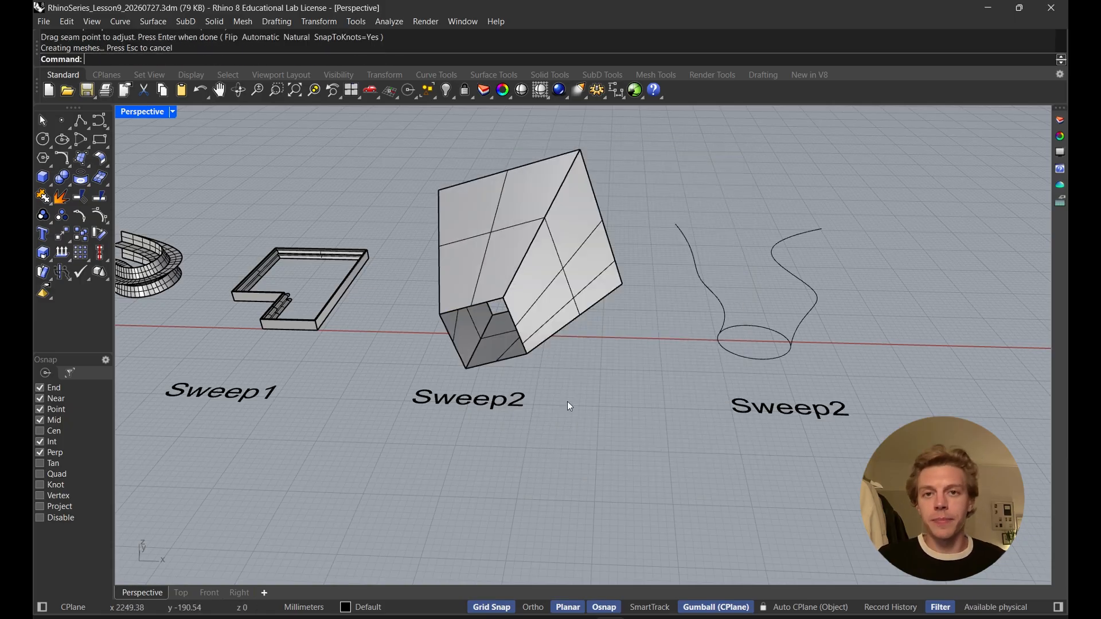
- Cap both open ends of the flared polysurface swept from the square and deselect it
right_drag(575, 380, 669, 244)
click(512, 304)
right_drag(531, 304, 566, 293)
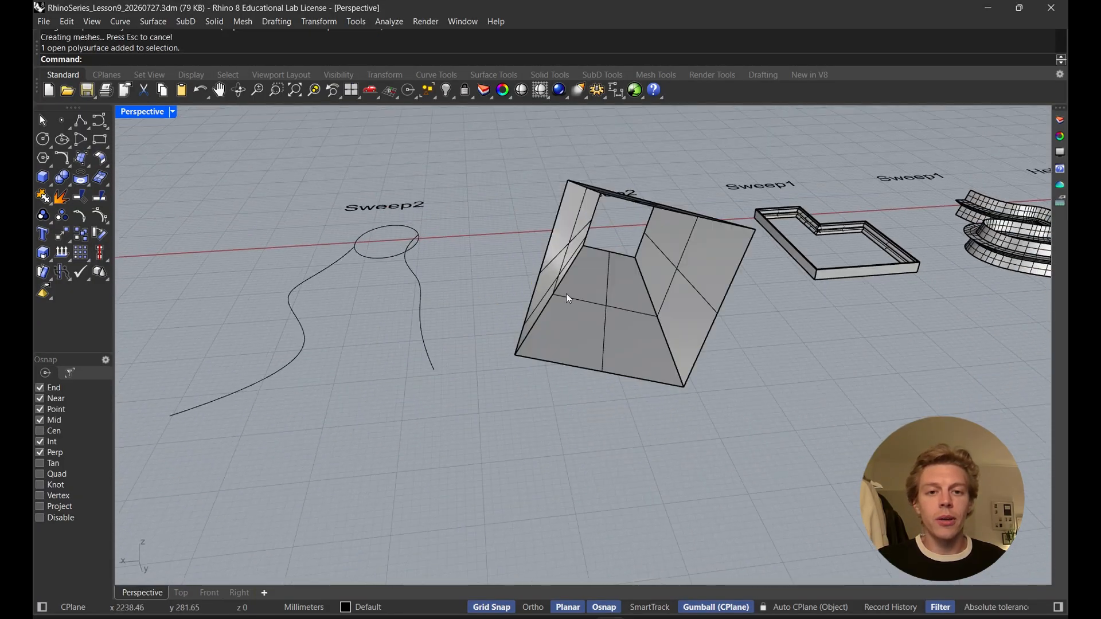
click(586, 285)
click(693, 278)
click(389, 283)
right_drag(389, 283, 630, 338)
click(497, 316)
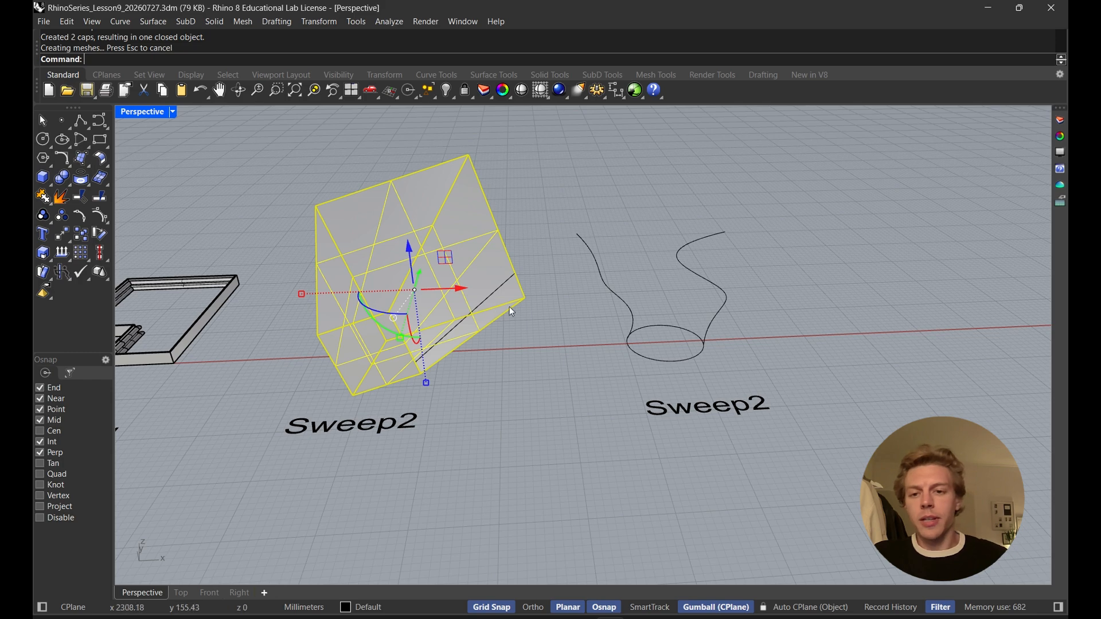
click(614, 214)
right_drag(614, 215, 637, 329)
scroll(655, 346, up, 5)
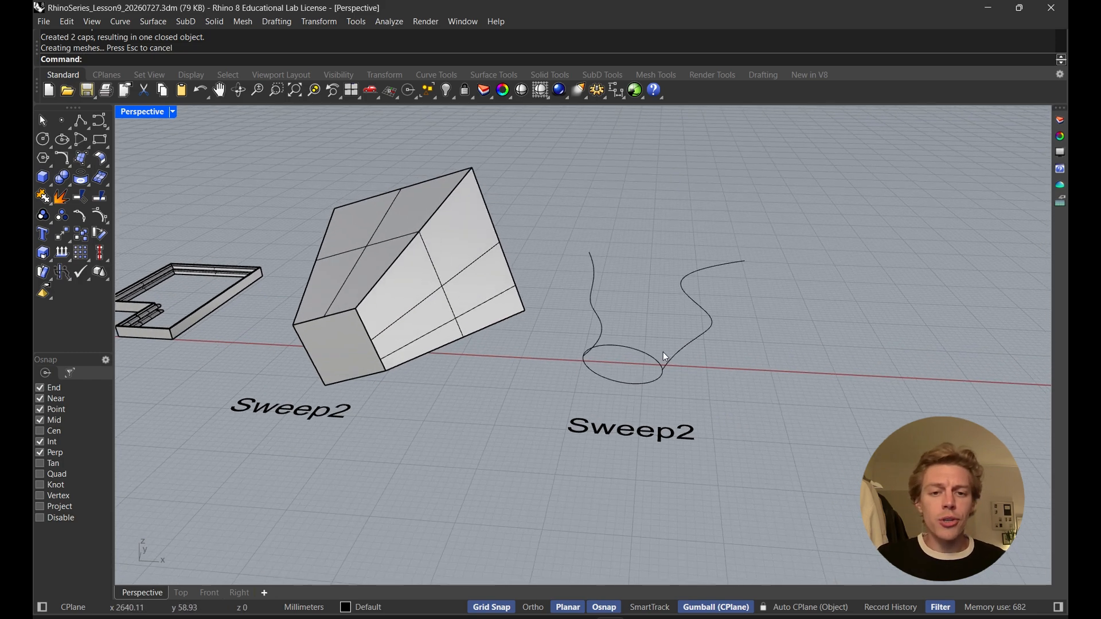
- Sweep the closed round profile along the two wavy rails with Sweep2, accepting the seam and the default options
text(Sweep2)
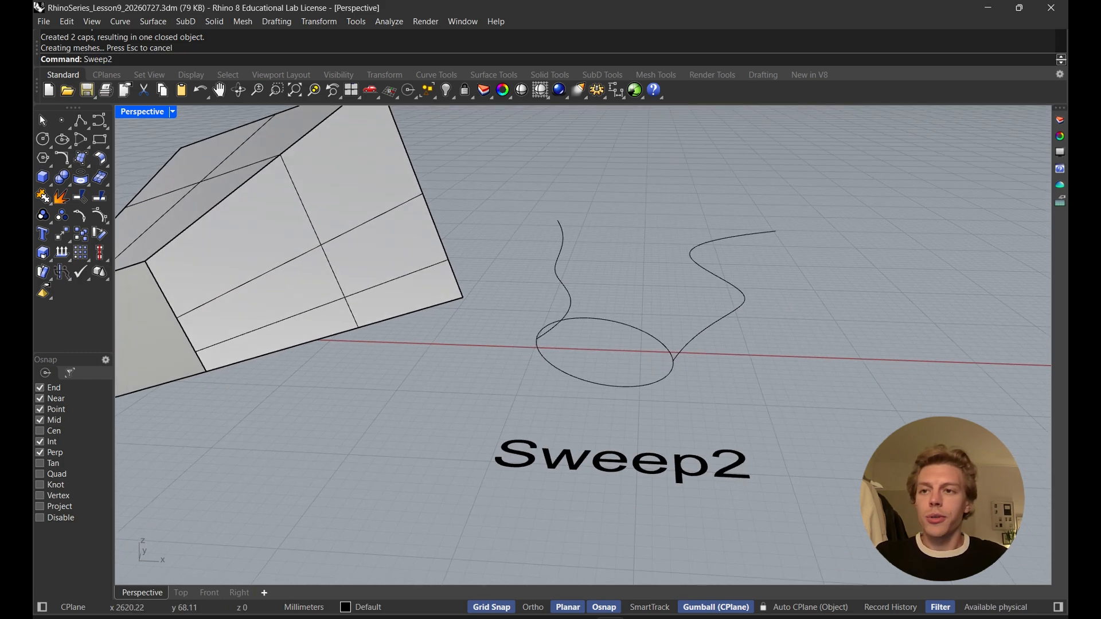
key(Return)
click(556, 256)
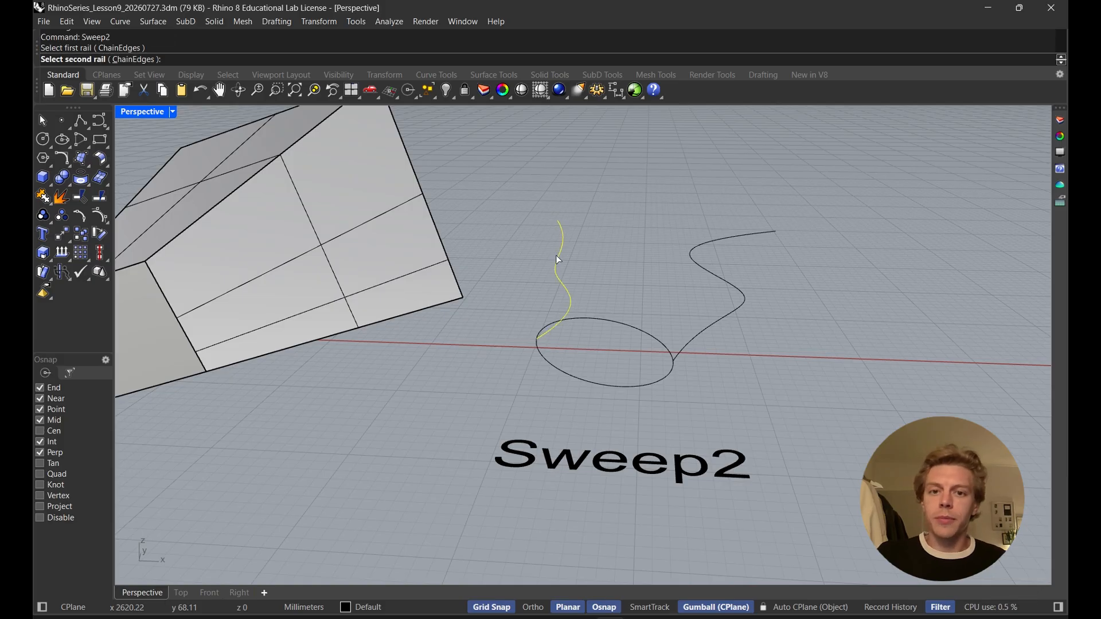
click(707, 248)
click(631, 328)
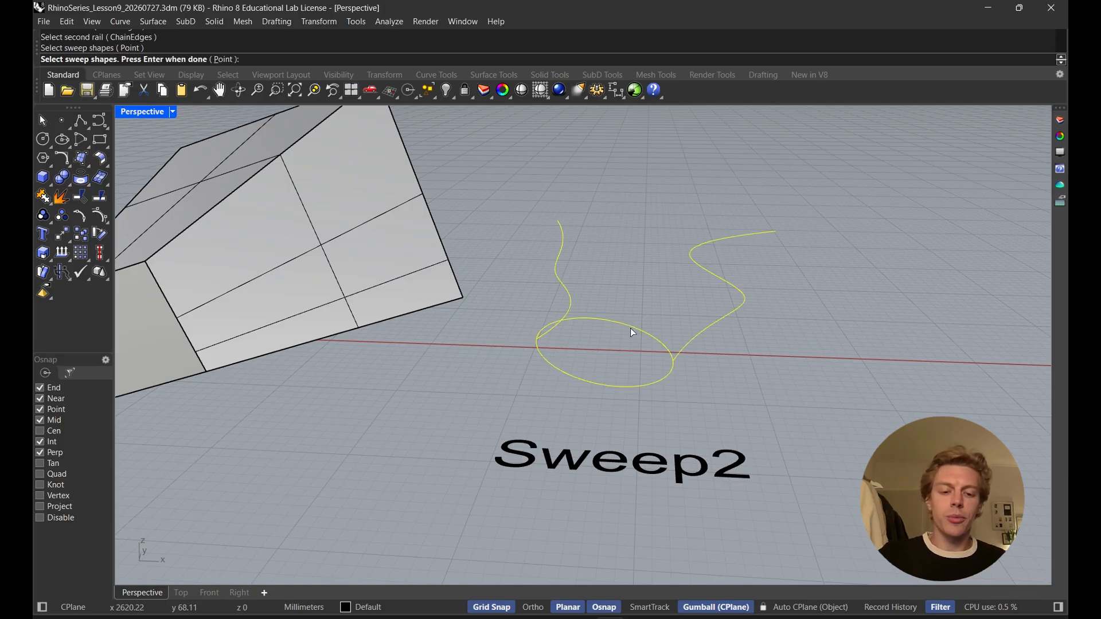
key(Return)
key(Return)
click(570, 443)
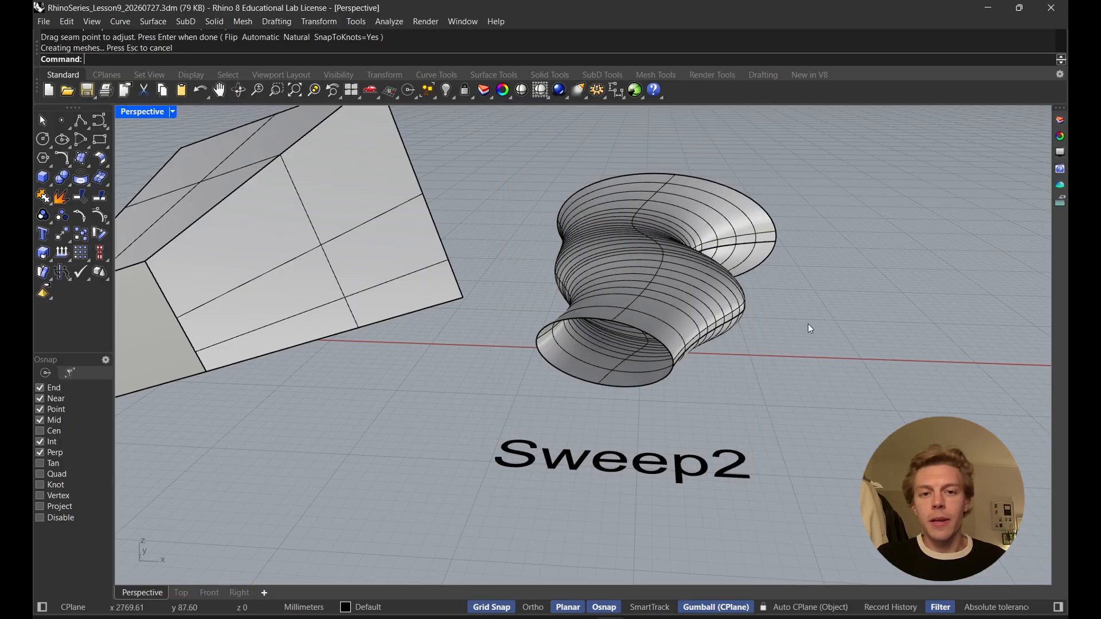
- Examine the wavy swept body and the whole row of finished surface examples from several angles
right_drag(807, 324, 563, 187)
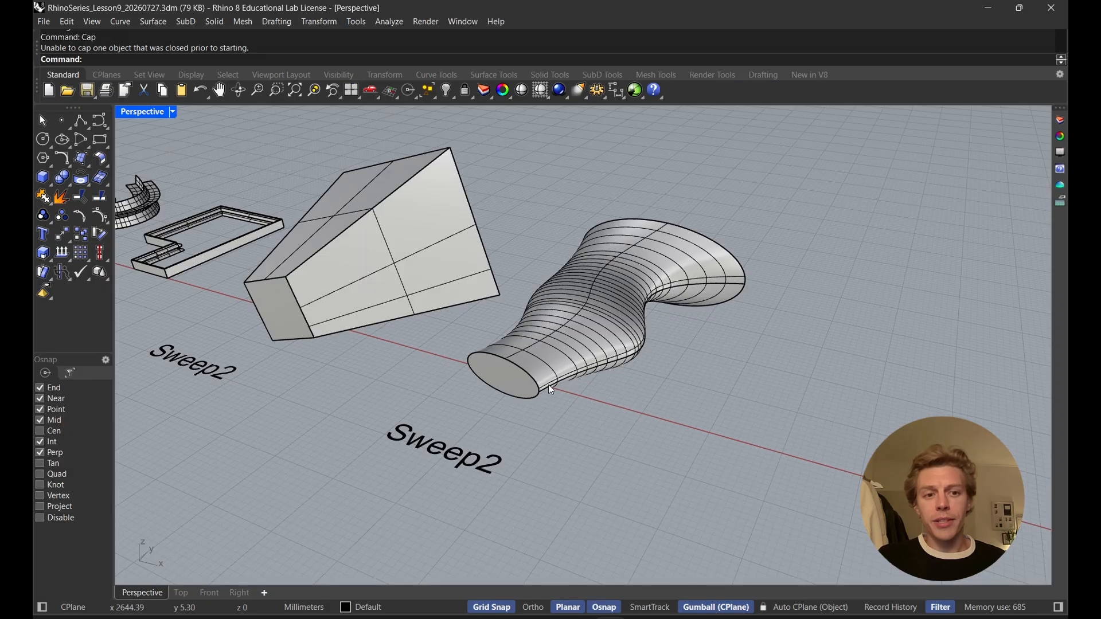
right_drag(786, 318, 734, 312)
scroll(709, 313, down, 8)
scroll(742, 309, up, 2)
scroll(734, 314, down, 2)
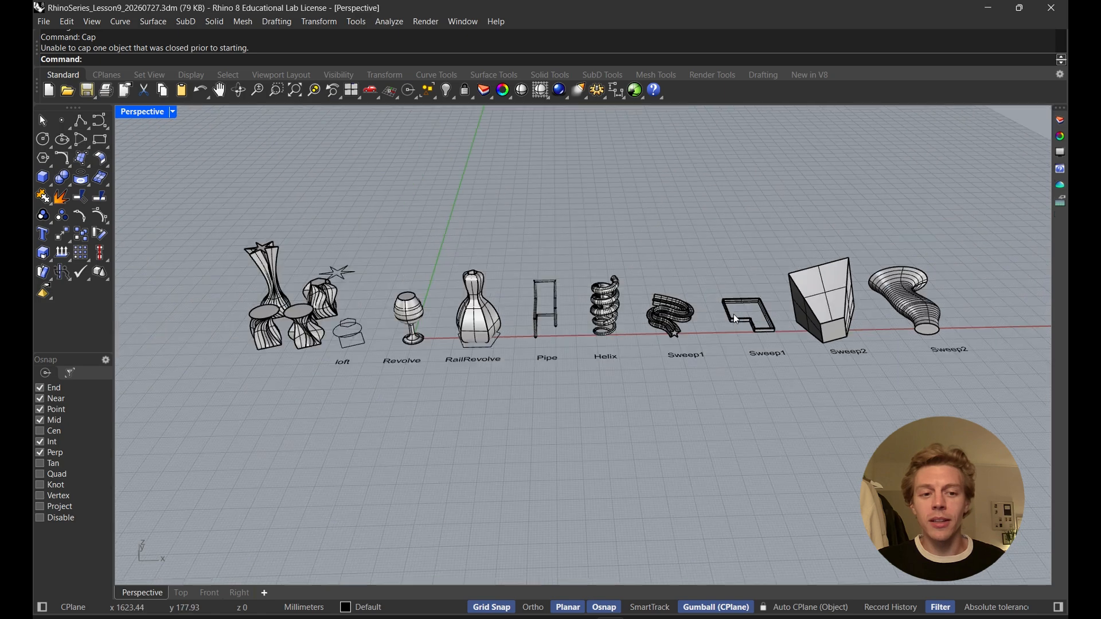
right_drag(486, 336, 559, 342)
scroll(576, 322, up, 2)
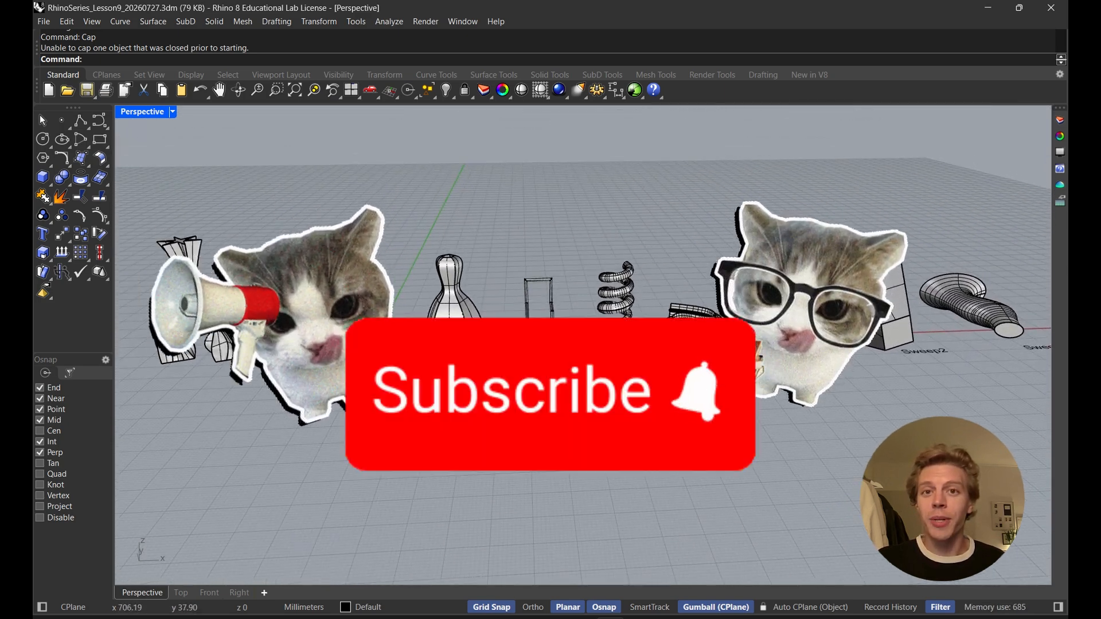